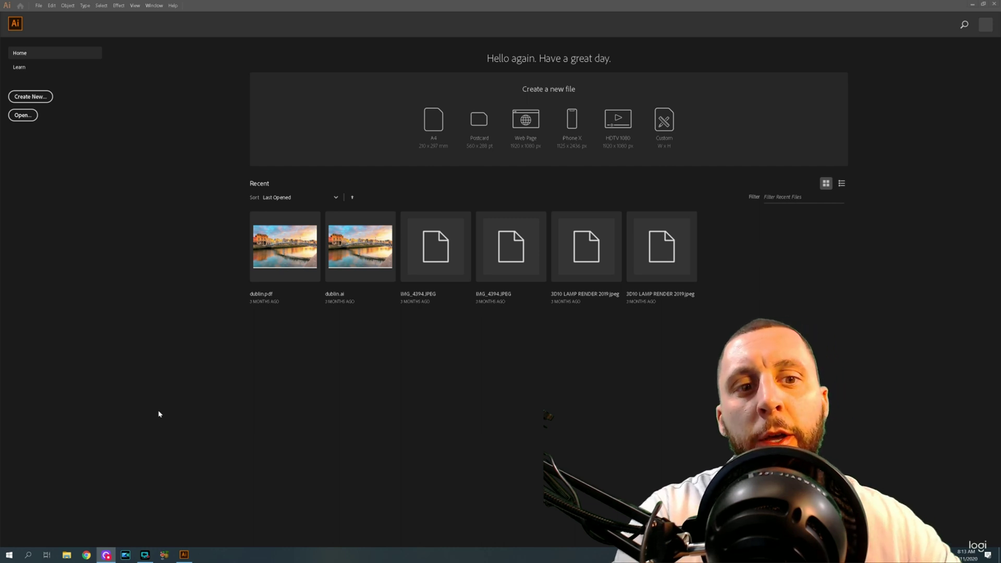
Start a new document from the Art & Illustration presets, measured in inches.
{"action": "mouse_move", "coordinate": [188, 554]}
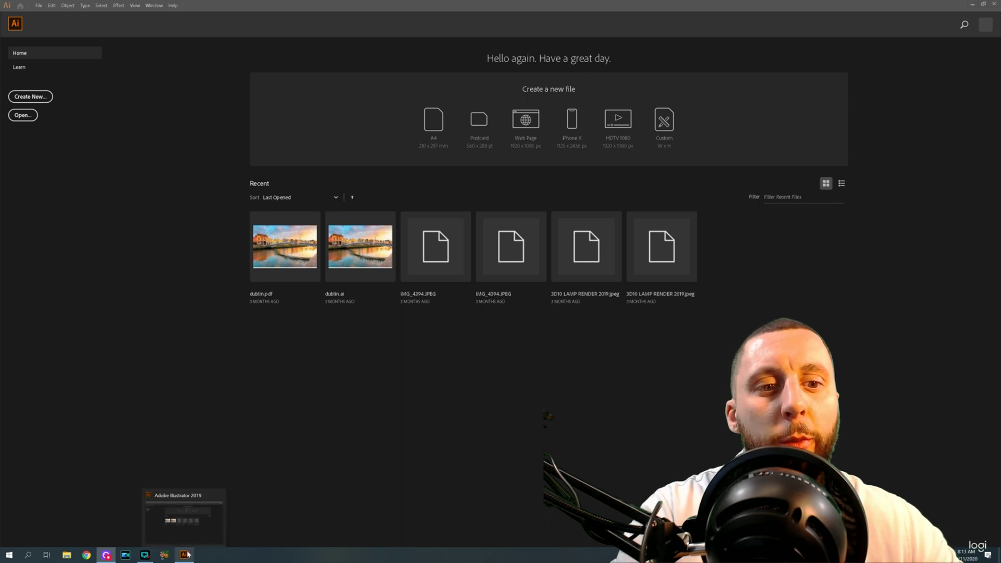
{"action": "left_click", "coordinate": [272, 374]}
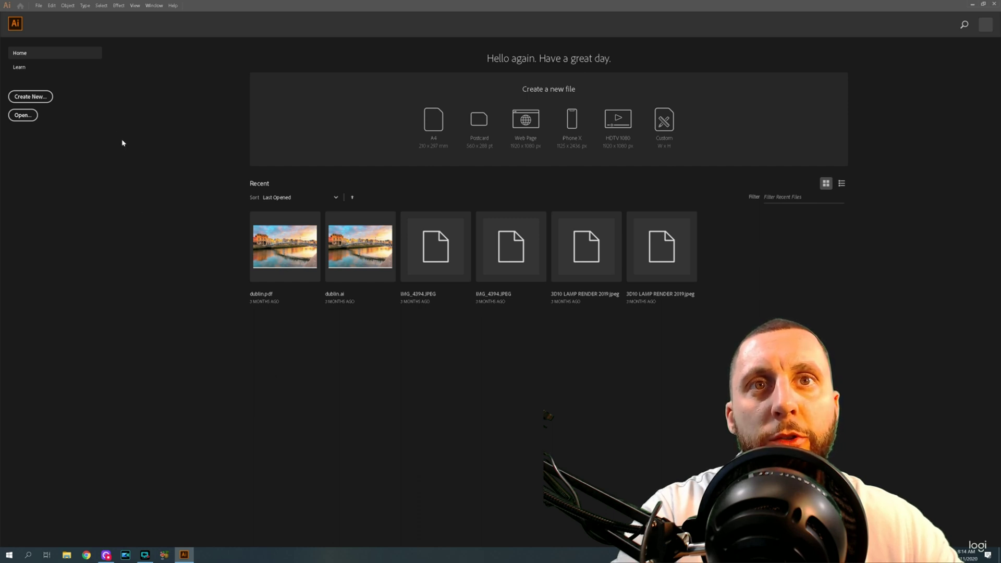
{"action": "left_click", "coordinate": [45, 99]}
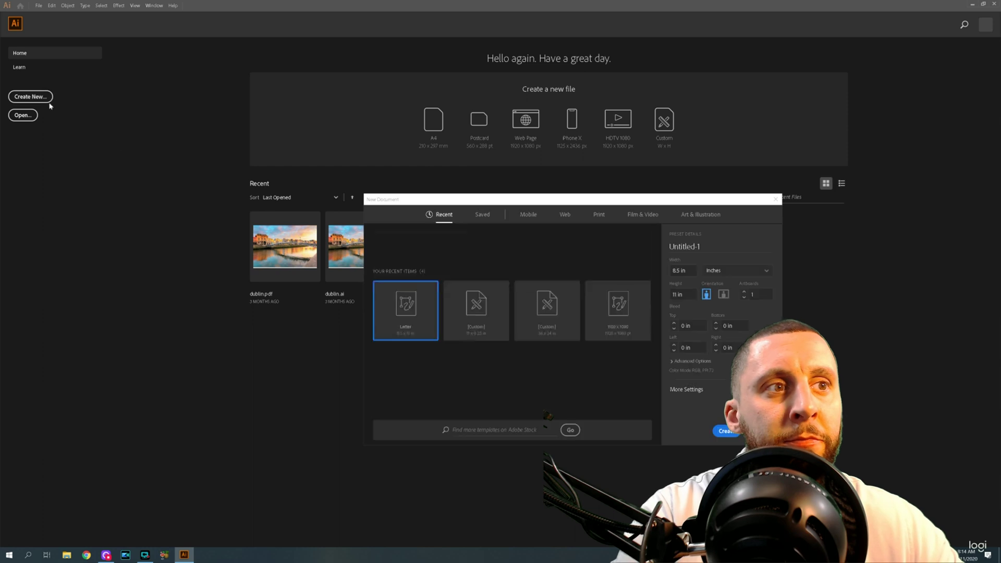
{"action": "left_click", "coordinate": [702, 215]}
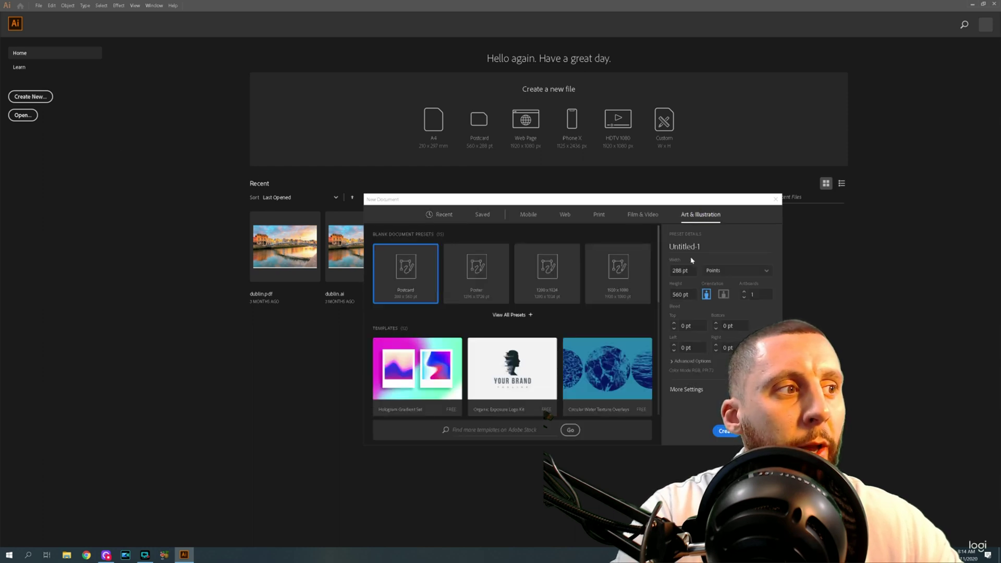
{"action": "left_click", "coordinate": [713, 272]}
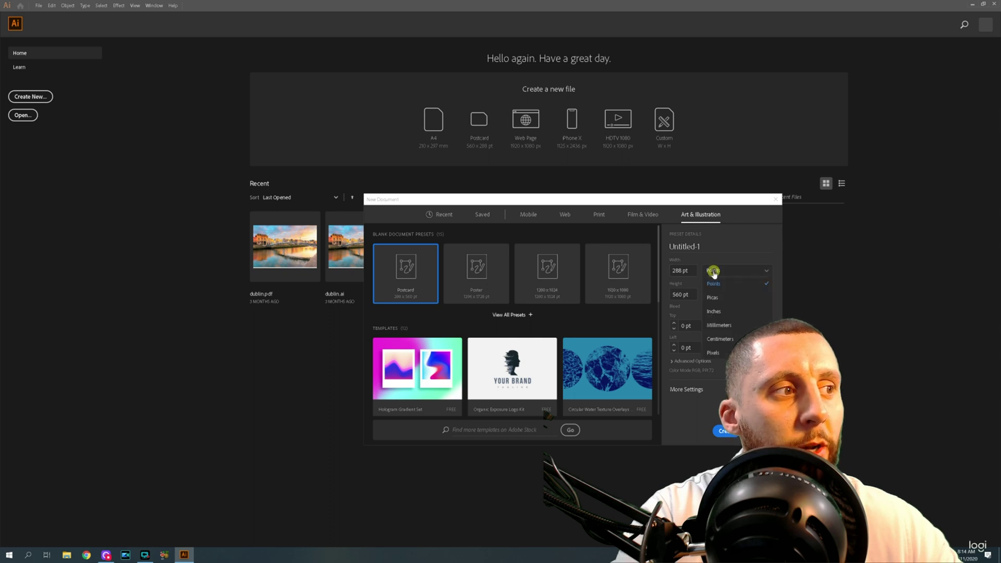
{"action": "left_click", "coordinate": [726, 310]}
Make it 8.25 x 11 in portrait with High (300 ppi) raster effects, and create it.
{"action": "left_click", "coordinate": [681, 270]}
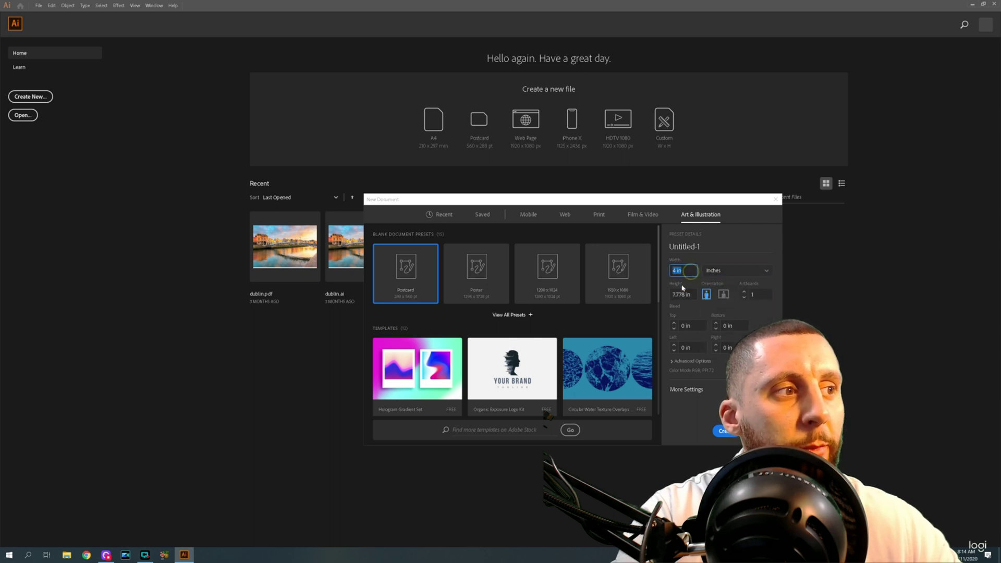
{"action": "type", "text": "8.25"}
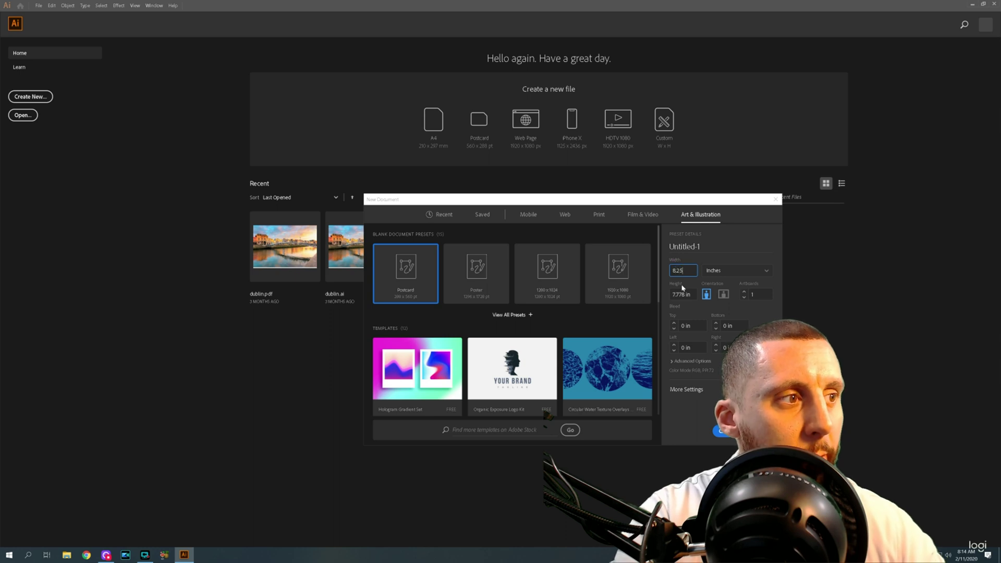
{"action": "left_click", "coordinate": [670, 295]}
{"action": "type", "text": "11"}
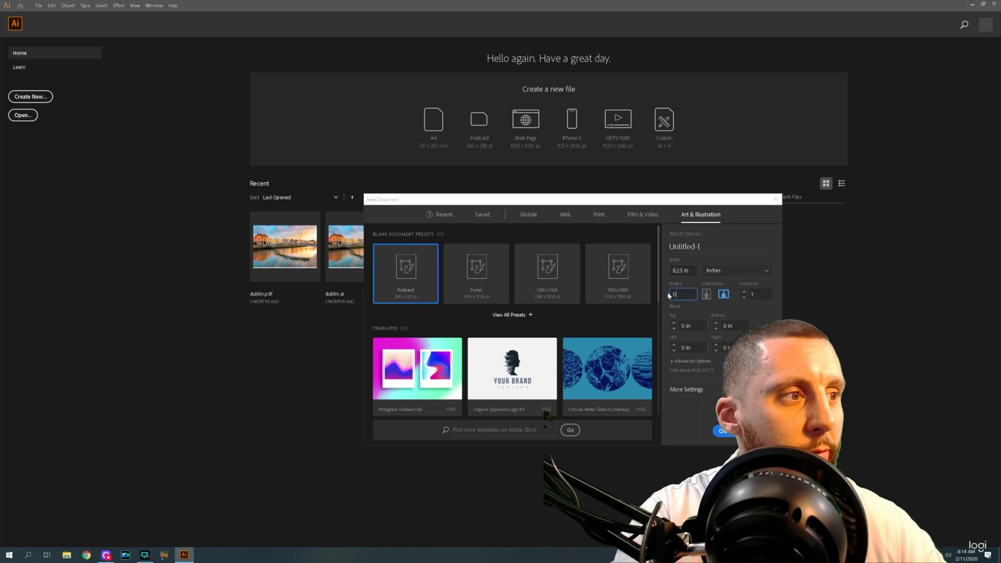
{"action": "left_click", "coordinate": [707, 294]}
{"action": "left_click", "coordinate": [673, 361]}
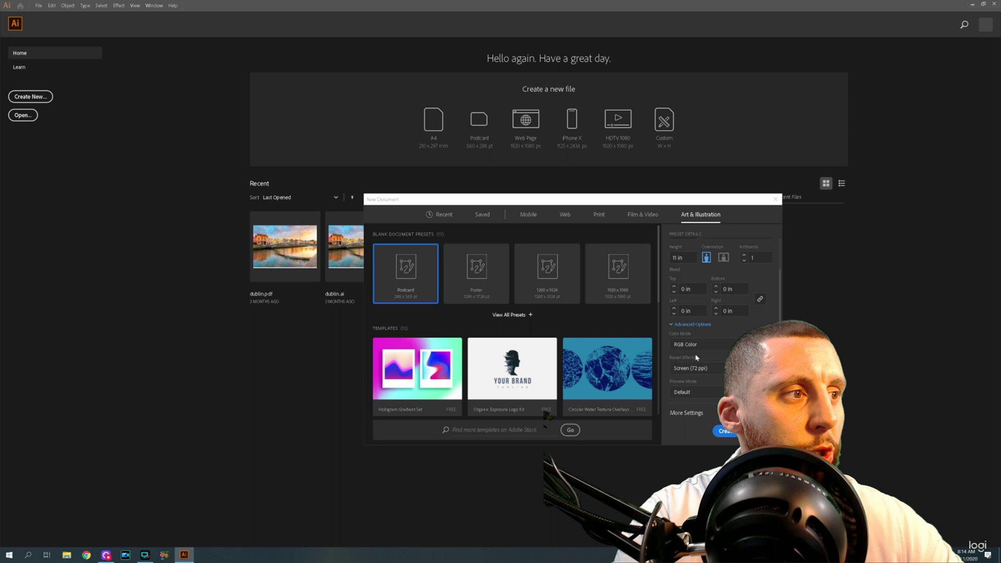
{"action": "left_click", "coordinate": [698, 369]}
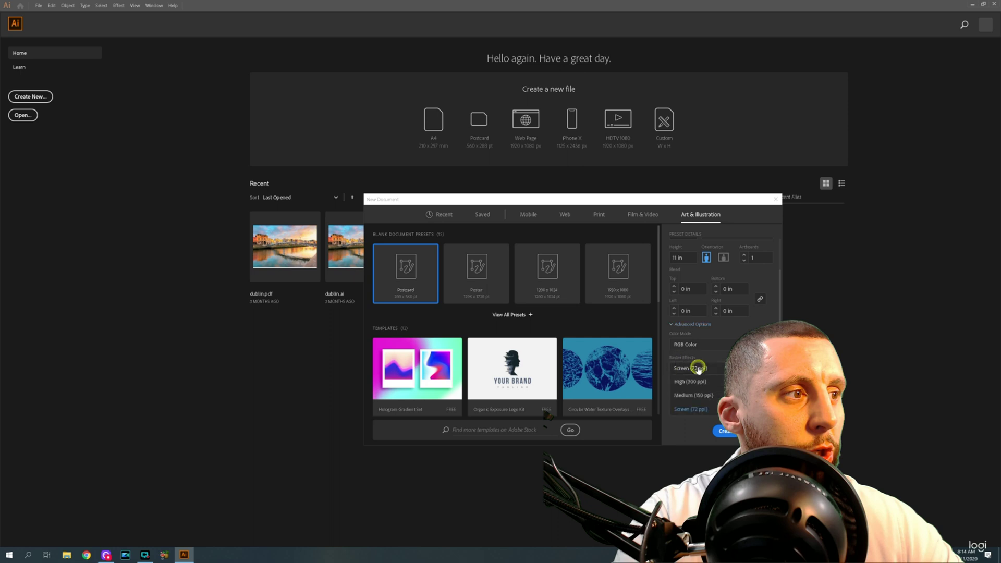
{"action": "left_click", "coordinate": [703, 382]}
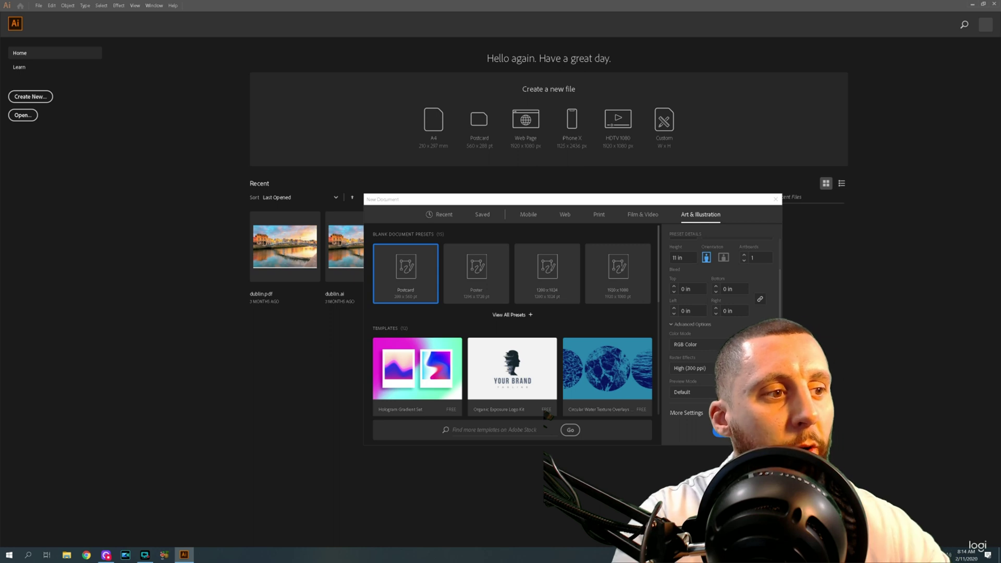
{"action": "left_click", "coordinate": [722, 432]}
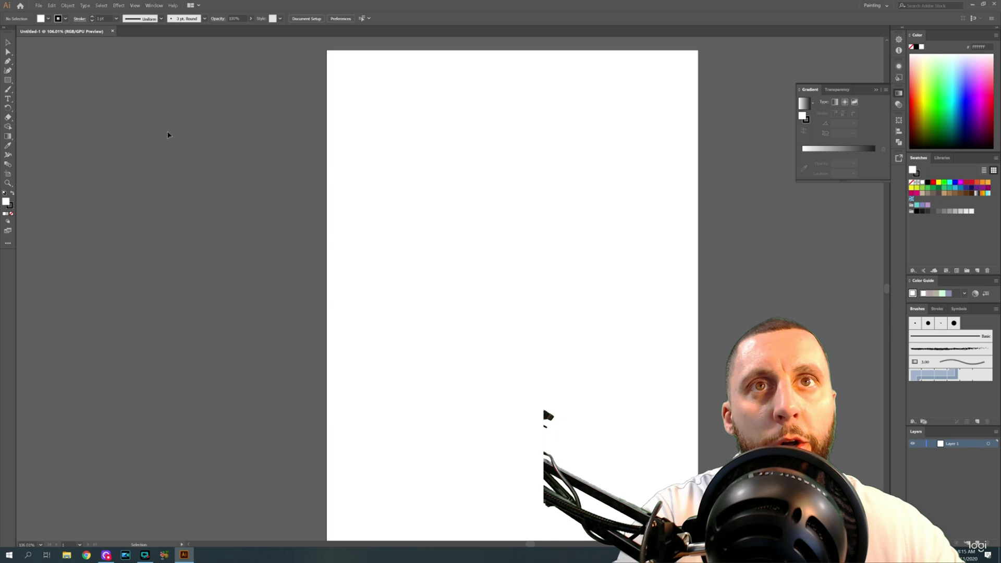
Save the document to the Desktop as 'colorful text.ai' with default Illustrator options.
{"action": "left_click", "coordinate": [38, 6]}
{"action": "left_click", "coordinate": [69, 71]}
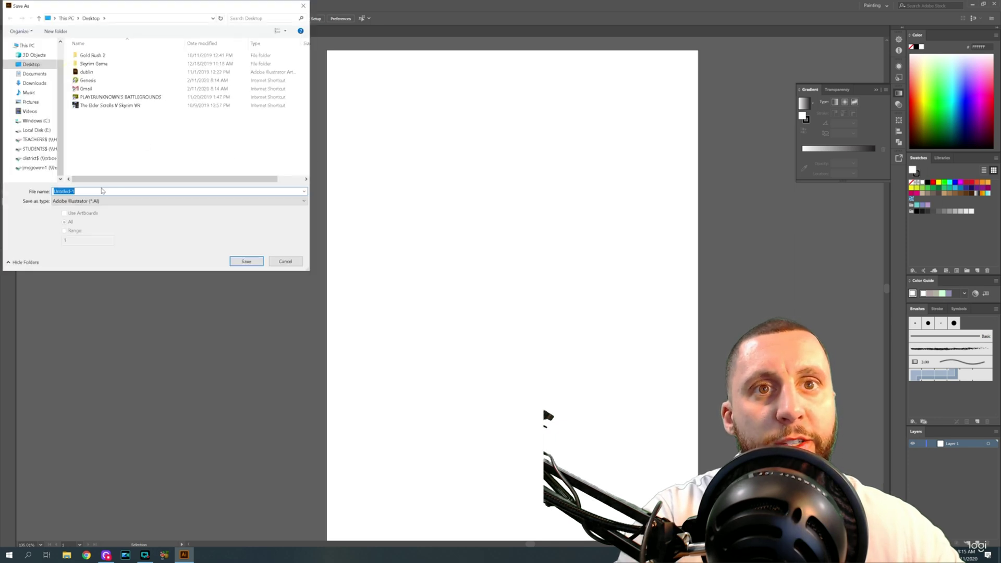
{"action": "type", "text": "colorful text"}
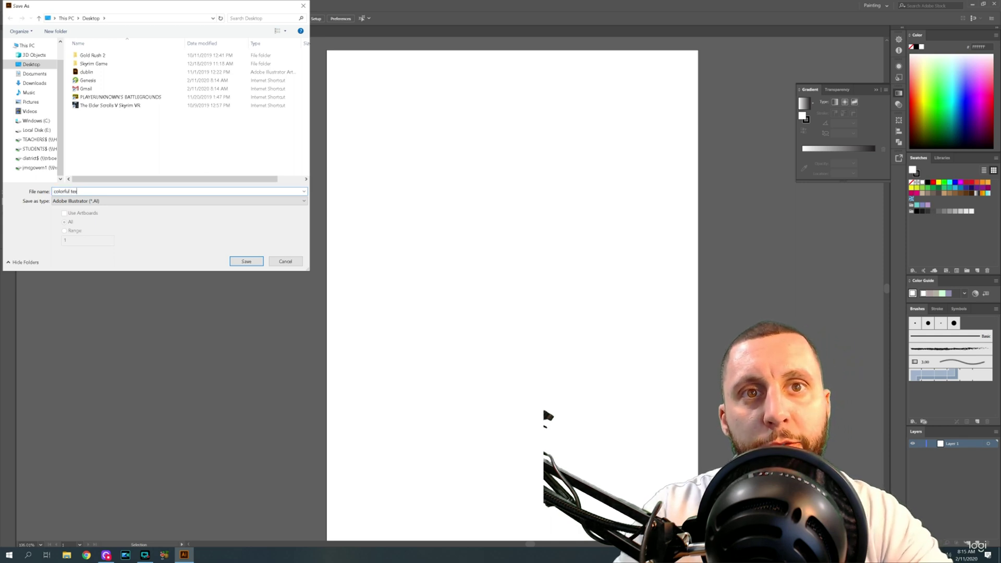
{"action": "left_click", "coordinate": [246, 262]}
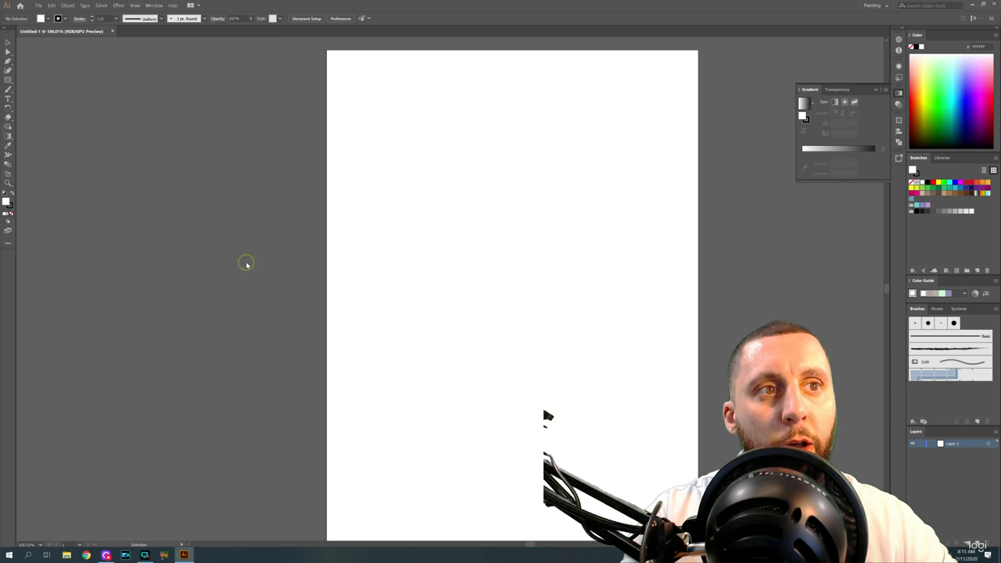
{"action": "left_click", "coordinate": [535, 387]}
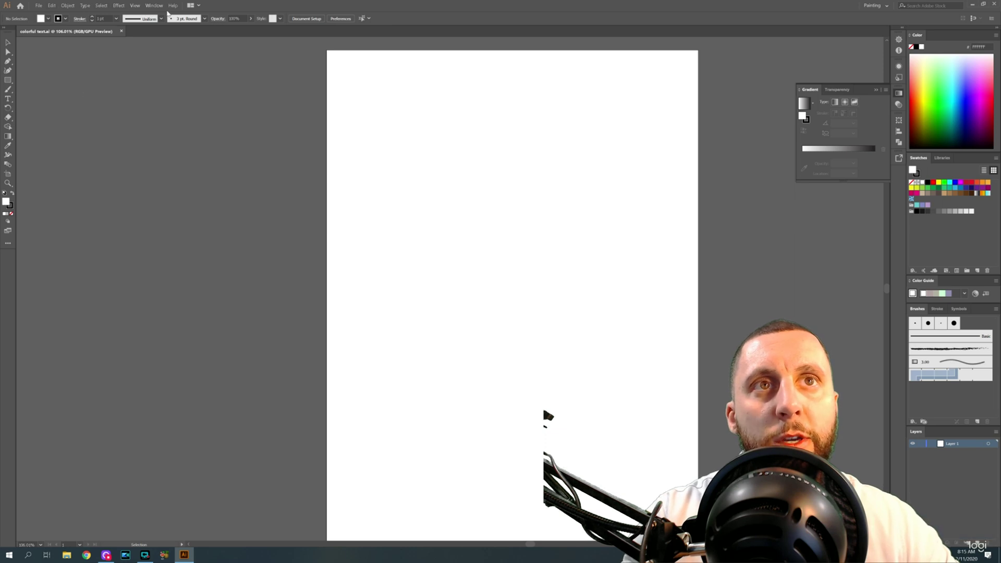
Look through the Object, Type and Effect menus unchanged, then pick the Rectangle tool.
{"action": "left_click", "coordinate": [68, 6]}
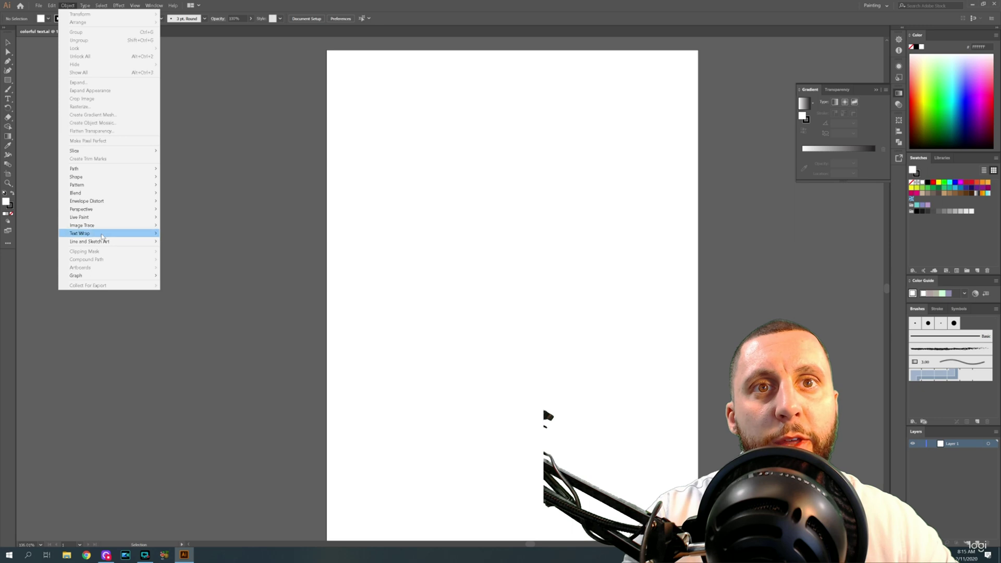
{"action": "mouse_move", "coordinate": [85, 7]}
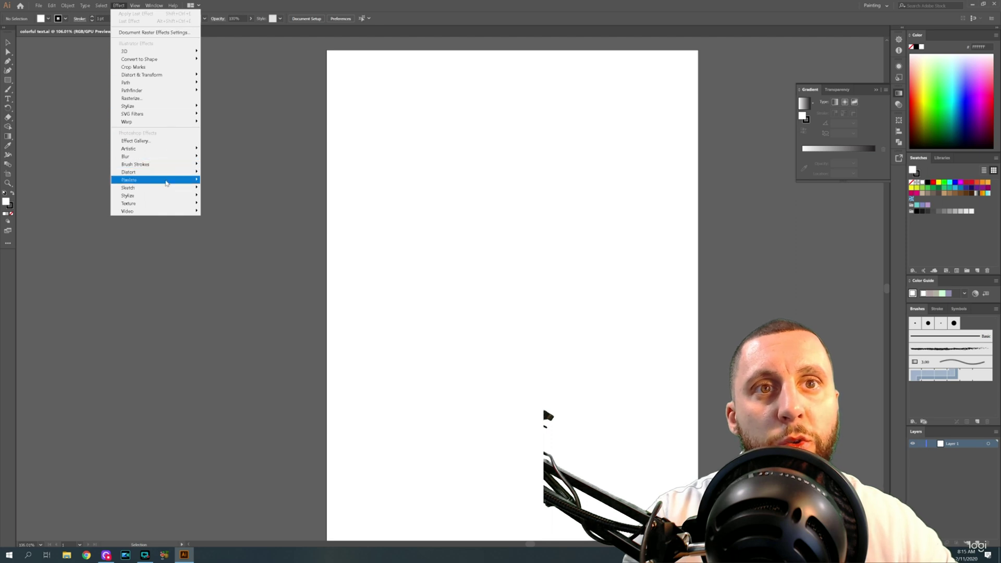
{"action": "mouse_move", "coordinate": [160, 192]}
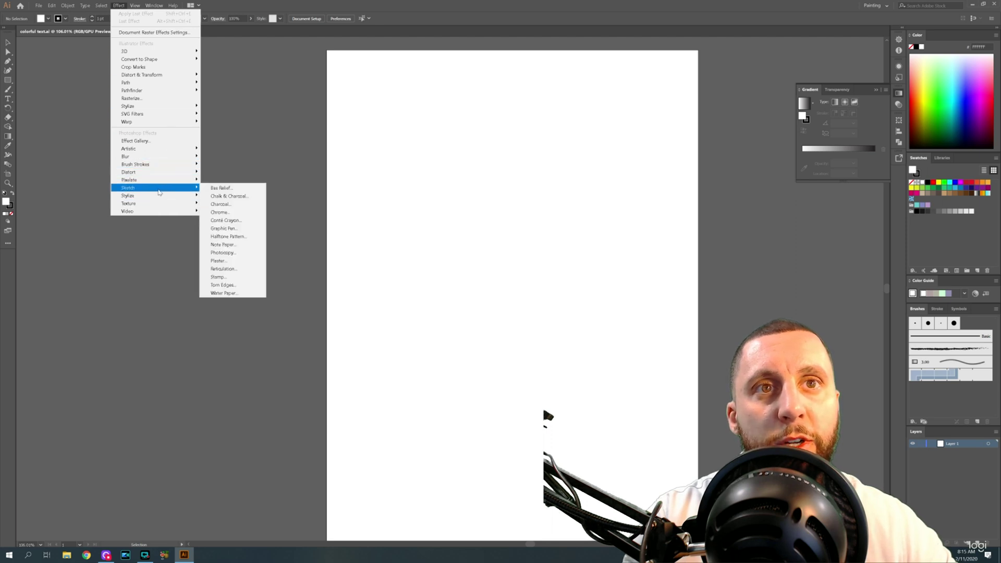
{"action": "mouse_move", "coordinate": [140, 126]}
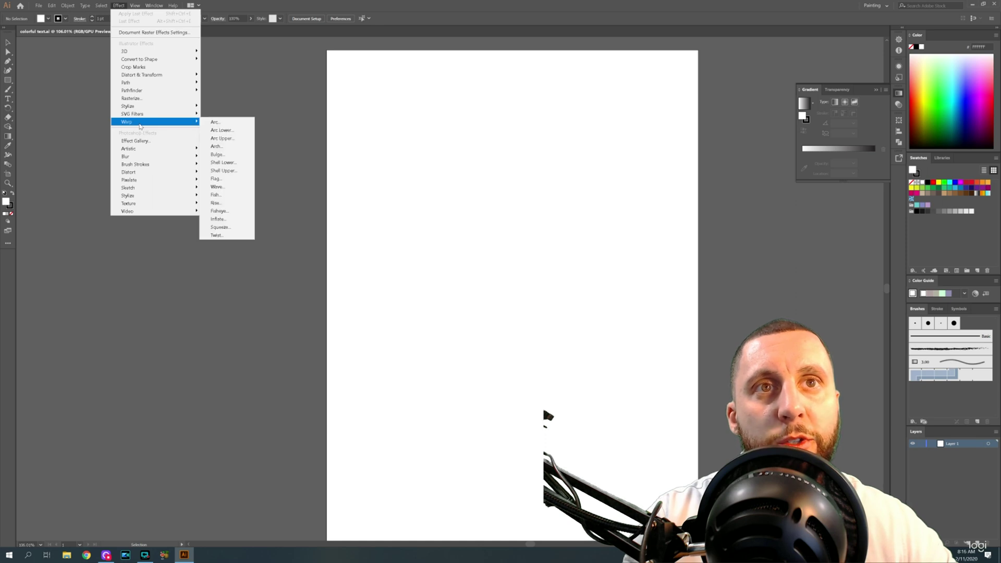
{"action": "mouse_move", "coordinate": [140, 52]}
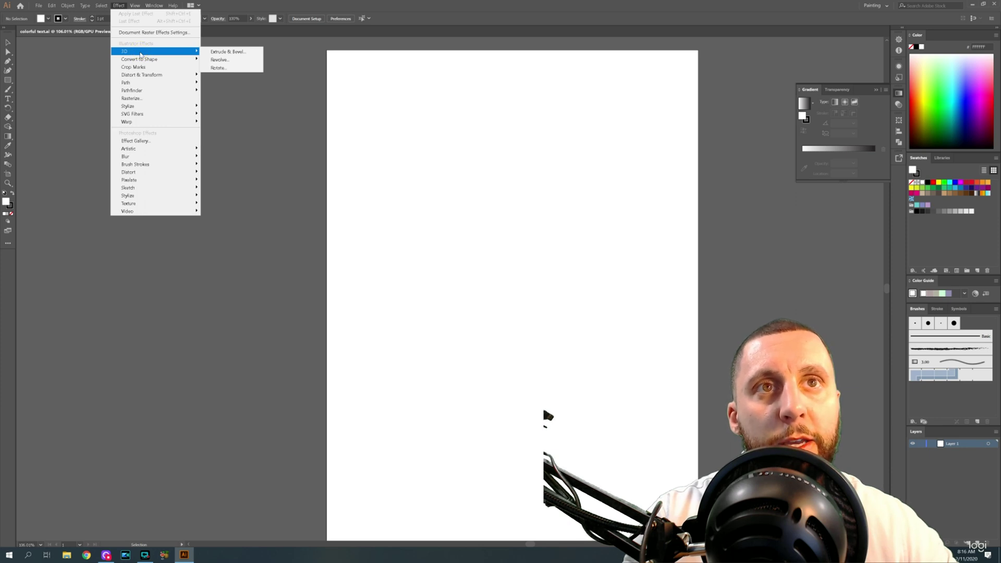
{"action": "left_click", "coordinate": [92, 58]}
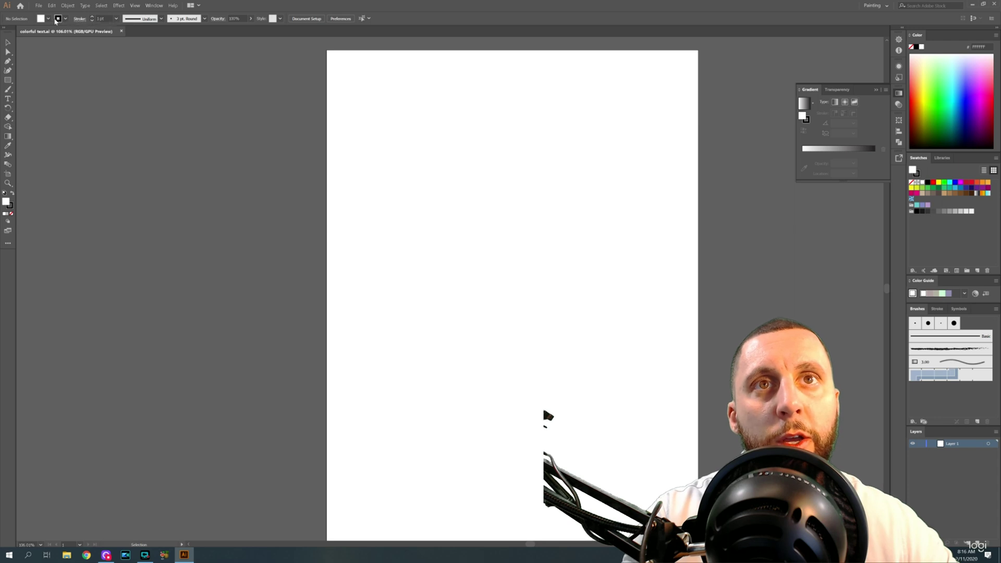
{"action": "left_click", "coordinate": [8, 80]}
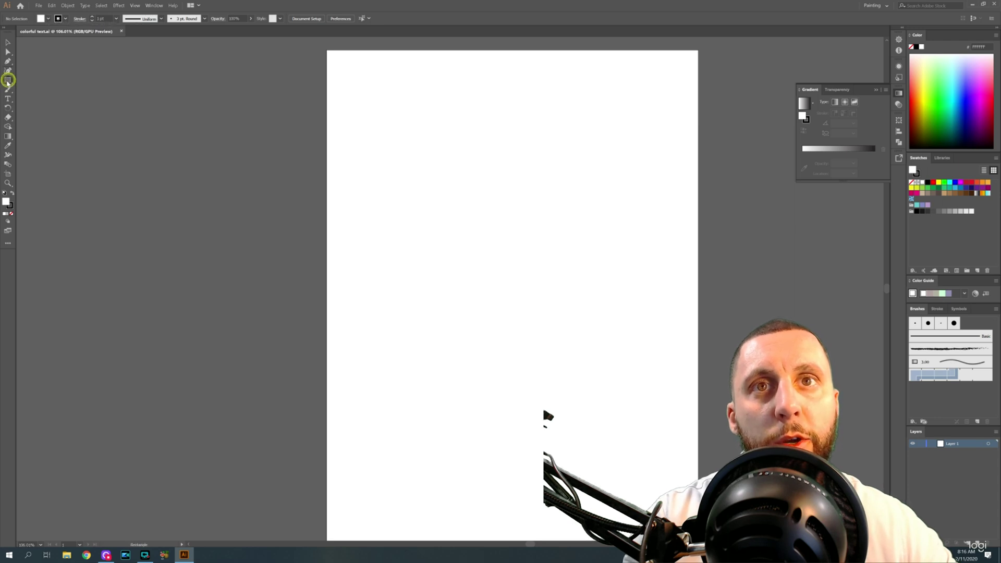
Draw a rectangle near the top of the page, reposition and enlarge it, undoing an accidental rotation.
{"action": "left_click_drag", "start_coordinate": [393, 107], "coordinate": [531, 195]}
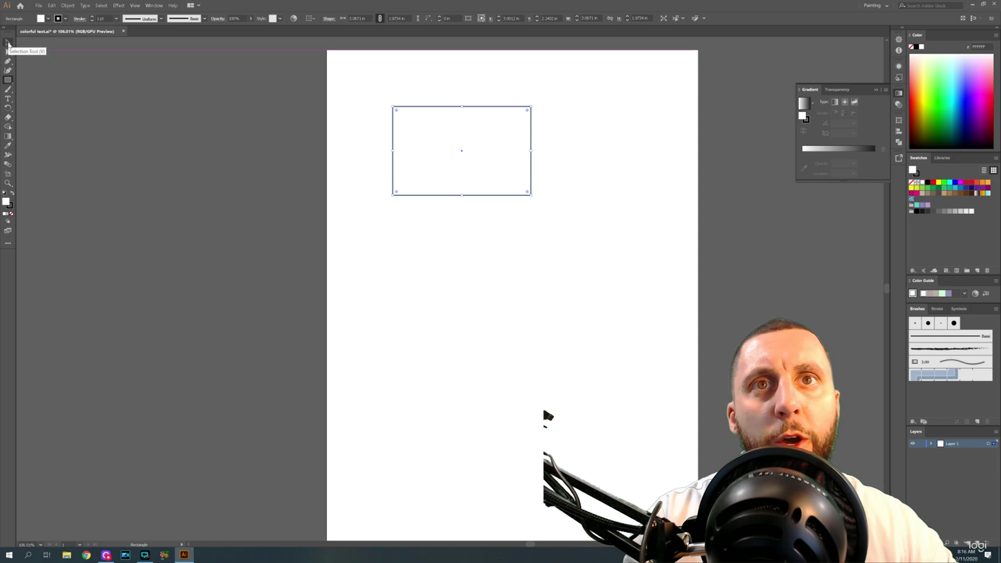
{"action": "left_click", "coordinate": [8, 43]}
{"action": "mouse_move", "coordinate": [463, 151]}
{"action": "left_mouse_down"}
{"action": "mouse_move", "coordinate": [477, 200]}
{"action": "mouse_move", "coordinate": [511, 222]}
{"action": "mouse_move", "coordinate": [460, 144]}
{"action": "left_mouse_up"}
{"action": "left_click_drag", "start_coordinate": [527, 99], "coordinate": [541, 88]}
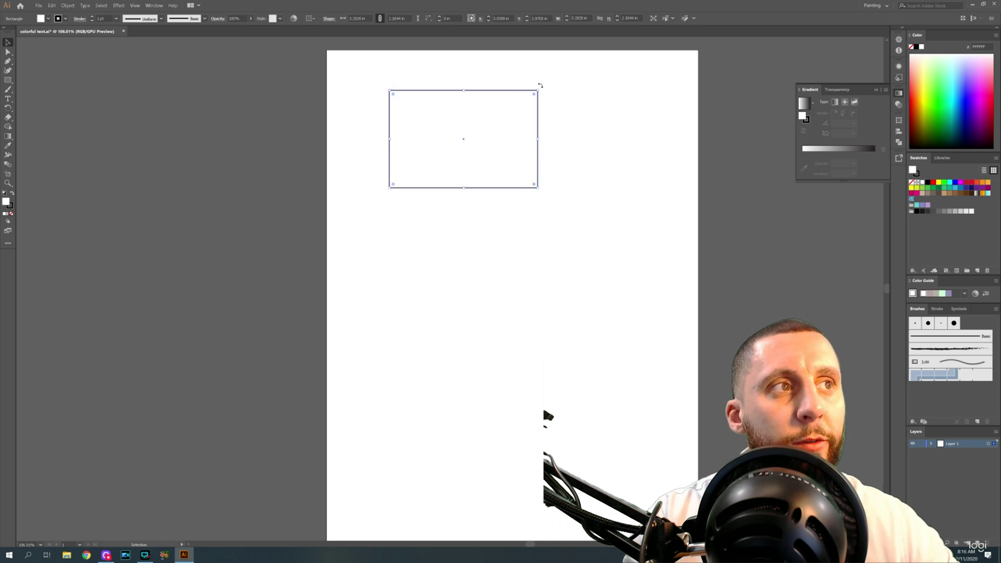
{"action": "left_click_drag", "start_coordinate": [547, 91], "coordinate": [414, 171]}
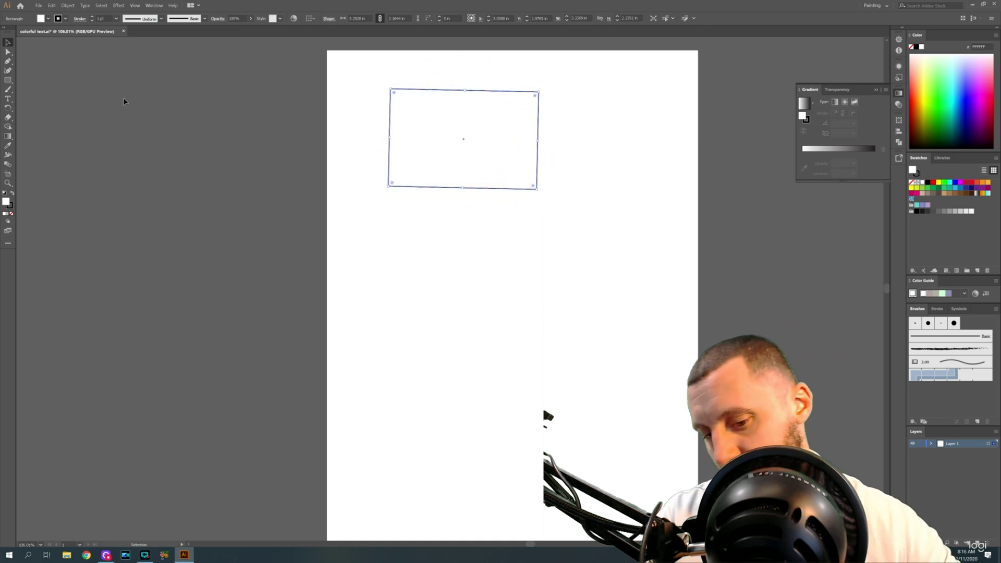
{"action": "key", "text": "ctrl+z"}
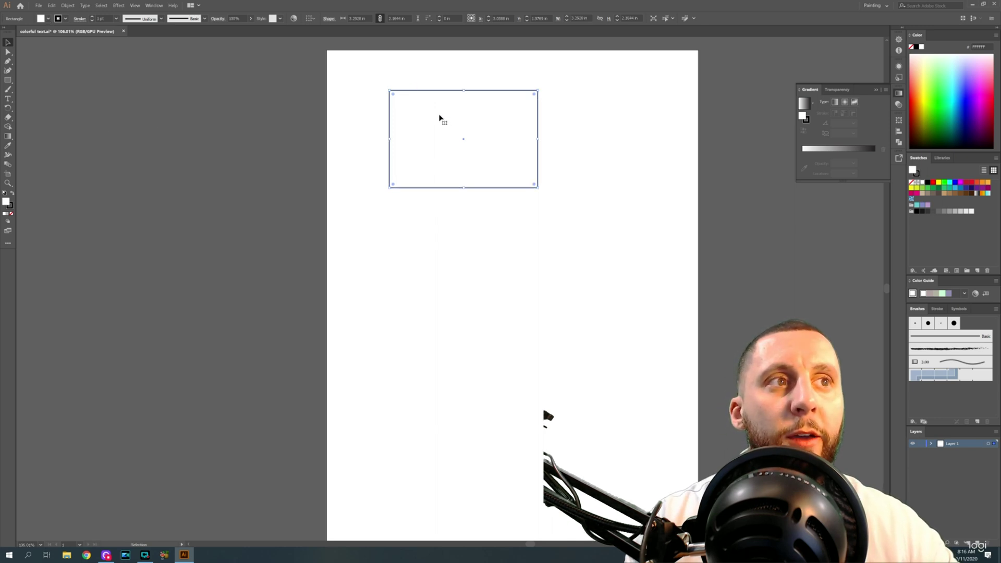
Fill the rectangle yellow and give it a 7 pt red outline.
{"action": "left_click", "coordinate": [48, 18]}
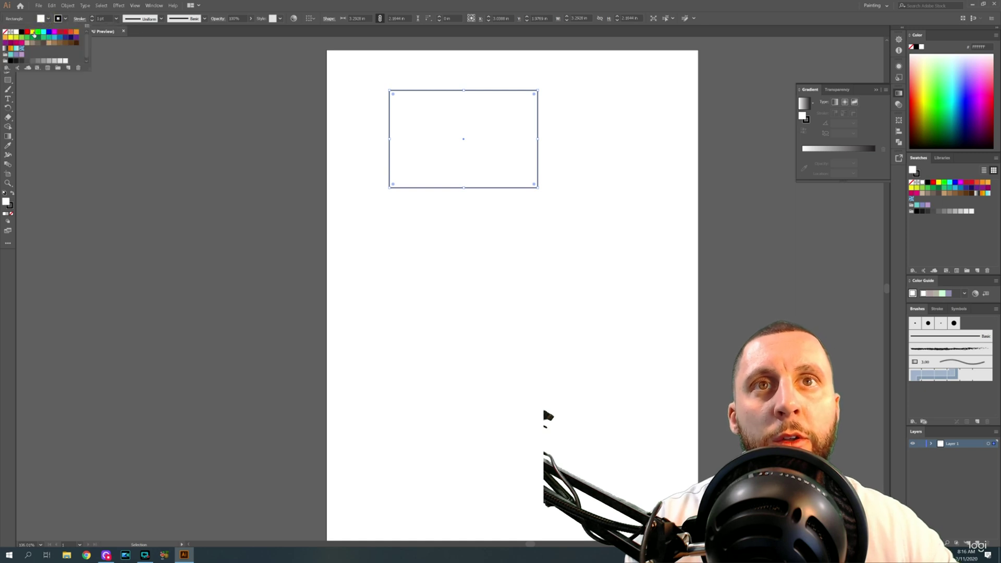
{"action": "left_click", "coordinate": [34, 32]}
{"action": "left_click", "coordinate": [65, 19]}
{"action": "left_click", "coordinate": [61, 32]}
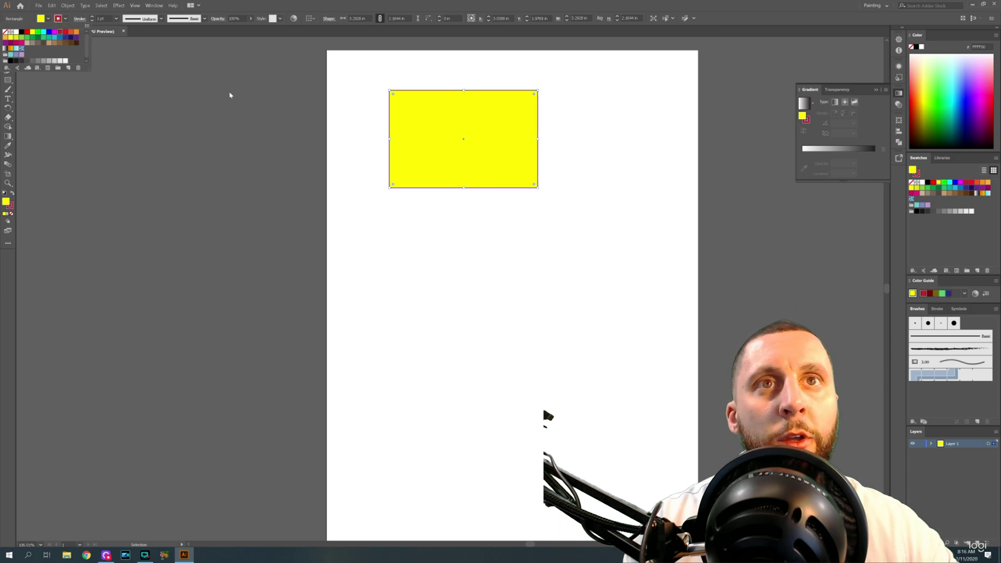
{"action": "left_click", "coordinate": [117, 19]}
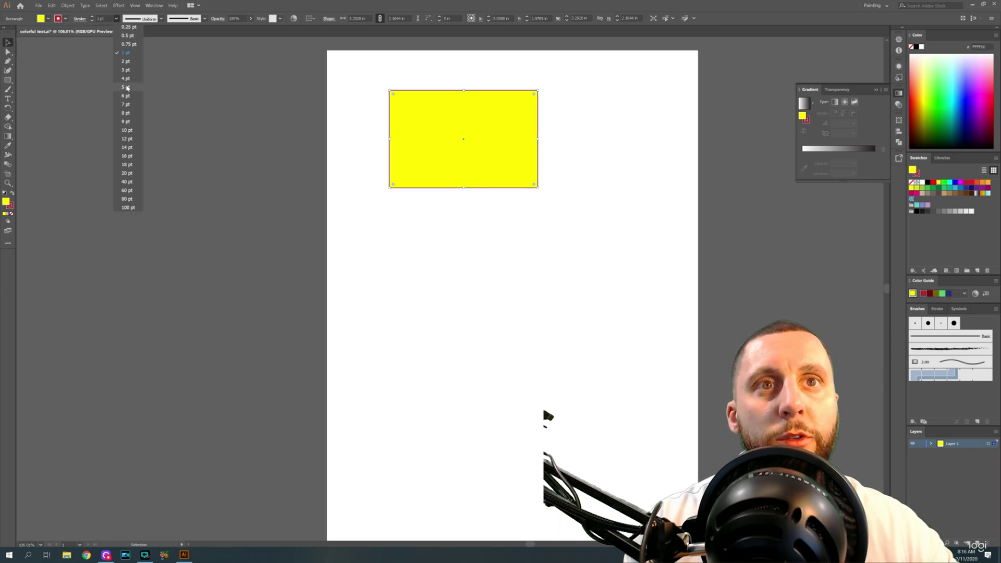
{"action": "left_click", "coordinate": [125, 105]}
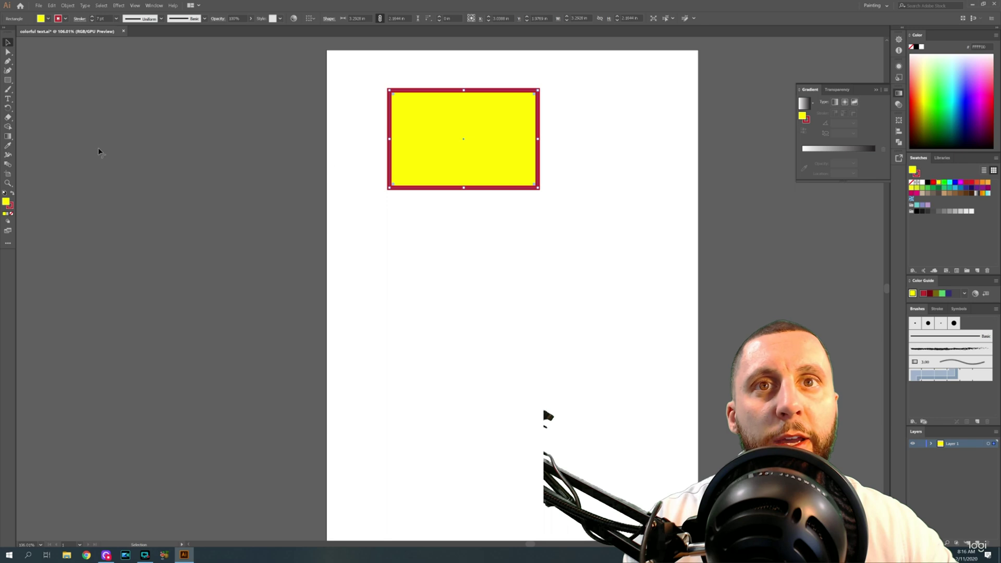
{"action": "left_click", "coordinate": [8, 118]}
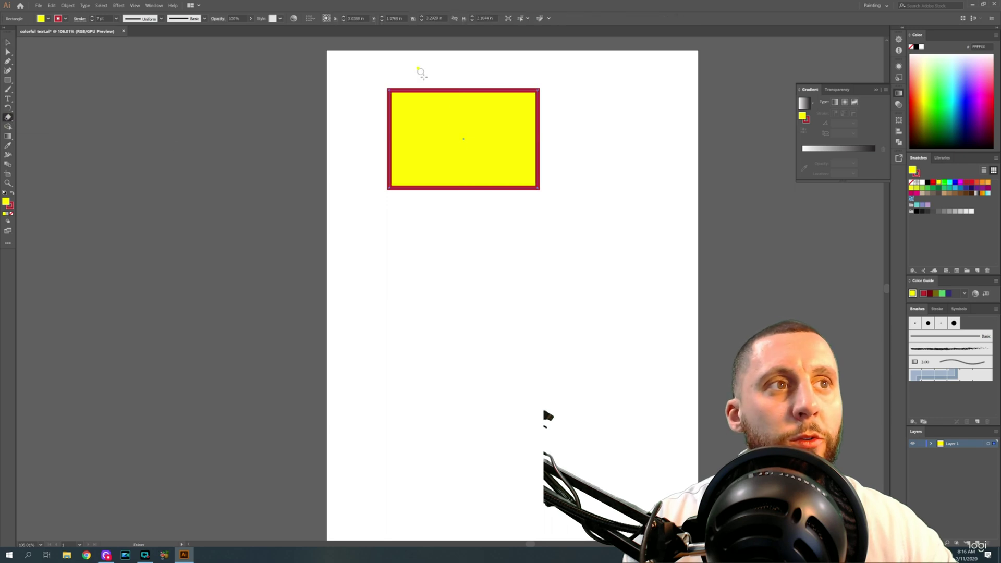
Erase three cuts across the rectangle: a diagonal, the top-right corner, and the left side.
{"action": "left_click_drag", "start_coordinate": [419, 68], "coordinate": [501, 209]}
{"action": "left_click_drag", "start_coordinate": [499, 73], "coordinate": [556, 140]}
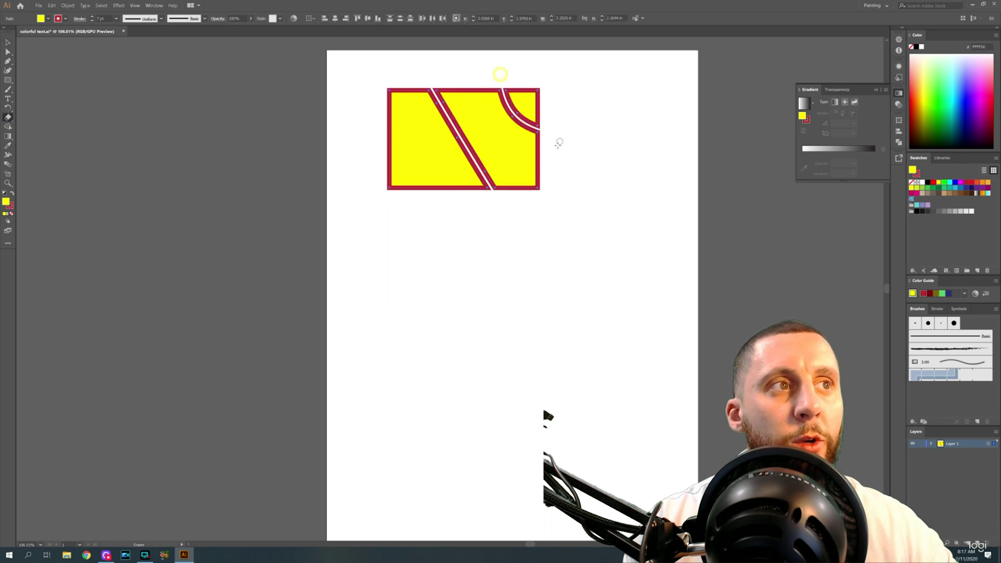
{"action": "mouse_move", "coordinate": [477, 90]}
{"action": "left_mouse_down"}
{"action": "mouse_move", "coordinate": [399, 153]}
{"action": "mouse_move", "coordinate": [384, 218]}
{"action": "left_mouse_up"}
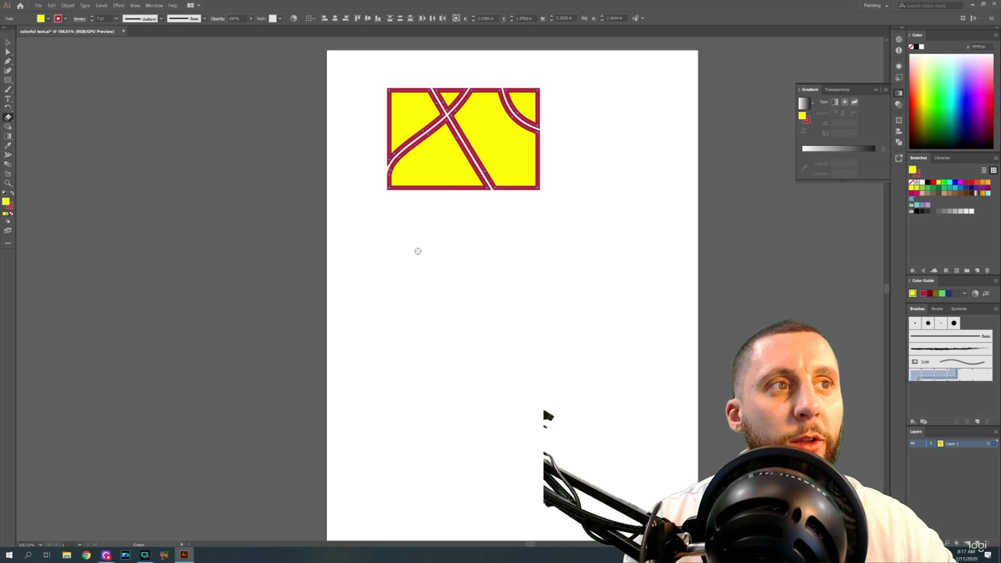
Drag the triangle, large right piece and quarter-circle piece apart down the artboard.
{"action": "left_click", "coordinate": [8, 43]}
{"action": "left_click", "coordinate": [447, 203]}
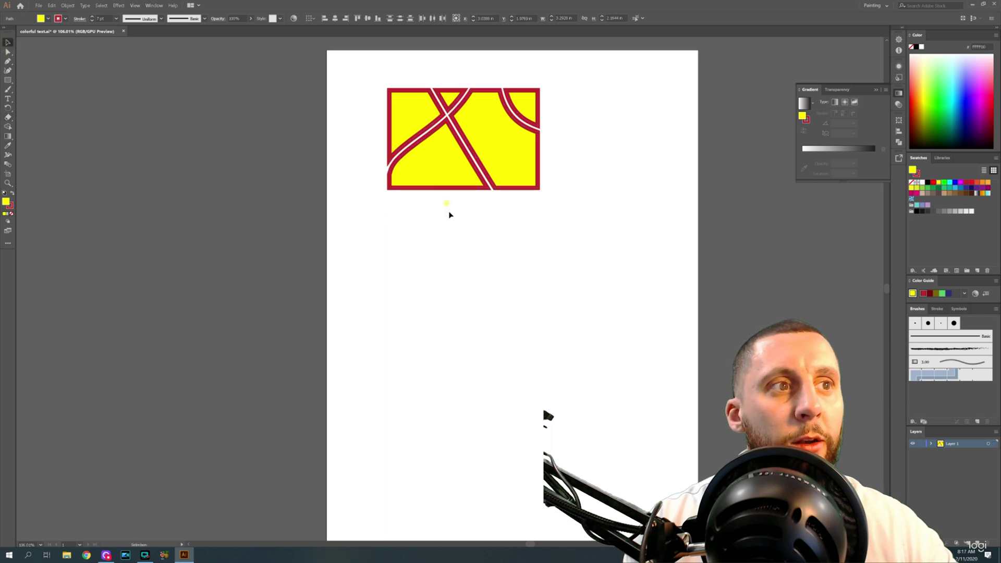
{"action": "double_click", "coordinate": [440, 177]}
{"action": "left_click_drag", "start_coordinate": [440, 163], "coordinate": [417, 211]}
{"action": "double_click", "coordinate": [493, 143]}
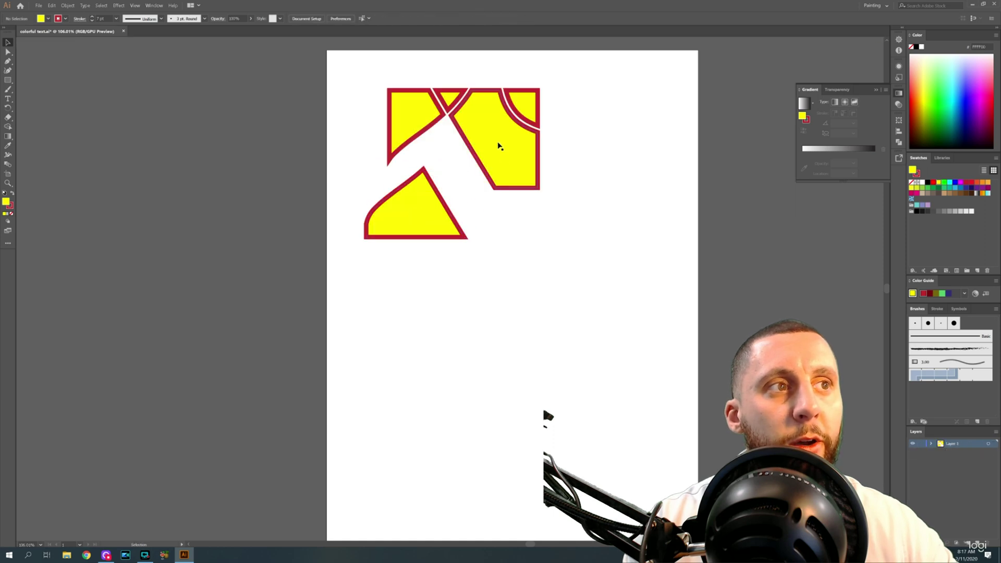
{"action": "left_click_drag", "start_coordinate": [495, 145], "coordinate": [437, 284]}
{"action": "left_click_drag", "start_coordinate": [525, 110], "coordinate": [472, 198]}
{"action": "left_click", "coordinate": [511, 211]}
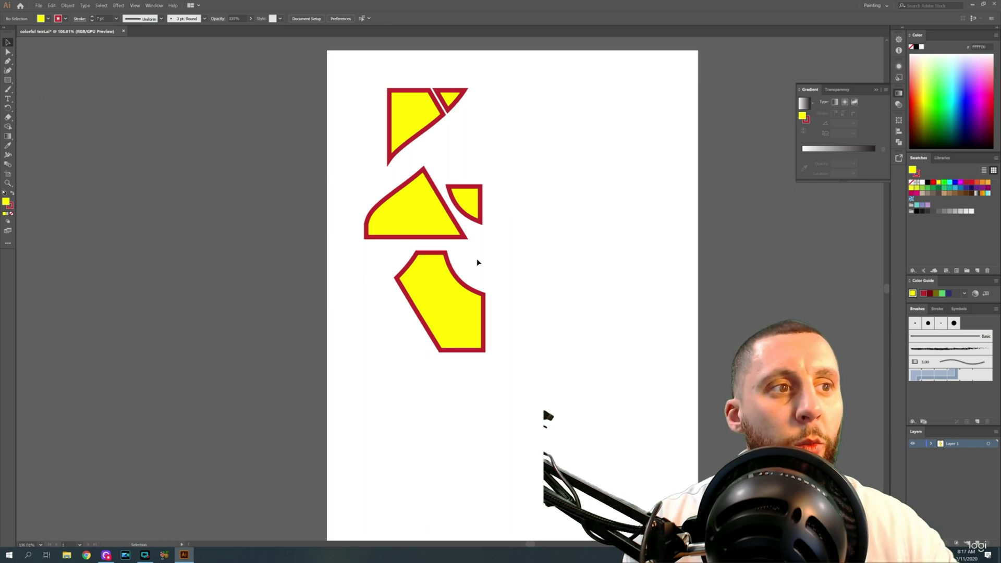
{"action": "scroll", "coordinate": [495, 271], "scroll_direction": "down", "scroll_amount": 1}
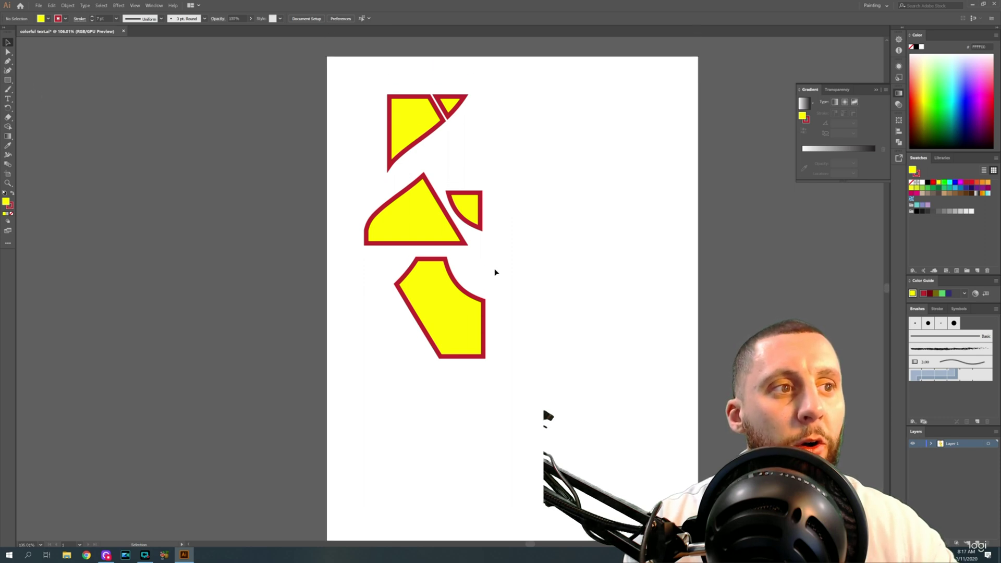
{"action": "scroll", "coordinate": [495, 272], "scroll_direction": "down", "scroll_amount": 3}
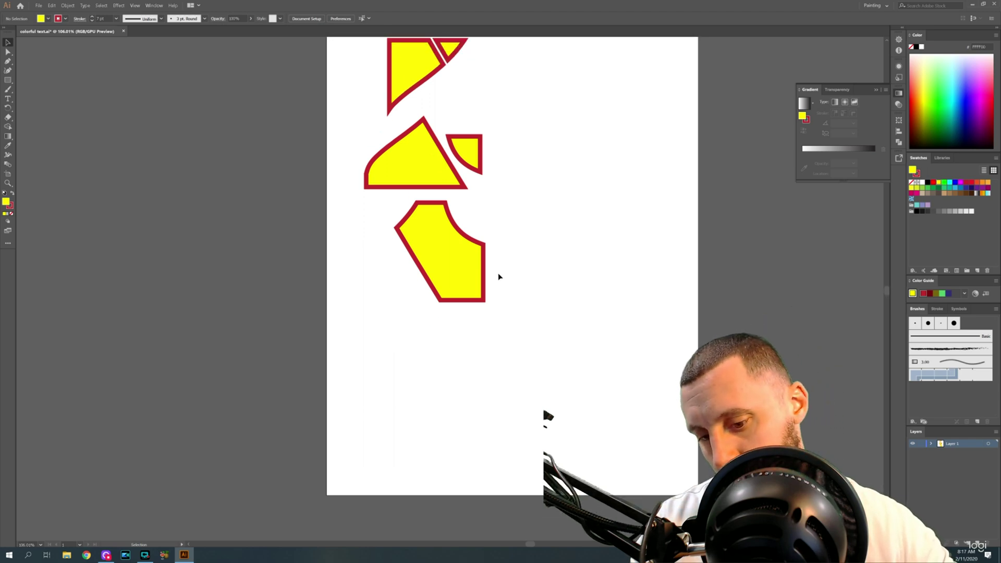
{"action": "scroll", "coordinate": [502, 245], "scroll_direction": "right", "scroll_amount": 3}
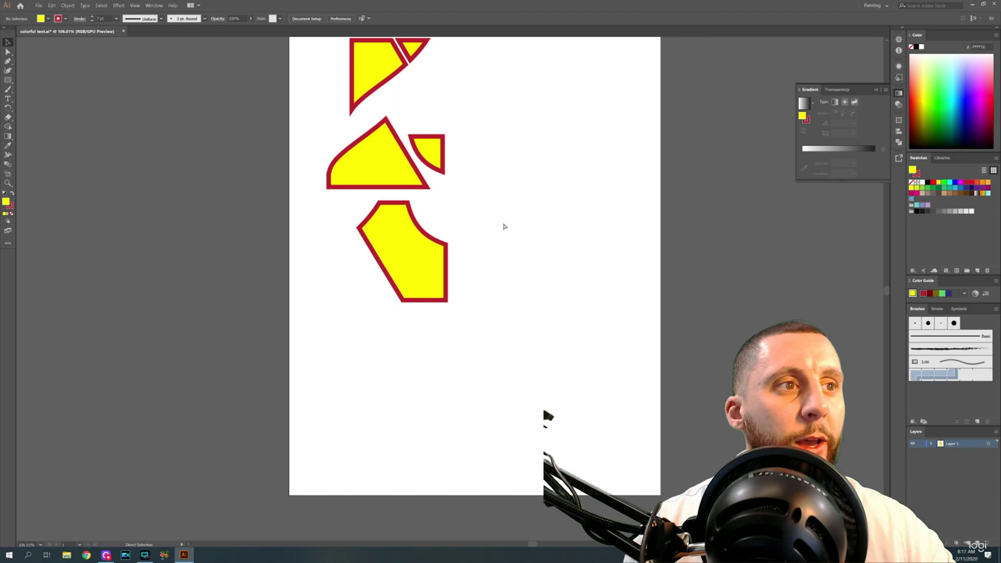
{"action": "scroll", "coordinate": [505, 226], "scroll_direction": "right", "scroll_amount": 5}
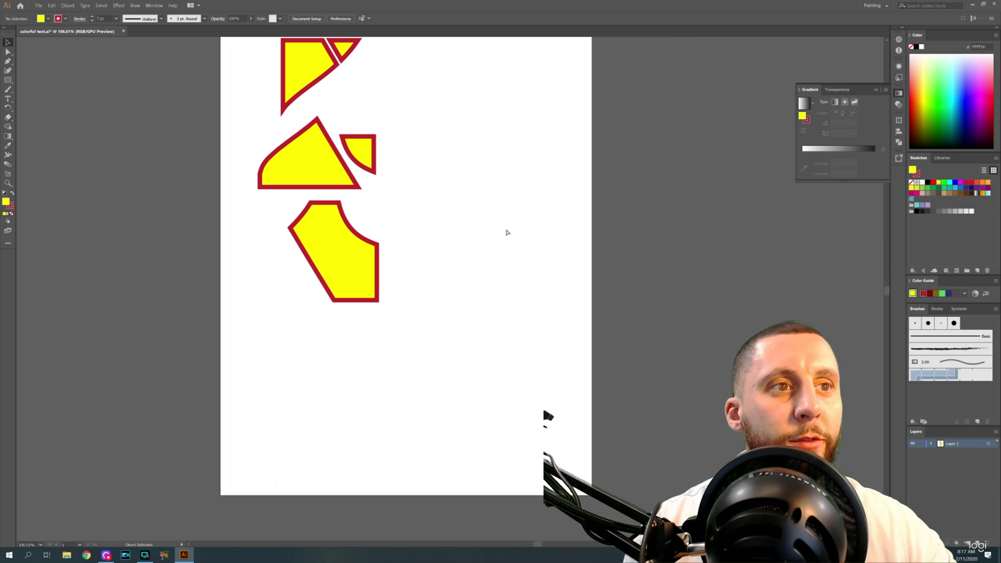
{"action": "scroll", "coordinate": [507, 234], "scroll_direction": "left", "scroll_amount": 1}
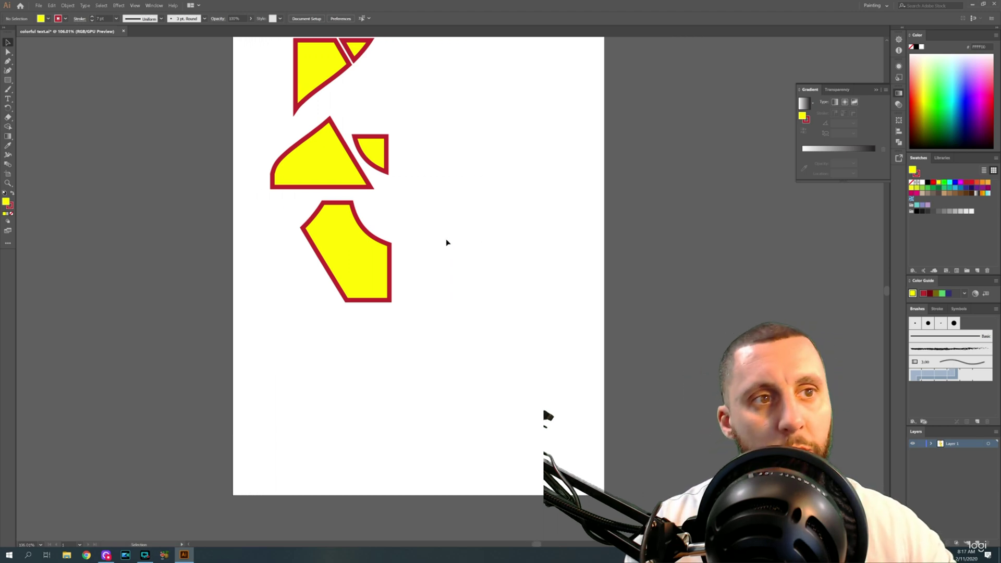
{"action": "scroll", "coordinate": [334, 250], "scroll_direction": "down", "scroll_amount": 1}
{"action": "scroll", "coordinate": [334, 249], "scroll_direction": "up", "scroll_amount": 3}
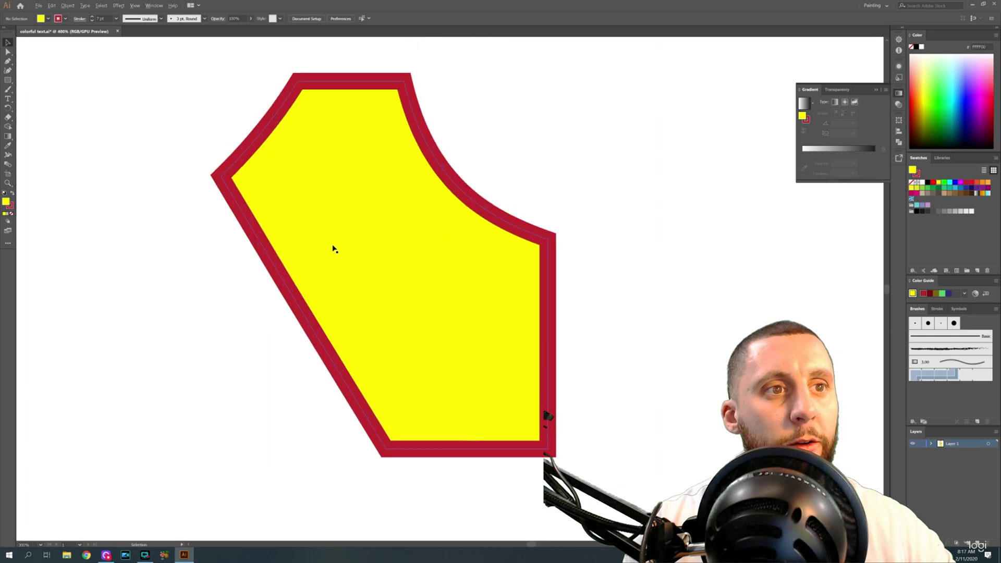
{"action": "scroll", "coordinate": [334, 249], "scroll_direction": "down", "scroll_amount": 4}
{"action": "scroll", "coordinate": [334, 249], "scroll_direction": "up", "scroll_amount": 4}
{"action": "scroll", "coordinate": [334, 249], "scroll_direction": "down", "scroll_amount": 3}
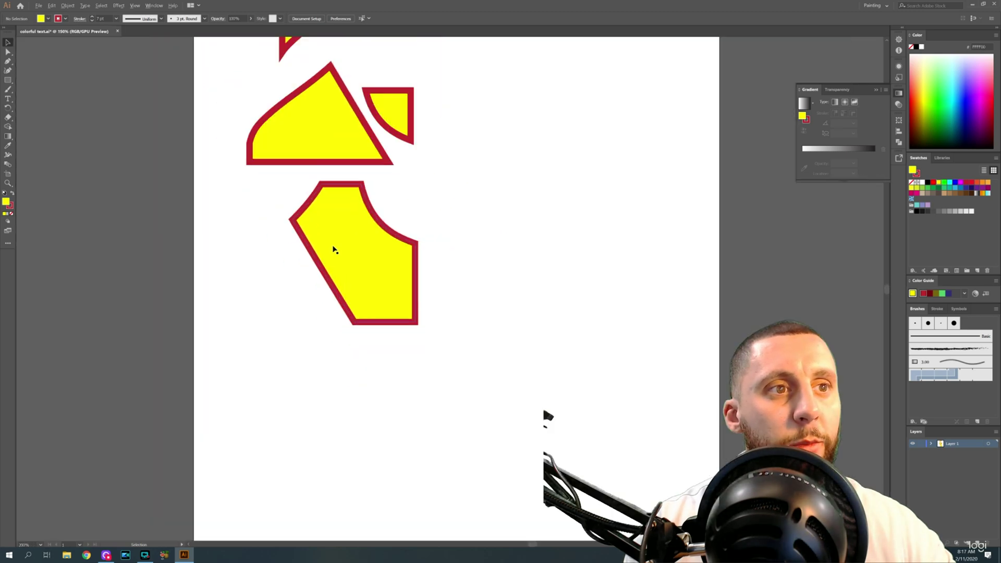
{"action": "scroll", "coordinate": [335, 250], "scroll_direction": "up", "scroll_amount": 3}
{"action": "scroll", "coordinate": [334, 250], "scroll_direction": "down", "scroll_amount": 4}
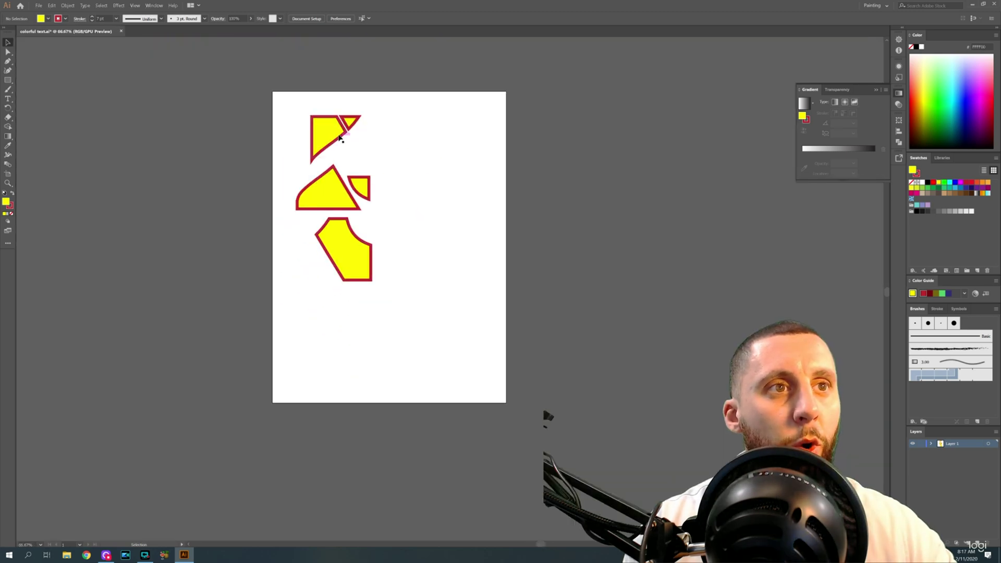
{"action": "scroll", "coordinate": [315, 123], "scroll_direction": "up", "scroll_amount": 6}
{"action": "scroll", "coordinate": [315, 123], "scroll_direction": "down", "scroll_amount": 5}
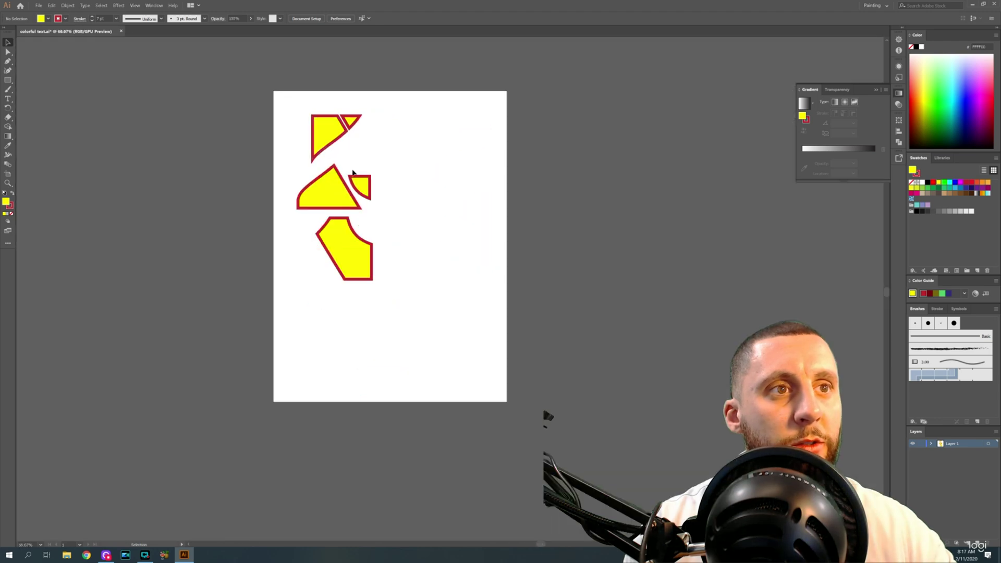
{"action": "scroll", "coordinate": [361, 183], "scroll_direction": "up", "scroll_amount": 3}
{"action": "scroll", "coordinate": [362, 183], "scroll_direction": "down", "scroll_amount": 3}
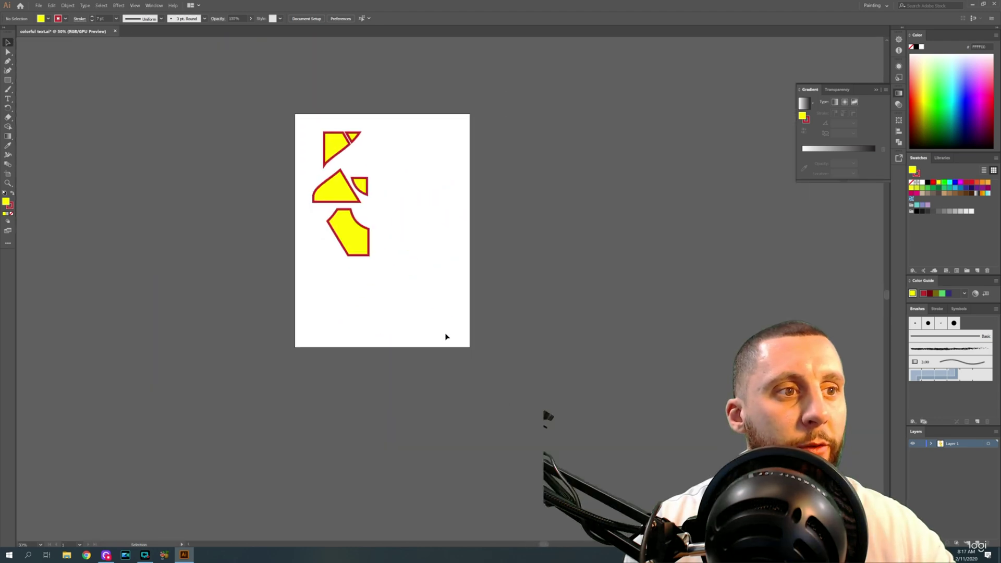
{"action": "scroll", "coordinate": [438, 323], "scroll_direction": "up", "scroll_amount": 5}
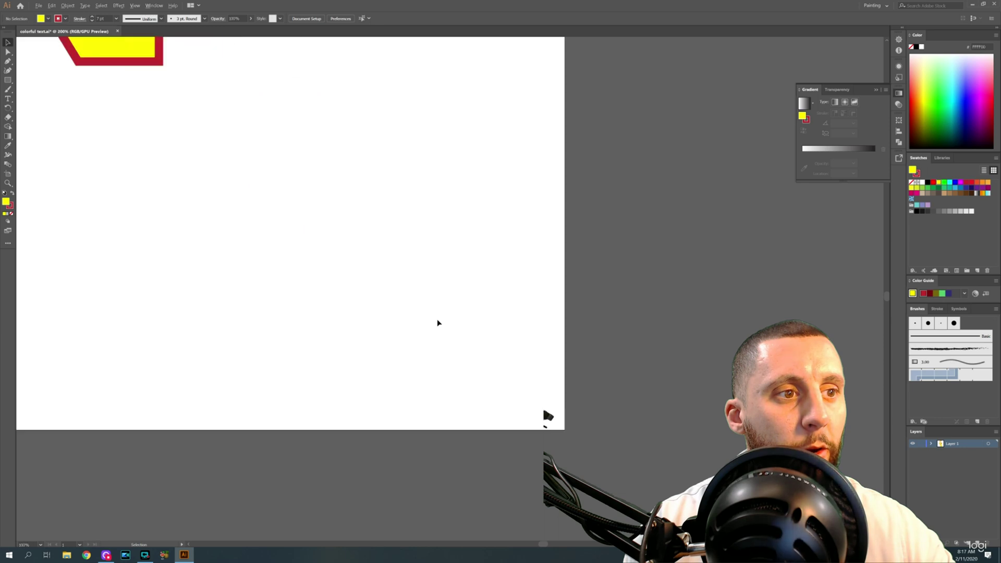
{"action": "scroll", "coordinate": [438, 323], "scroll_direction": "down", "scroll_amount": 4}
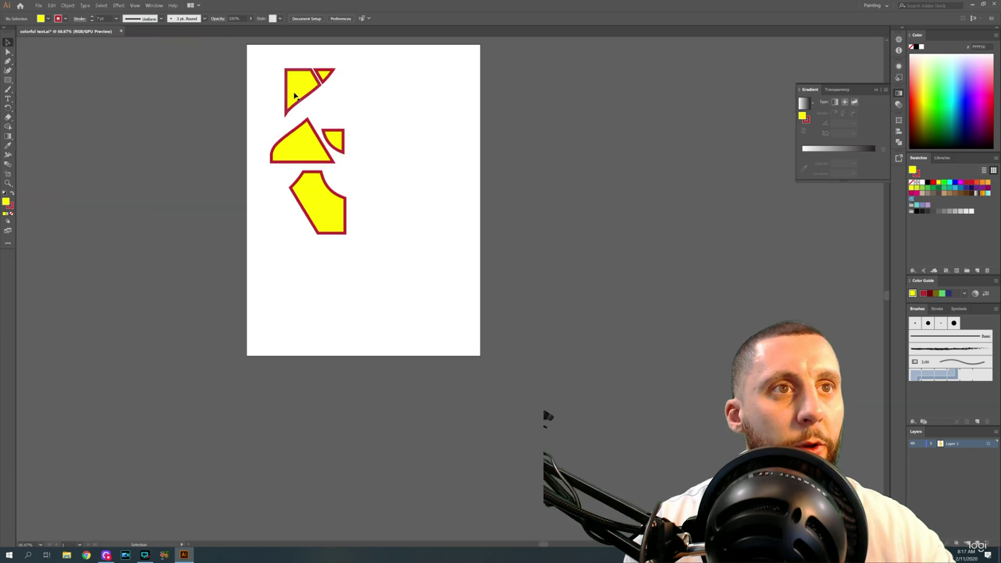
{"action": "scroll", "coordinate": [294, 102], "scroll_direction": "up", "scroll_amount": 2}
{"action": "scroll", "coordinate": [295, 102], "scroll_direction": "up", "scroll_amount": 2}
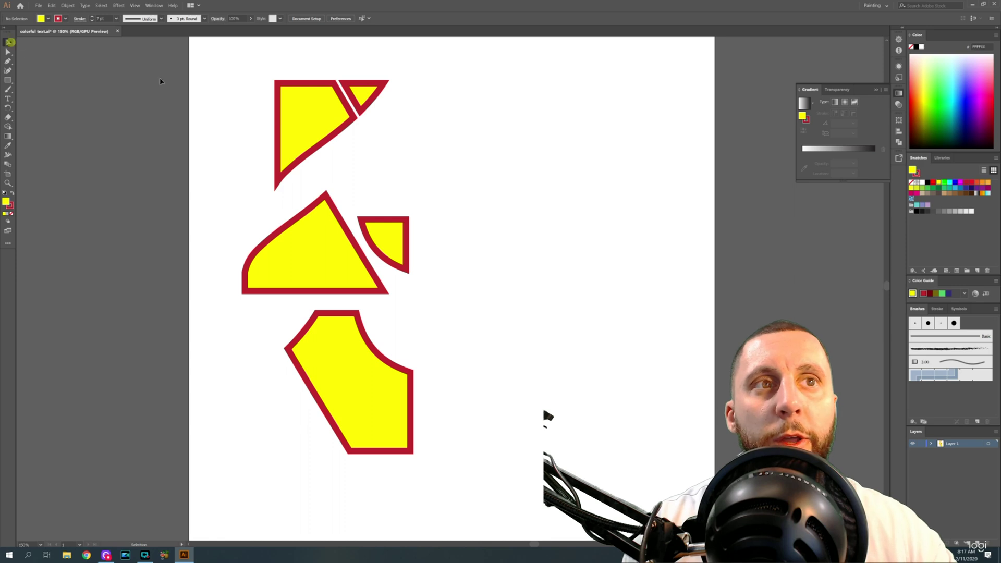
{"action": "left_click_drag", "start_coordinate": [214, 59], "coordinate": [501, 482]}
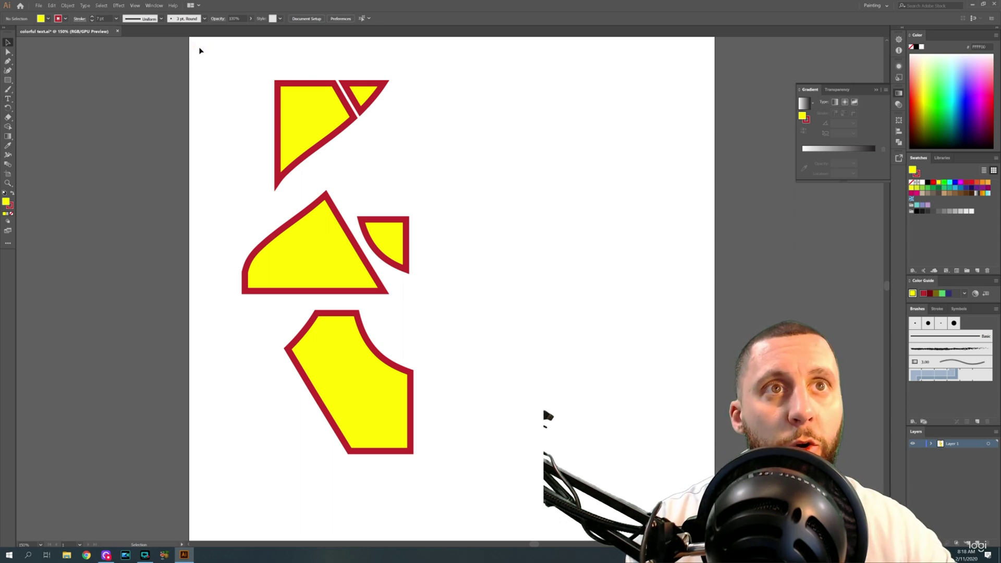
Select all five yellow pieces and delete them, undoing once and then redoing the clear.
{"action": "left_click_drag", "start_coordinate": [220, 68], "coordinate": [316, 151]}
{"action": "left_click_drag", "start_coordinate": [537, 459], "coordinate": [534, 476]}
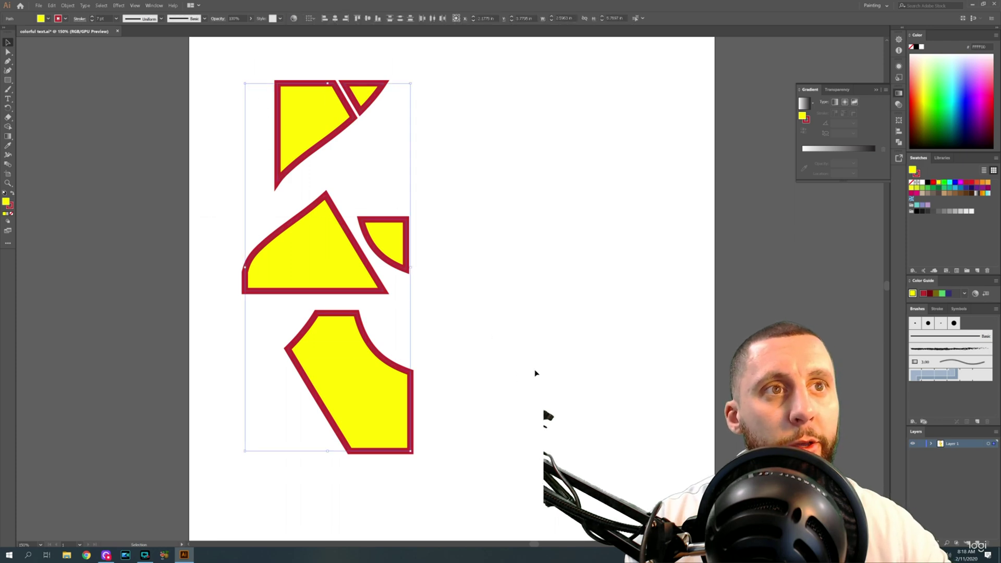
{"action": "key", "text": "Delete"}
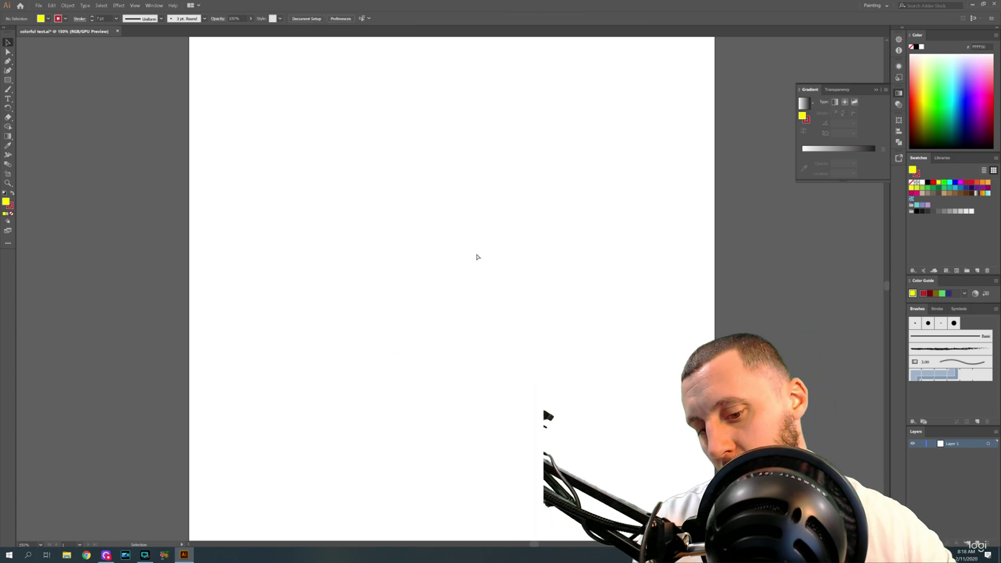
{"action": "key", "text": "a"}
{"action": "key", "text": "ctrl+z"}
{"action": "key", "text": "v"}
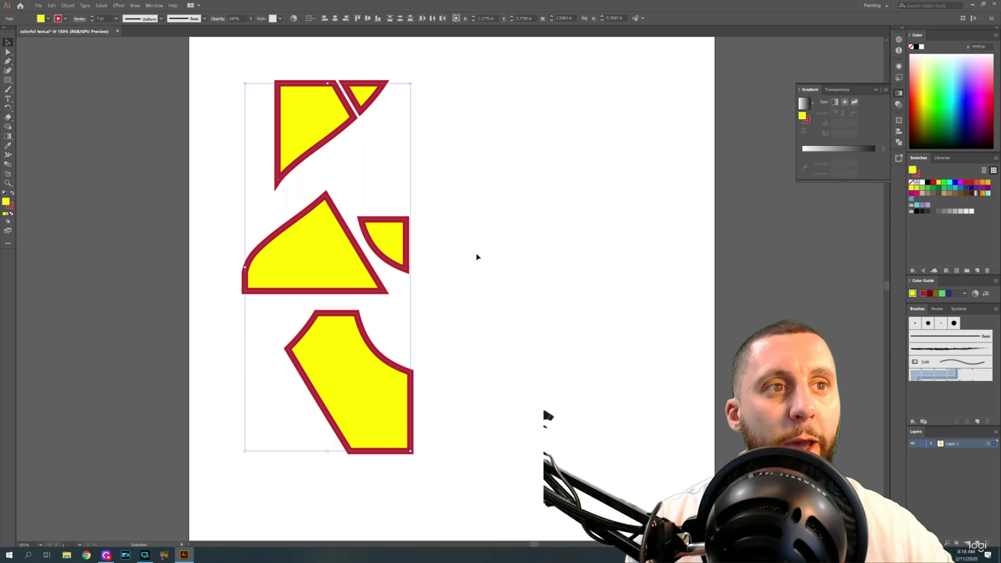
{"action": "left_click", "coordinate": [52, 5]}
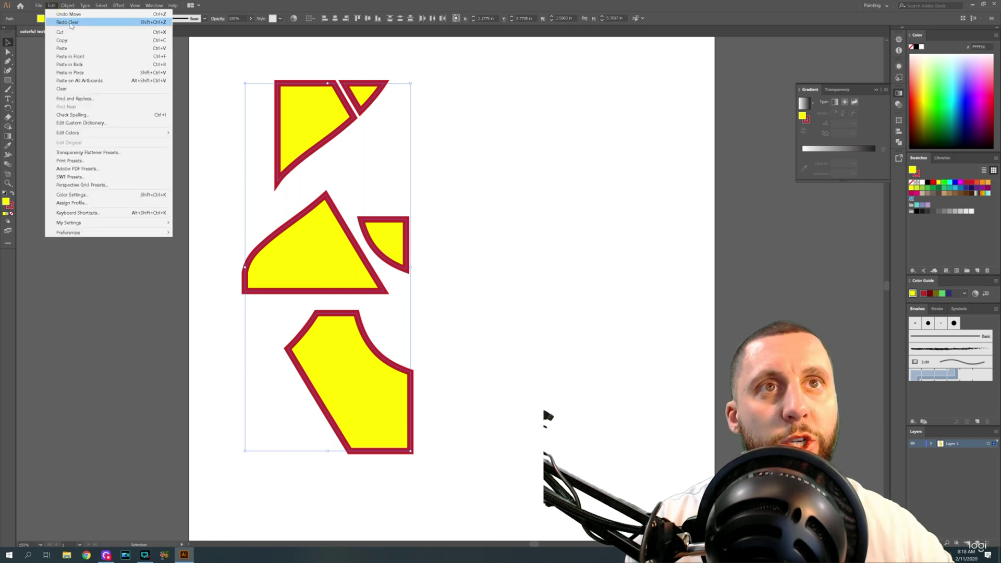
{"action": "left_click", "coordinate": [71, 22]}
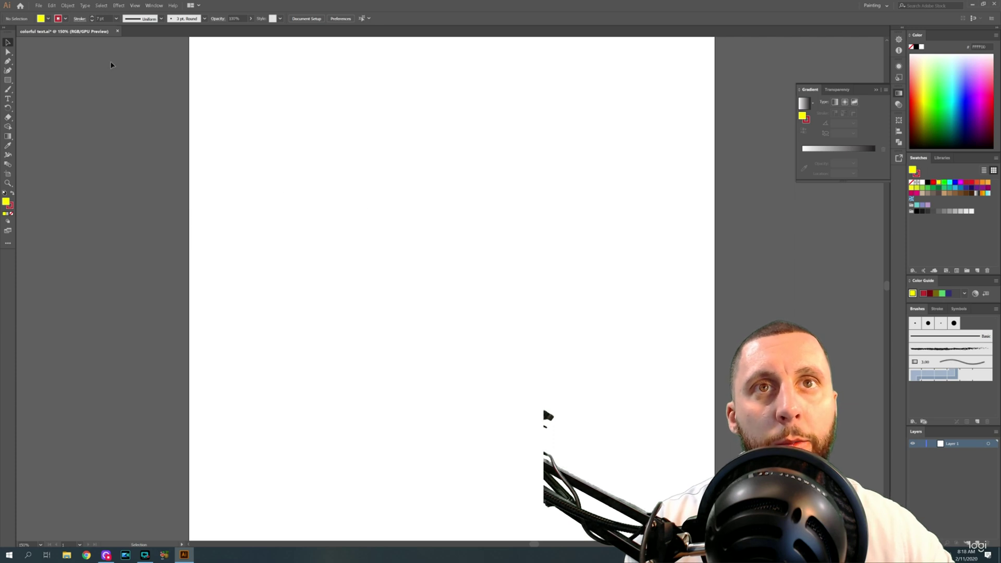
Create a 5 x 2 in rectangle by exact size, move it, then delete it.
{"action": "left_click", "coordinate": [8, 81]}
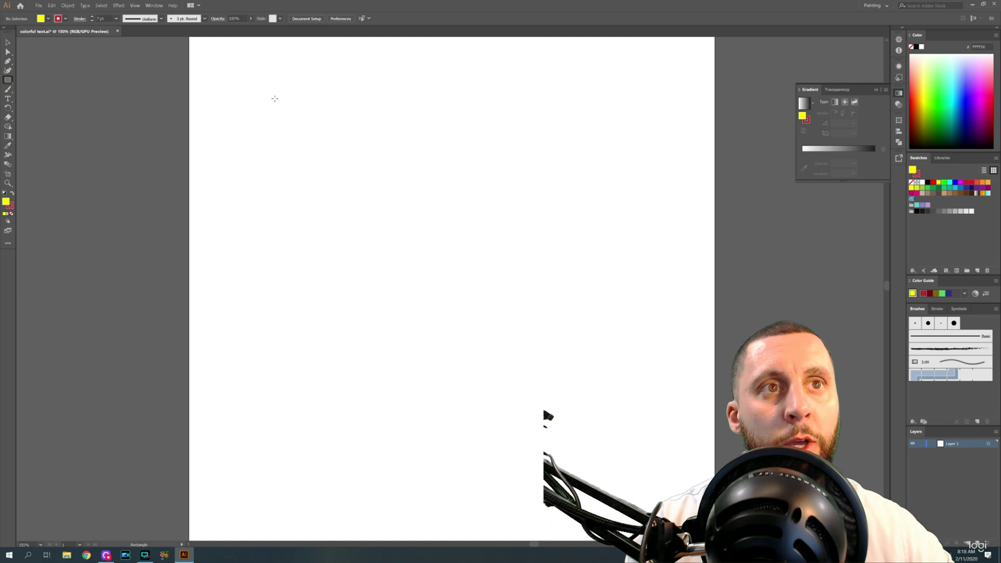
{"action": "left_click", "coordinate": [265, 201]}
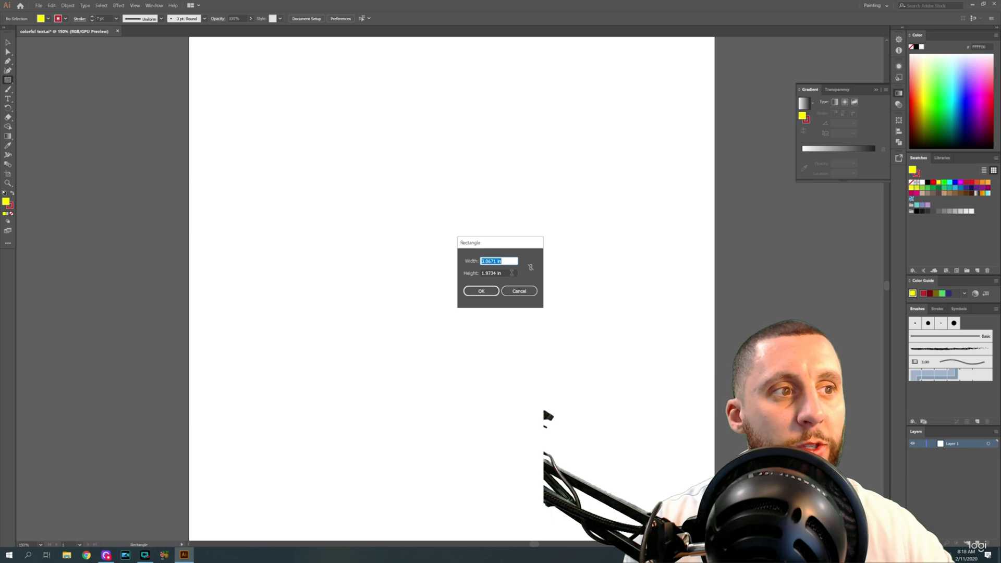
{"action": "type", "text": "5"}
{"action": "key", "text": "Tab"}
{"action": "type", "text": "2"}
{"action": "left_click", "coordinate": [482, 291]}
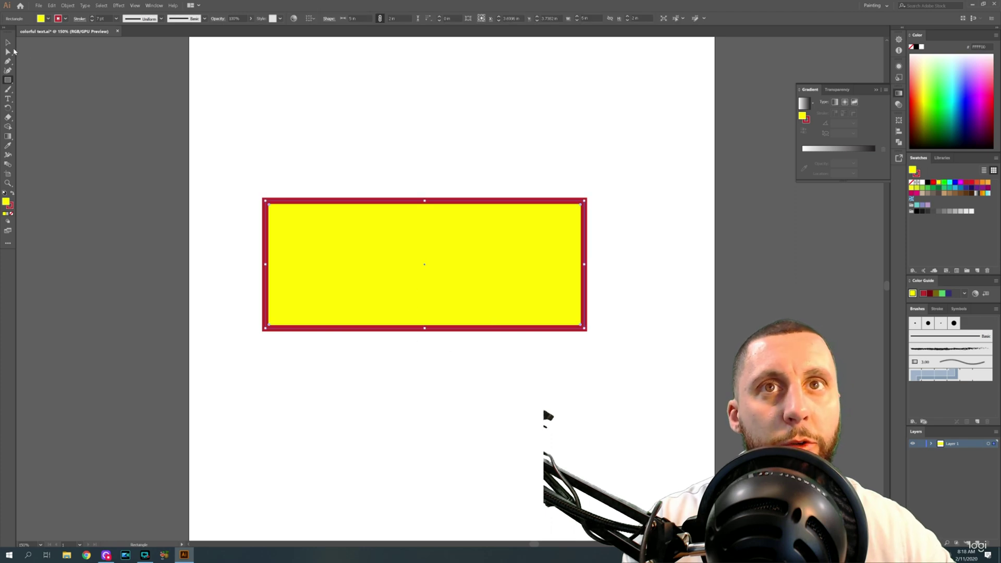
{"action": "key", "text": "v"}
{"action": "left_click_drag", "start_coordinate": [342, 230], "coordinate": [326, 172]}
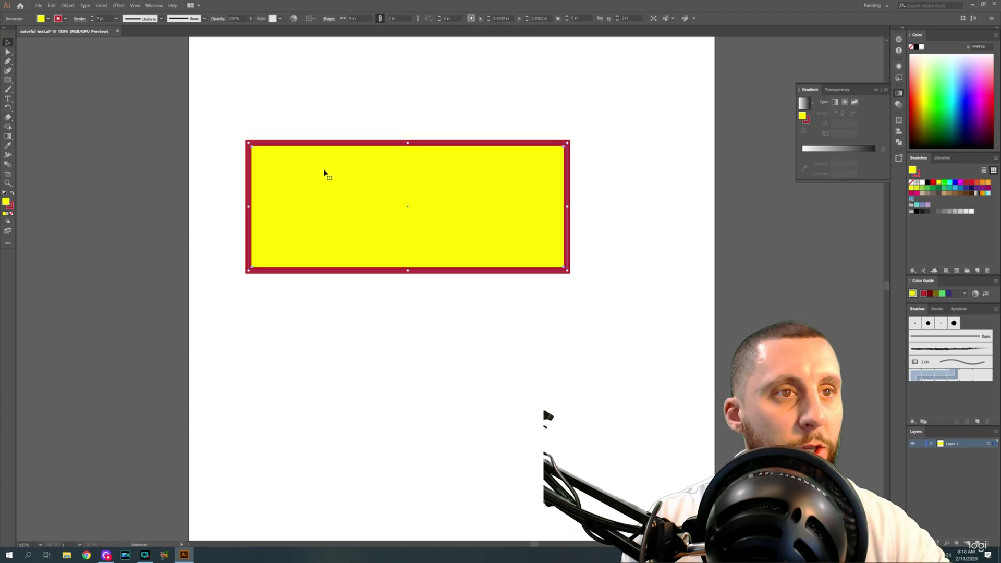
{"action": "key", "text": "Delete"}
Draw a square on the artboard and rotate it 45° into a diamond.
{"action": "left_click", "coordinate": [8, 80]}
{"action": "mouse_move", "coordinate": [280, 152]}
{"action": "left_mouse_down"}
{"action": "mouse_move", "coordinate": [460, 282]}
{"action": "mouse_move", "coordinate": [538, 224]}
{"action": "mouse_move", "coordinate": [376, 304]}
{"action": "mouse_move", "coordinate": [572, 302]}
{"action": "mouse_move", "coordinate": [407, 177]}
{"action": "mouse_move", "coordinate": [403, 289]}
{"action": "mouse_move", "coordinate": [455, 278]}
{"action": "mouse_move", "coordinate": [352, 185]}
{"action": "mouse_move", "coordinate": [382, 193]}
{"action": "mouse_move", "coordinate": [373, 189]}
{"action": "mouse_move", "coordinate": [426, 230]}
{"action": "left_mouse_up"}
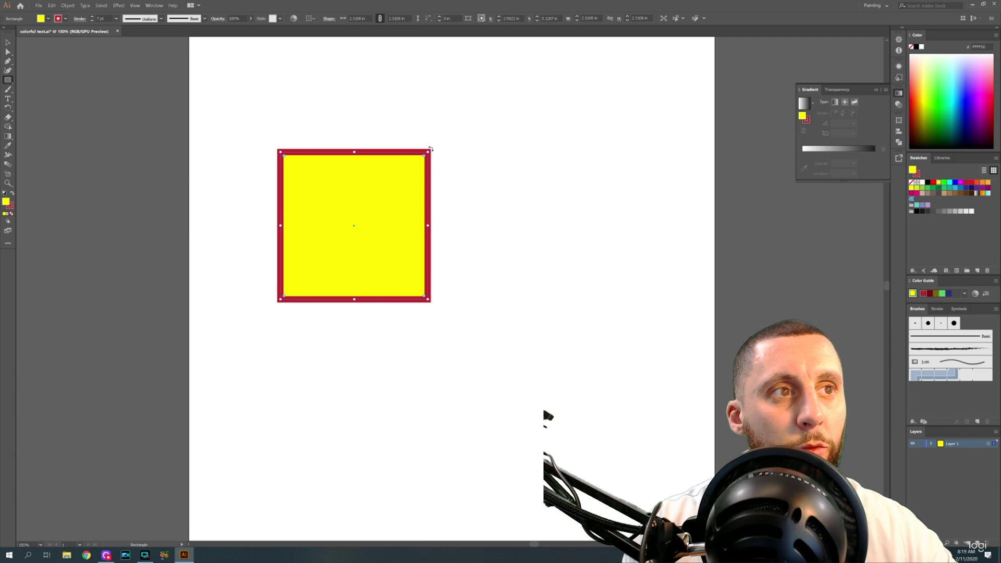
{"action": "left_click_drag", "start_coordinate": [431, 149], "coordinate": [492, 258]}
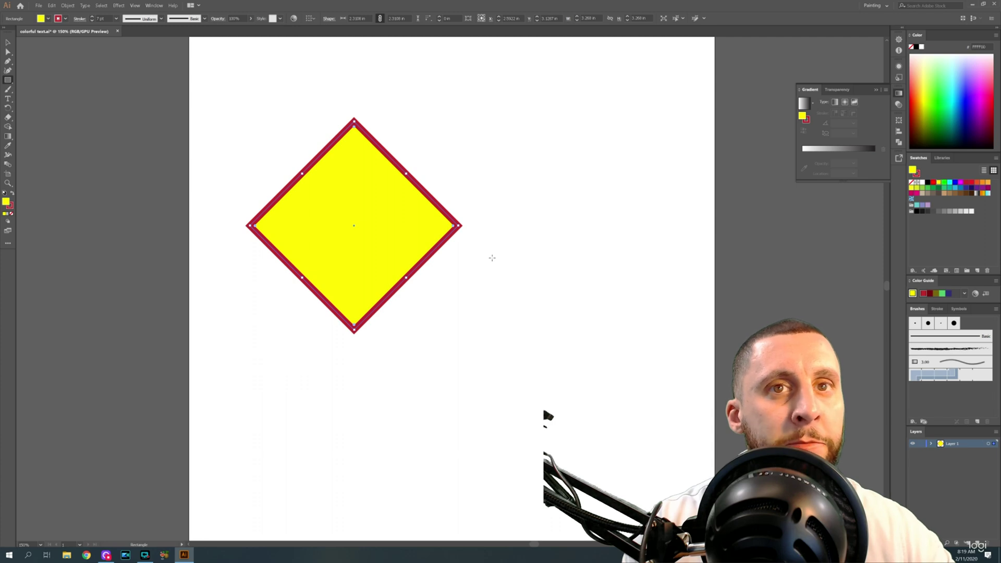
Cancel the Rectangle size dialog and move the diamond up and right toward the centre.
{"action": "left_click", "coordinate": [8, 81]}
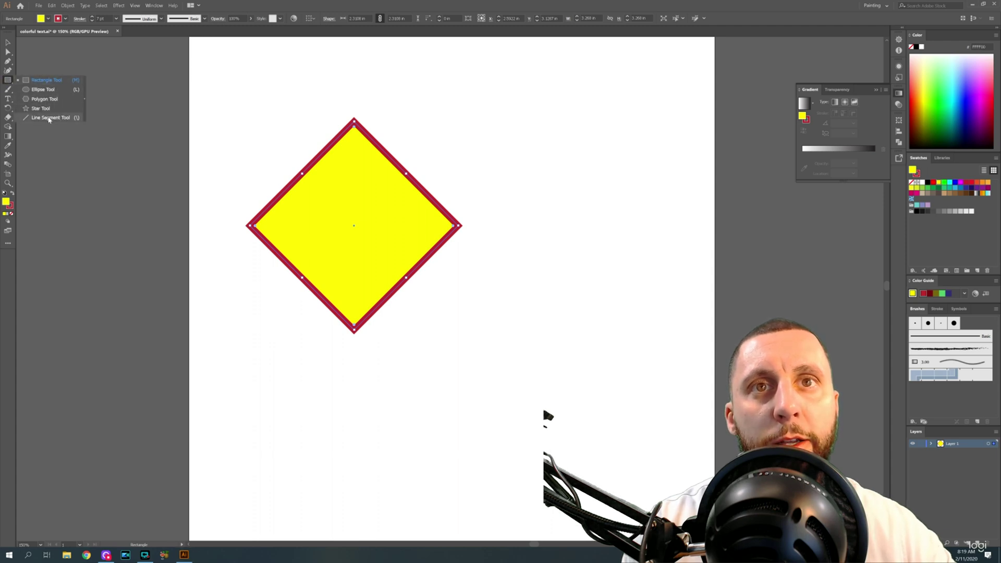
{"action": "left_click", "coordinate": [47, 61]}
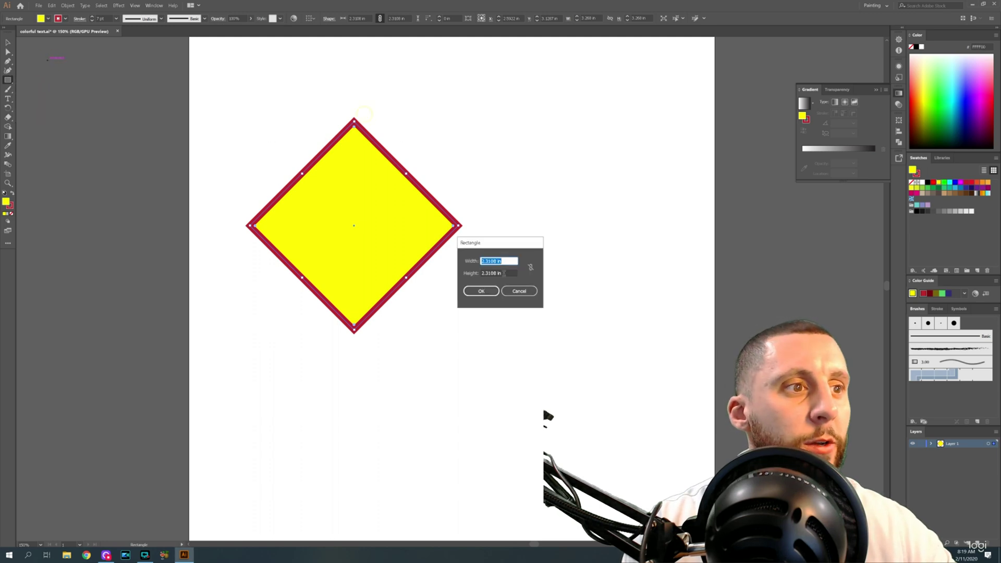
{"action": "left_click", "coordinate": [516, 291]}
{"action": "key", "text": "v"}
{"action": "left_click_drag", "start_coordinate": [327, 226], "coordinate": [404, 210]}
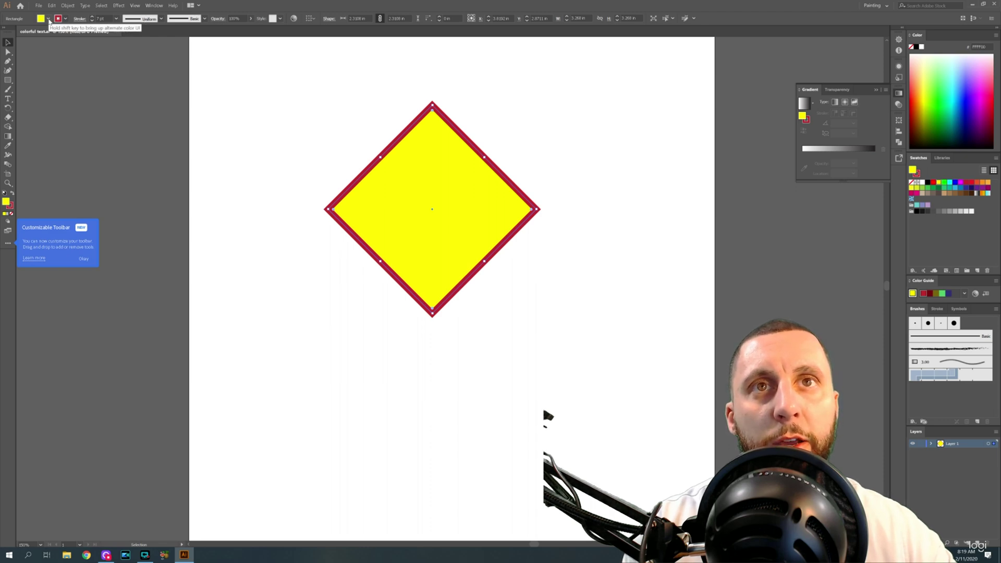
Change the diamond's fill to dark mustard gold using the RGB fields and spectrum.
{"action": "left_click", "coordinate": [49, 21], "text": "shift"}
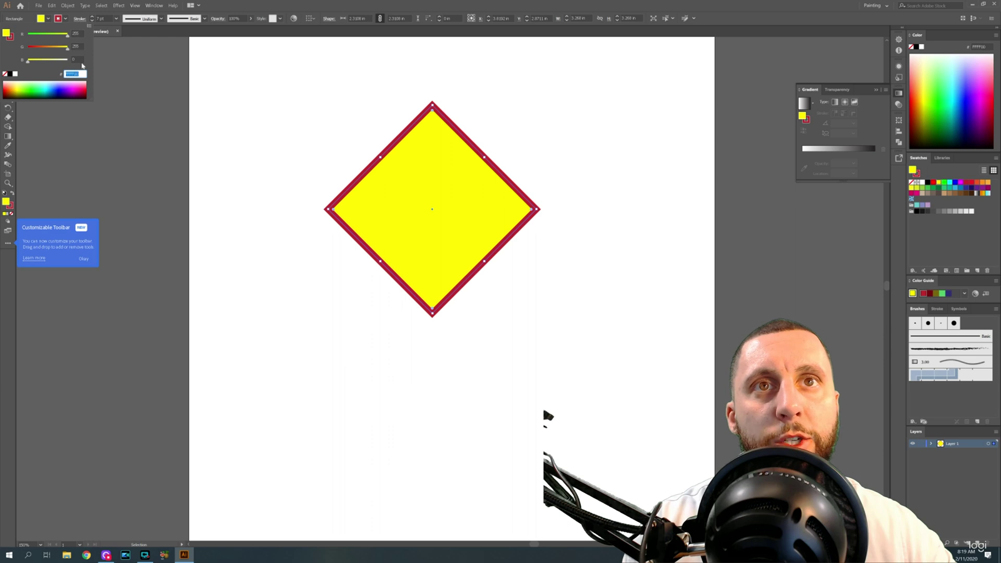
{"action": "left_click", "coordinate": [78, 33]}
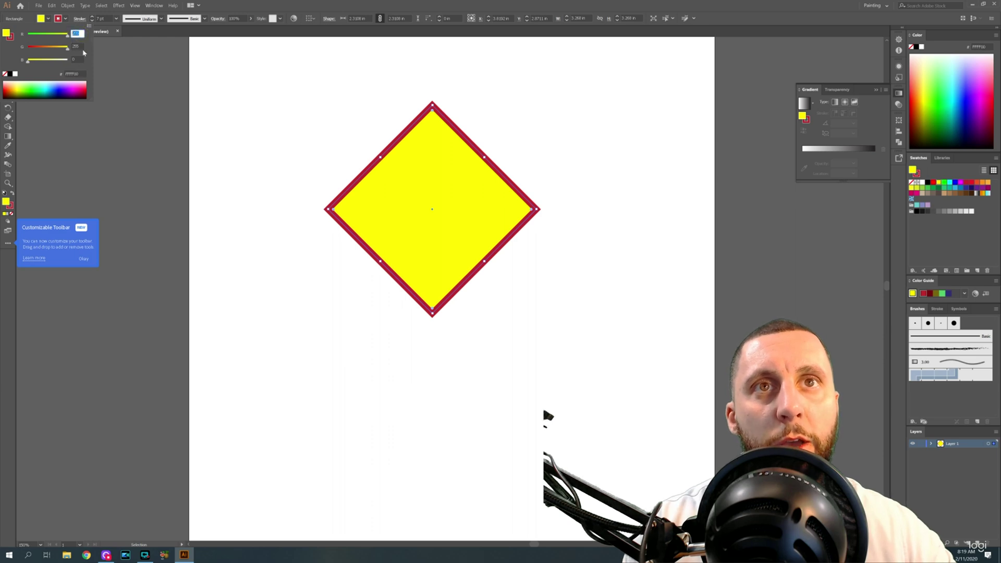
{"action": "type", "text": "100"}
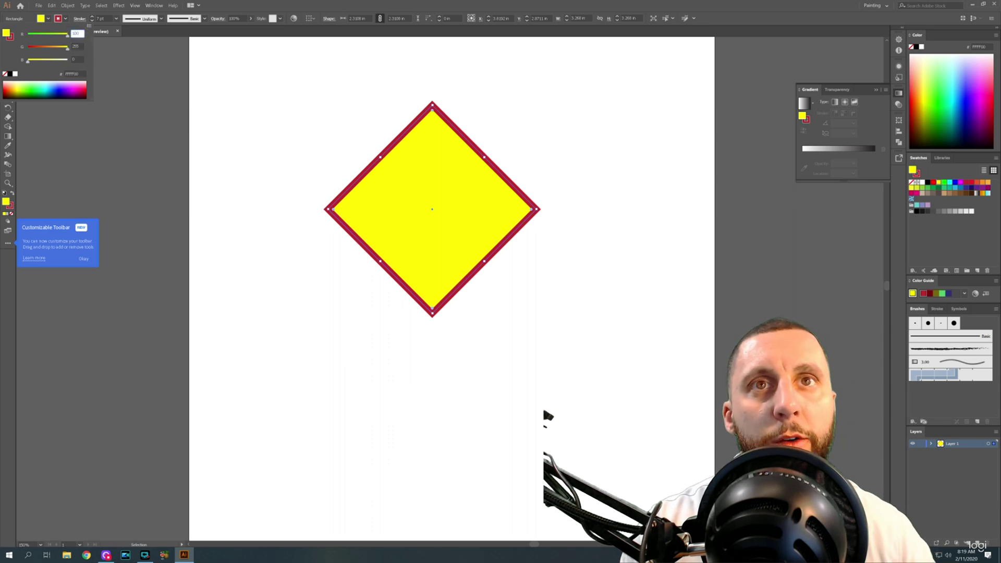
{"action": "key", "text": "Return"}
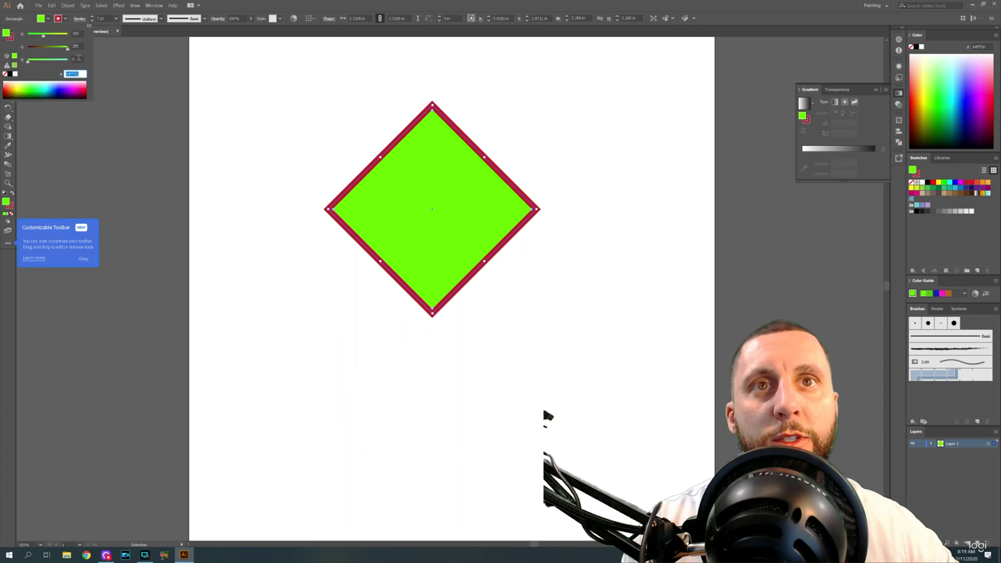
{"action": "left_click", "coordinate": [81, 74]}
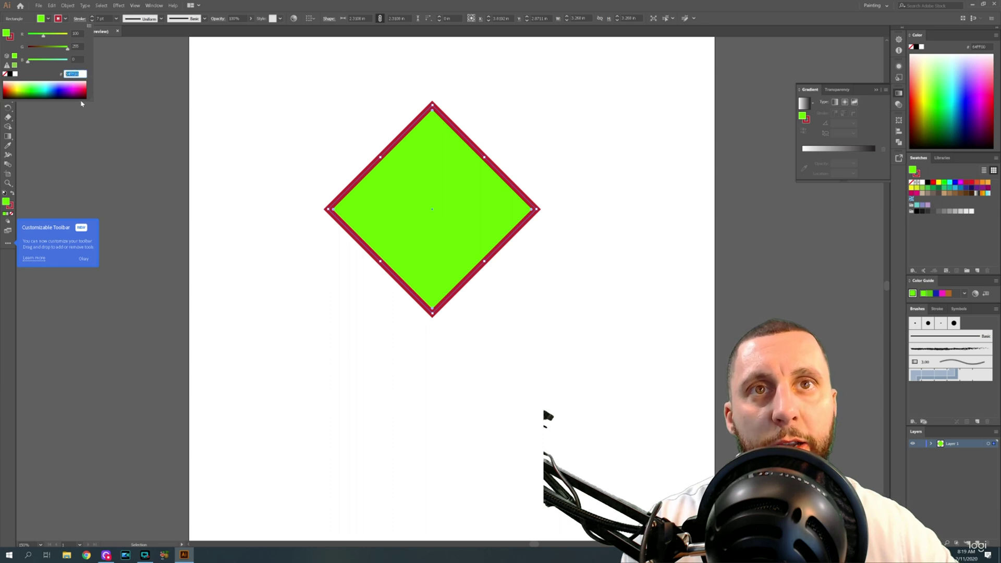
{"action": "left_click_drag", "start_coordinate": [76, 86], "coordinate": [16, 89]}
{"action": "left_click", "coordinate": [39, 121]}
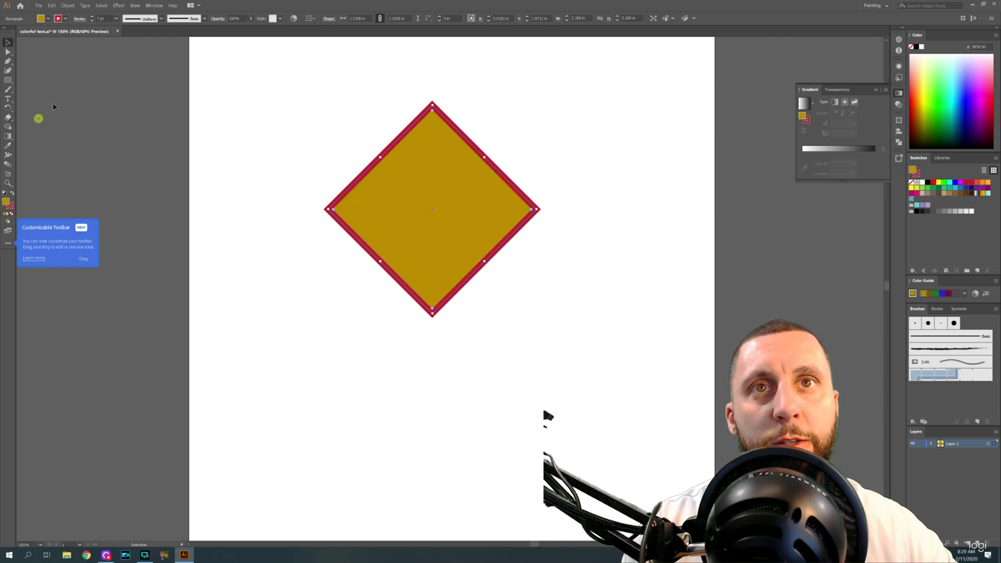
Move the diamond to the upper right and draw a bright green circle to its left.
{"action": "left_click", "coordinate": [8, 41]}
{"action": "left_click_drag", "start_coordinate": [388, 197], "coordinate": [530, 151]}
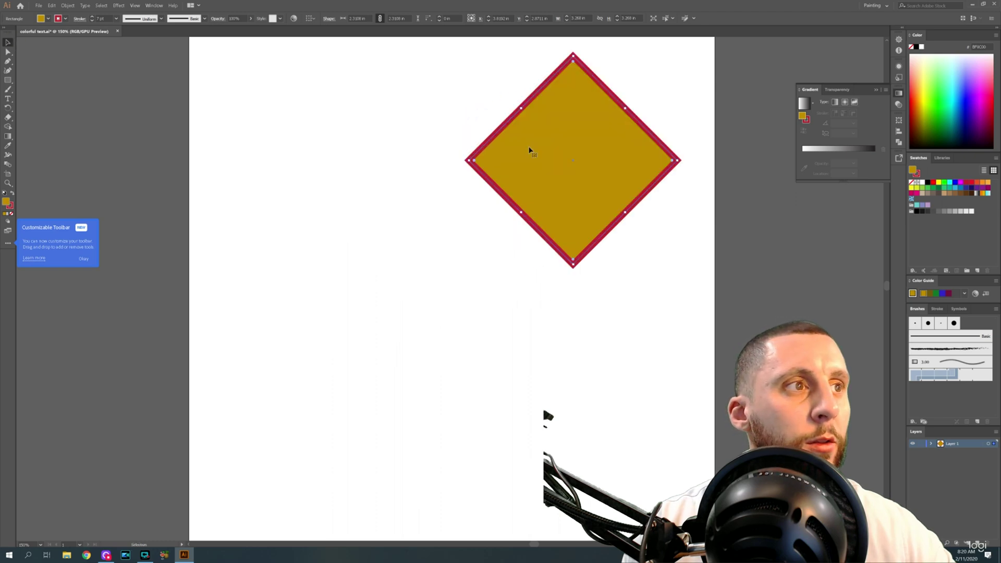
{"action": "left_click", "coordinate": [8, 80]}
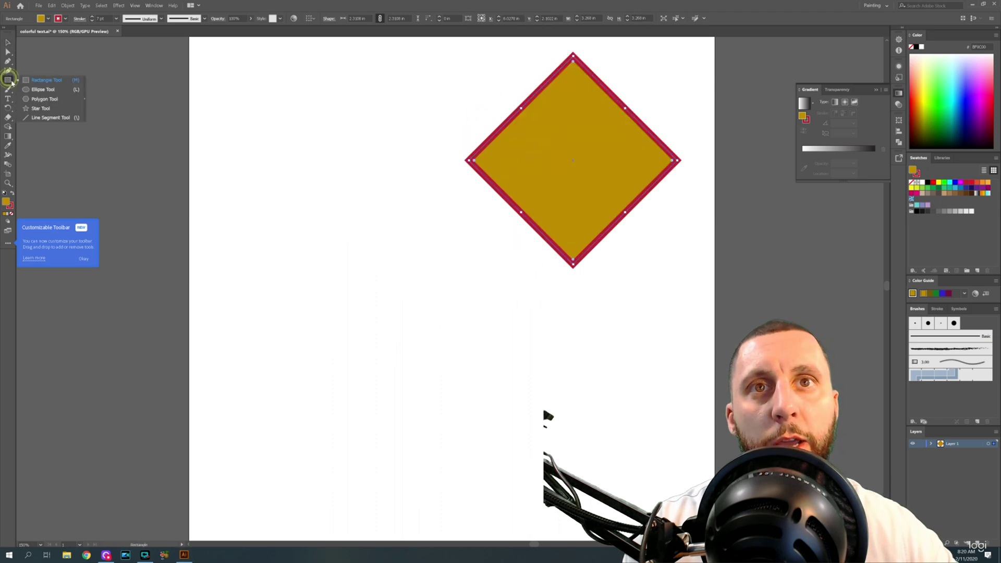
{"action": "left_click", "coordinate": [42, 89]}
{"action": "mouse_move", "coordinate": [243, 131]}
{"action": "left_mouse_down"}
{"action": "mouse_move", "coordinate": [392, 178]}
{"action": "mouse_move", "coordinate": [352, 189]}
{"action": "mouse_move", "coordinate": [397, 224]}
{"action": "mouse_move", "coordinate": [353, 189]}
{"action": "mouse_move", "coordinate": [372, 201]}
{"action": "left_mouse_up"}
{"action": "left_click", "coordinate": [8, 42]}
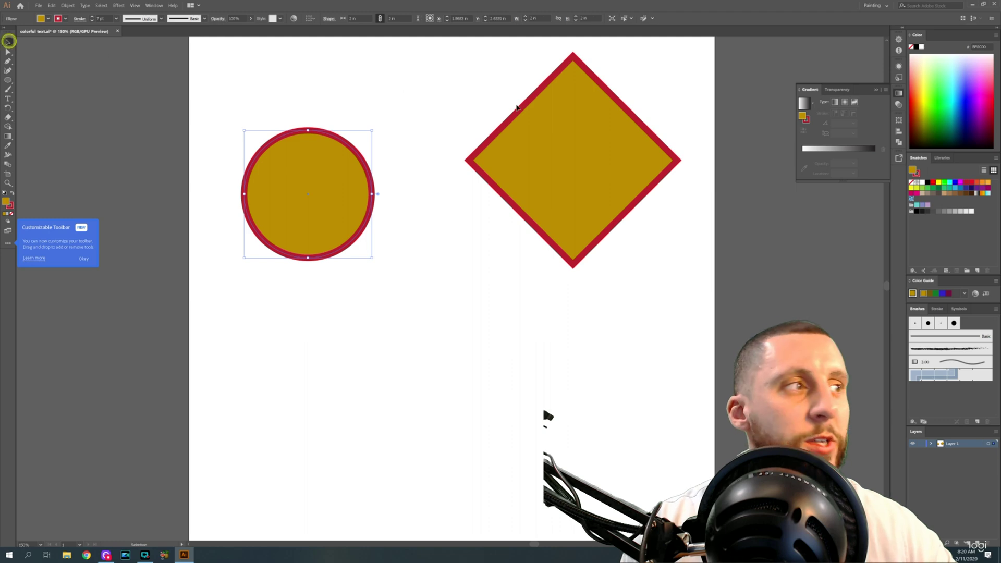
{"action": "left_click", "coordinate": [945, 182]}
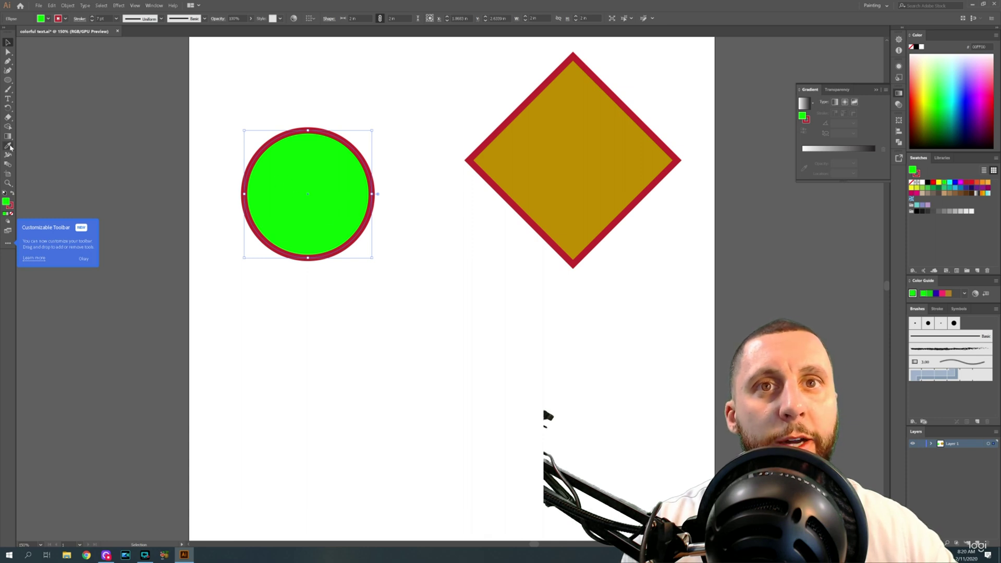
Eyedropper the diamond's gold fill and red outline onto the circle.
{"action": "left_click", "coordinate": [9, 145]}
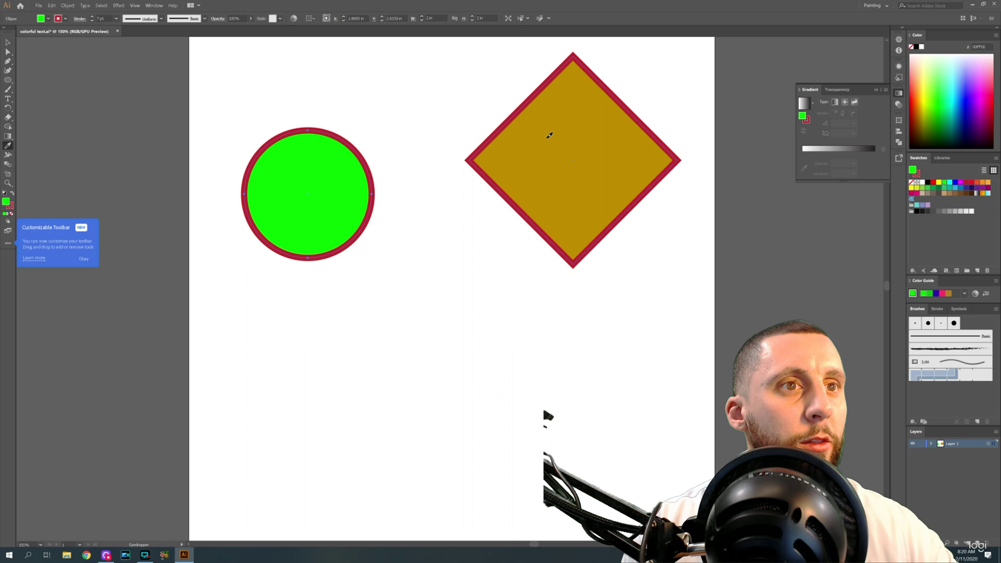
{"action": "left_click", "coordinate": [550, 135]}
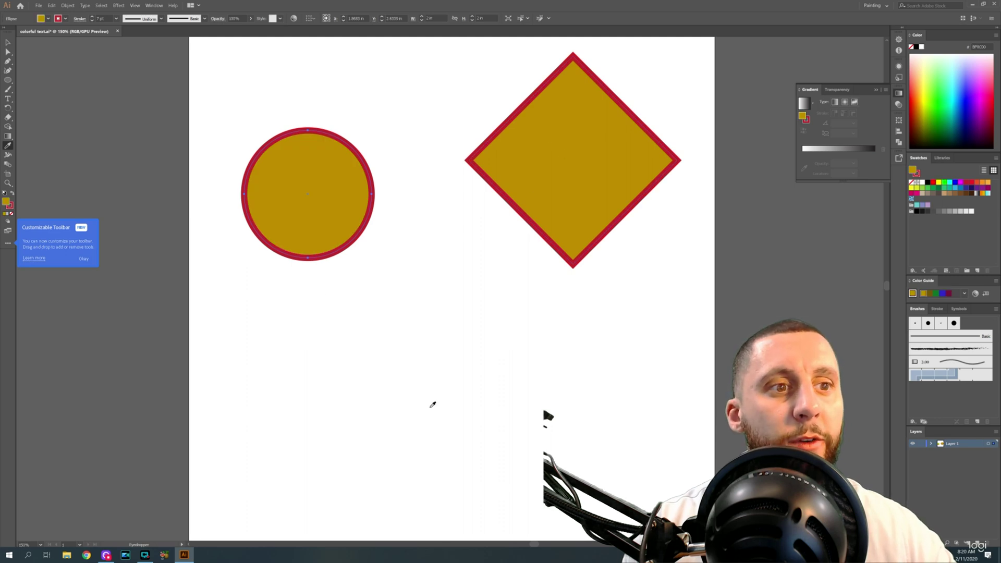
{"action": "left_click", "coordinate": [396, 350]}
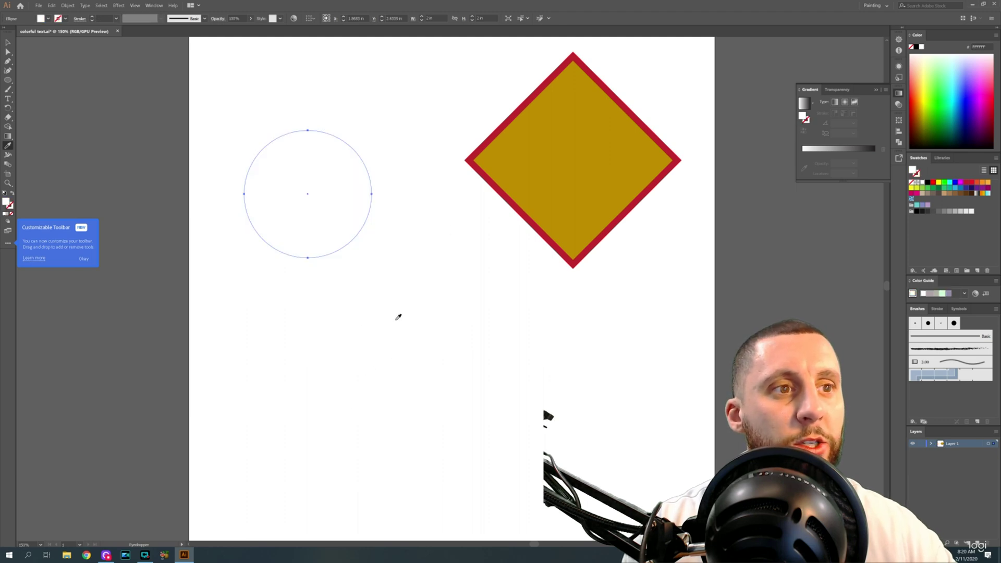
{"action": "left_click", "coordinate": [553, 155]}
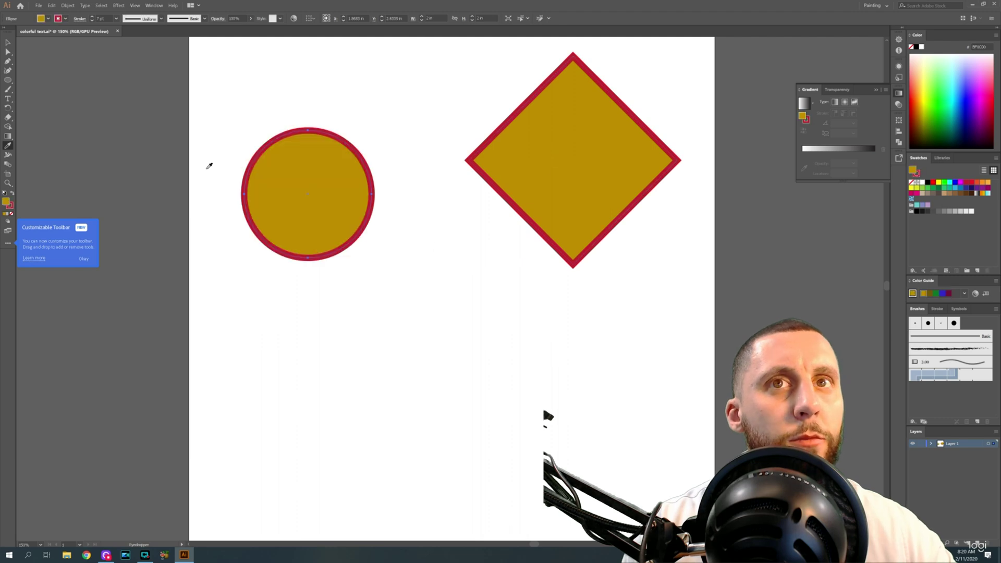
Nudge the circle, then delete the circle and the diamond.
{"action": "left_click", "coordinate": [10, 41]}
{"action": "left_click_drag", "start_coordinate": [343, 205], "coordinate": [358, 215]}
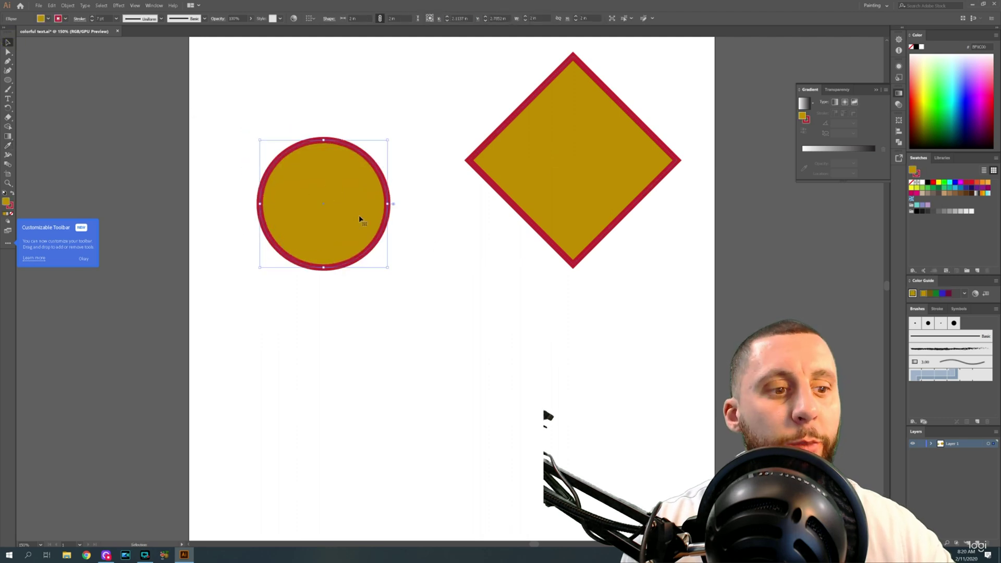
{"action": "key", "text": "Delete"}
{"action": "left_click", "coordinate": [497, 187]}
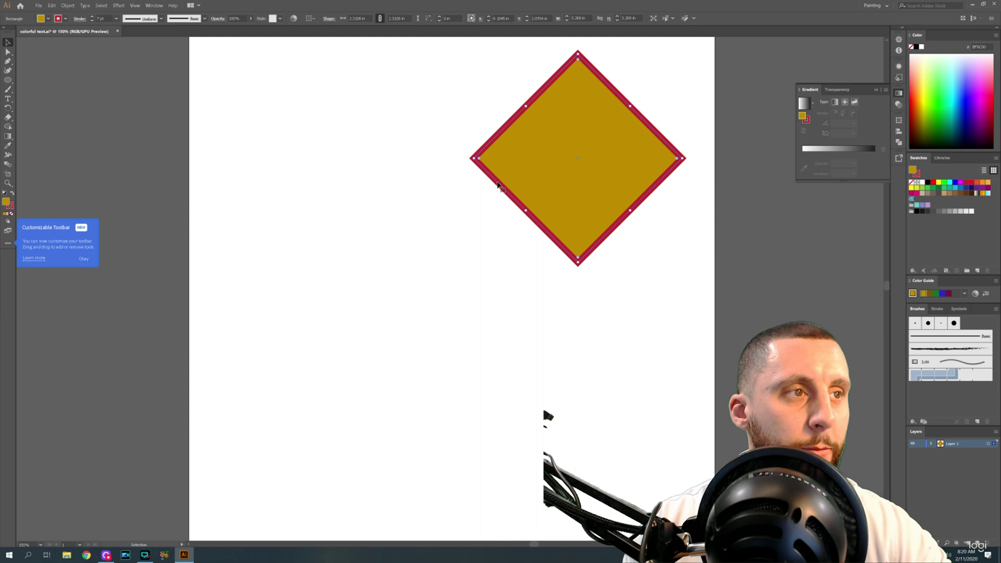
{"action": "key", "text": "Delete"}
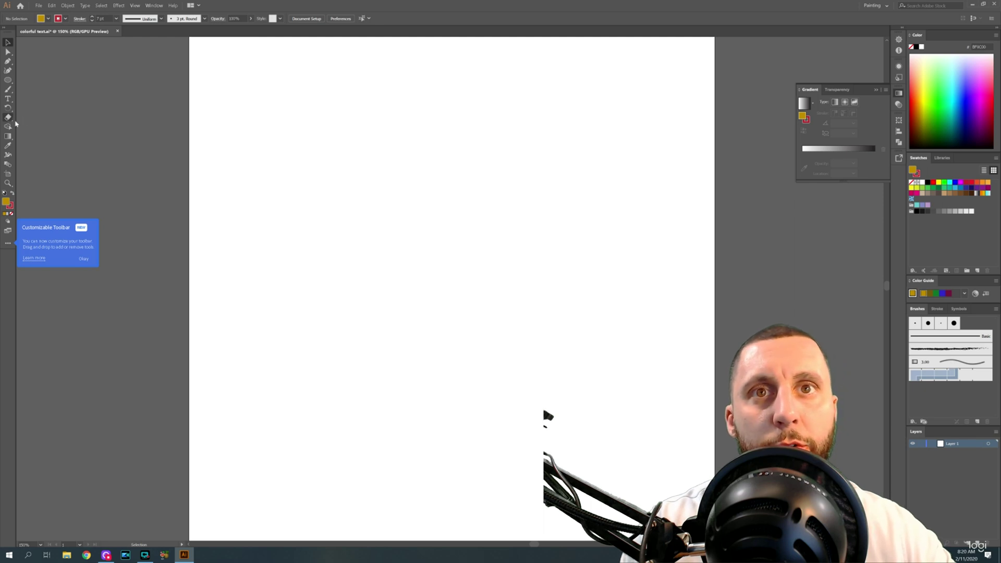
Dismiss the toolbar tip and draw a small circle near the top left of the page.
{"action": "left_click", "coordinate": [85, 260]}
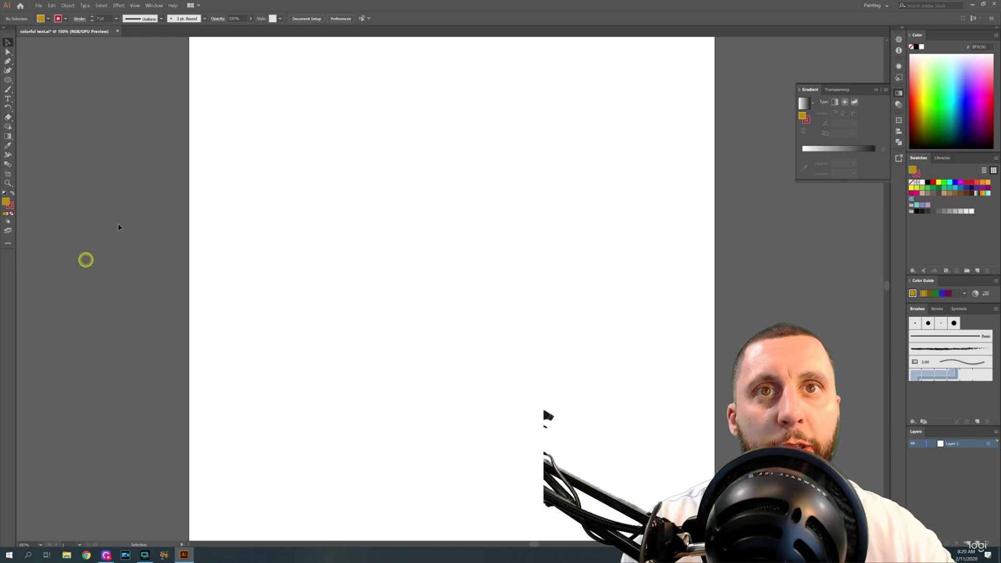
{"action": "left_click", "coordinate": [8, 79]}
{"action": "left_click_drag", "start_coordinate": [308, 117], "coordinate": [380, 189]}
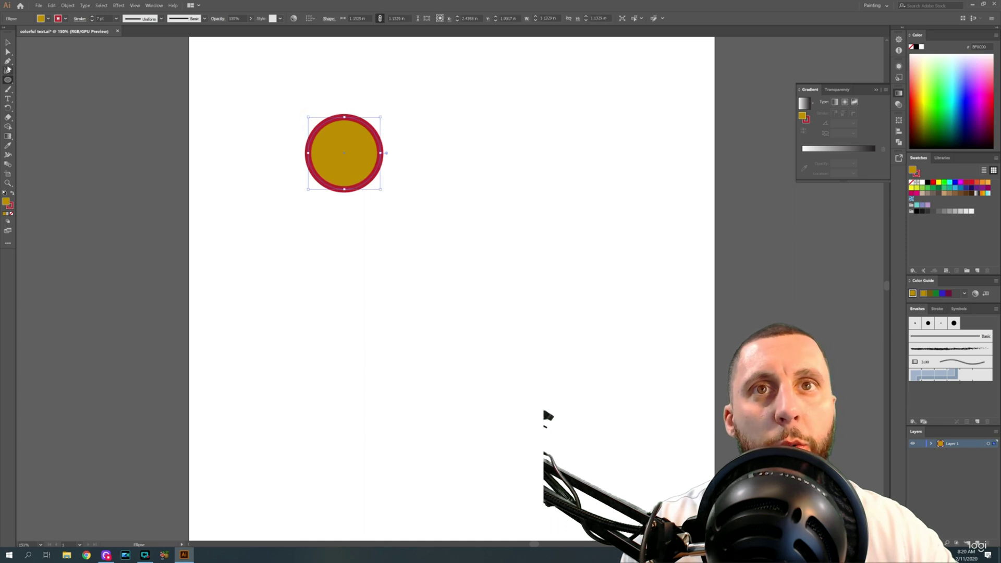
Draw three overlapping squares: one over the circle's right side, a larger lower-left one, and a smaller one inside it.
{"action": "left_click_drag", "start_coordinate": [8, 82], "coordinate": [36, 76]}
{"action": "left_click_drag", "start_coordinate": [324, 88], "coordinate": [448, 183]}
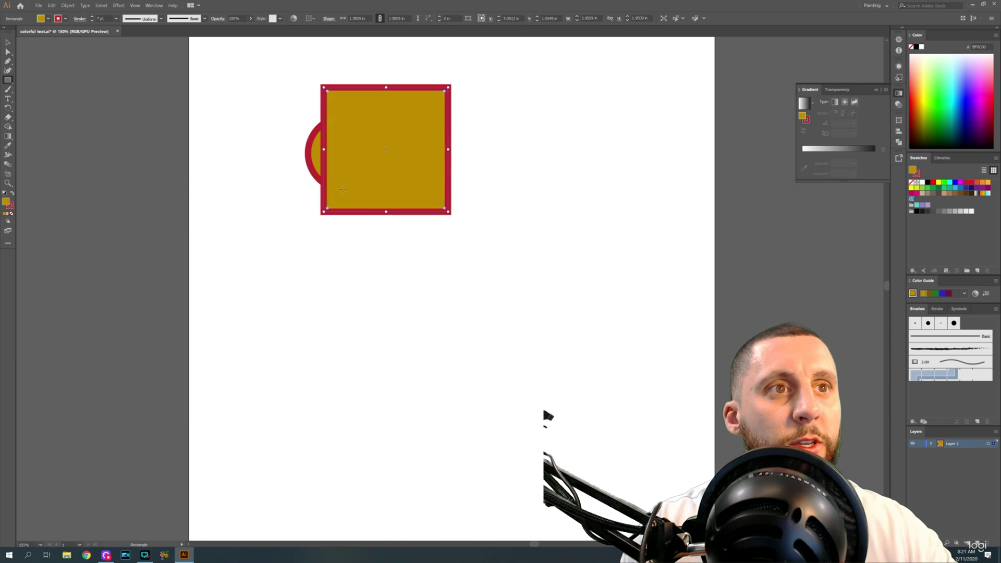
{"action": "left_click_drag", "start_coordinate": [197, 179], "coordinate": [365, 290]}
{"action": "left_click_drag", "start_coordinate": [219, 149], "coordinate": [341, 269]}
{"action": "left_click", "coordinate": [8, 42]}
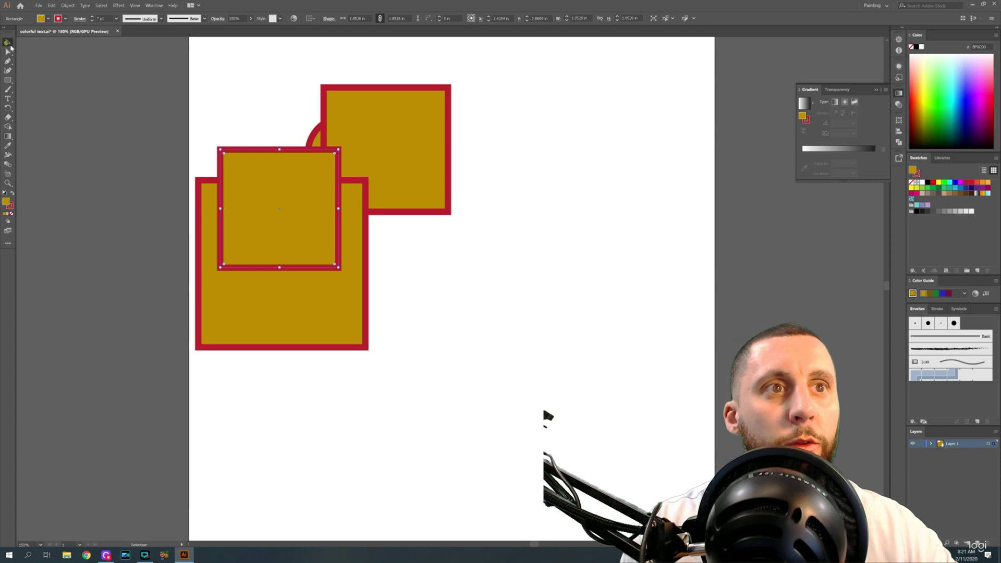
Expand the layer and toggle each shape's visibility to identify the circle and squares.
{"action": "left_click", "coordinate": [932, 444]}
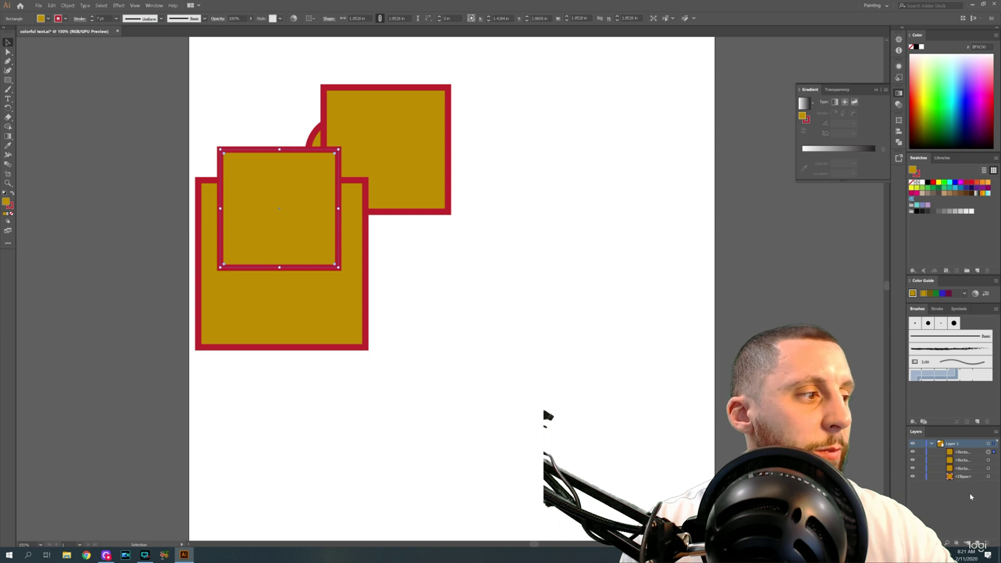
{"action": "left_click", "coordinate": [912, 477]}
{"action": "left_click", "coordinate": [913, 477]}
{"action": "left_click", "coordinate": [912, 467]}
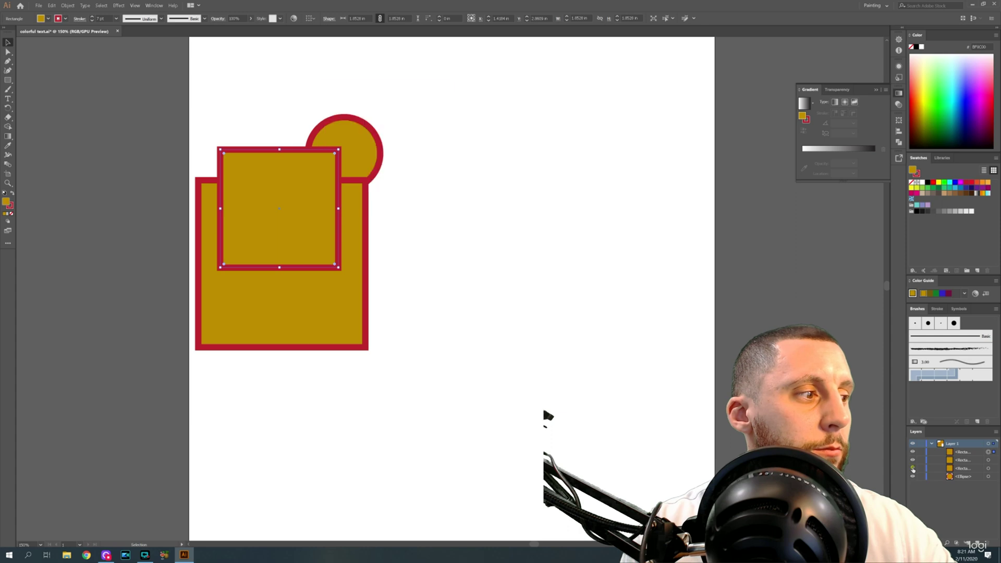
{"action": "left_click", "coordinate": [913, 468]}
{"action": "left_click", "coordinate": [913, 460]}
{"action": "left_click", "coordinate": [912, 460]}
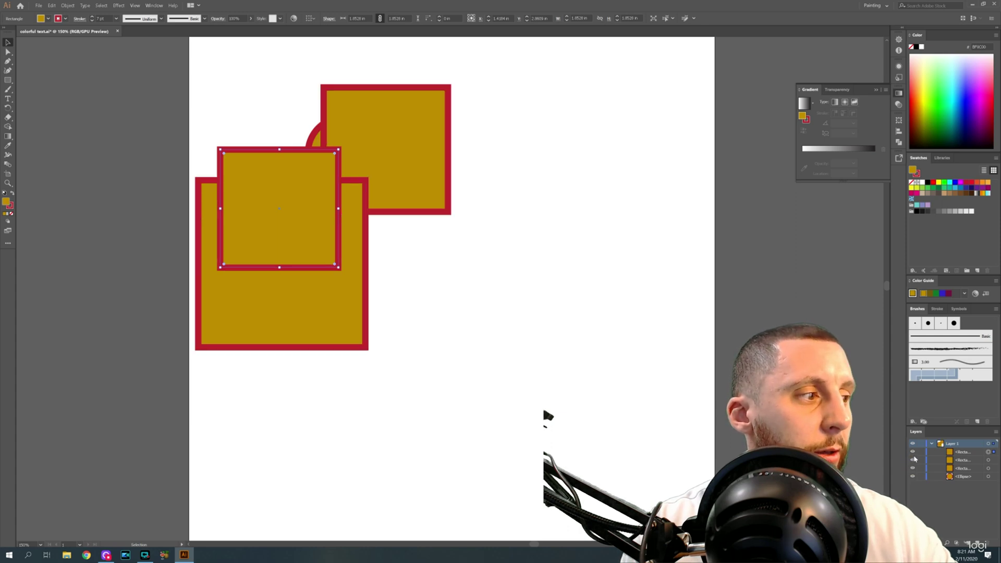
Move the circle above the squares in the Layers panel and delete the inner square.
{"action": "double_click", "coordinate": [966, 477]}
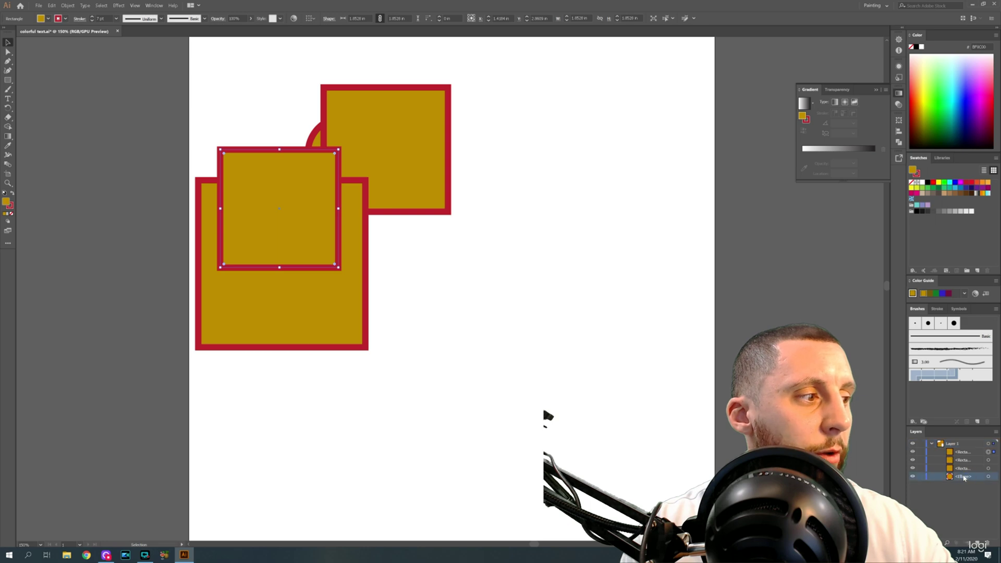
{"action": "left_click_drag", "start_coordinate": [963, 478], "coordinate": [960, 450]}
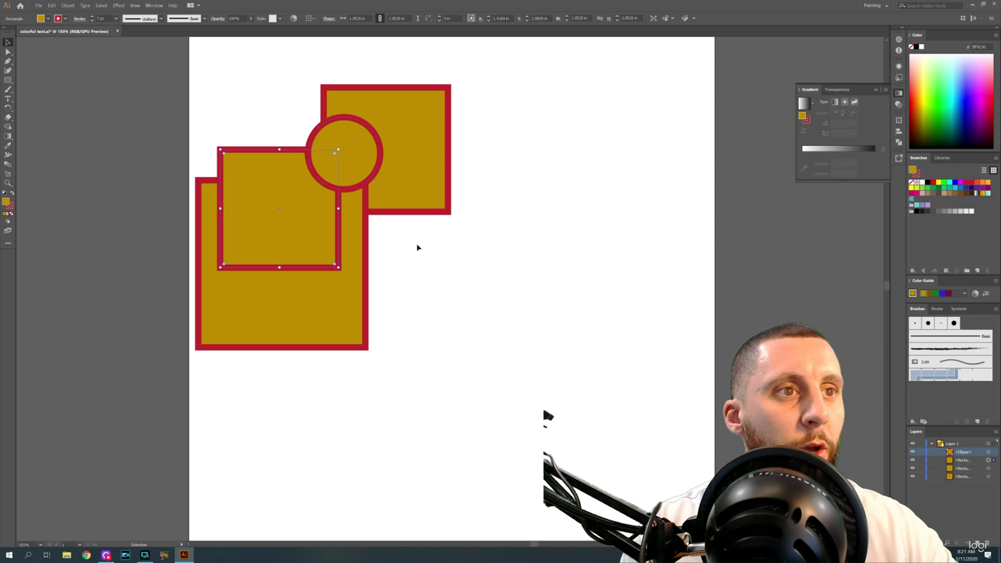
{"action": "left_click", "coordinate": [968, 462]}
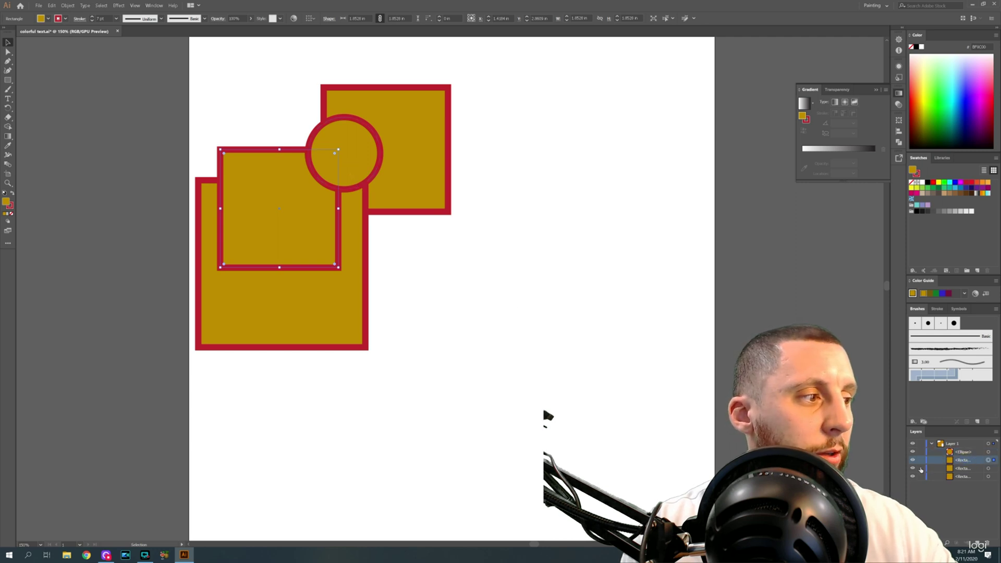
{"action": "left_click", "coordinate": [987, 543]}
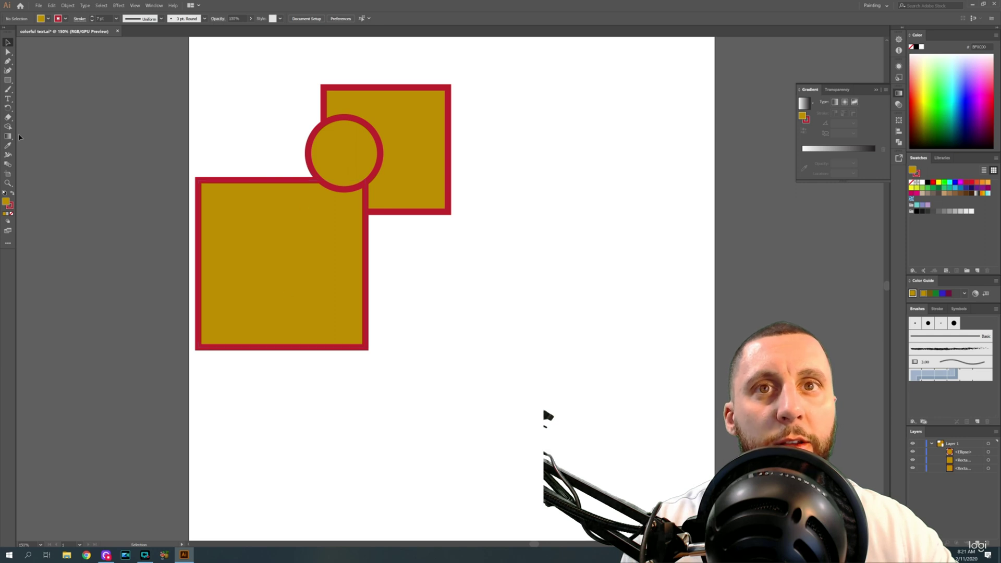
{"action": "left_click", "coordinate": [7, 116]}
{"action": "mouse_move", "coordinate": [226, 382]}
{"action": "left_mouse_down"}
{"action": "mouse_move", "coordinate": [278, 252]}
{"action": "mouse_move", "coordinate": [456, 122]}
{"action": "left_mouse_up"}
{"action": "key", "text": "v"}
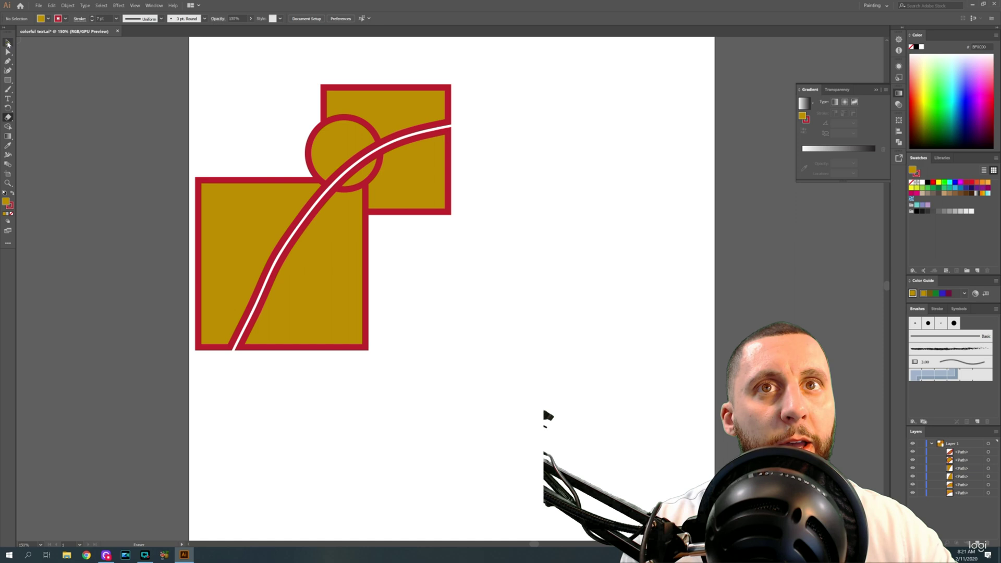
{"action": "double_click", "coordinate": [428, 188]}
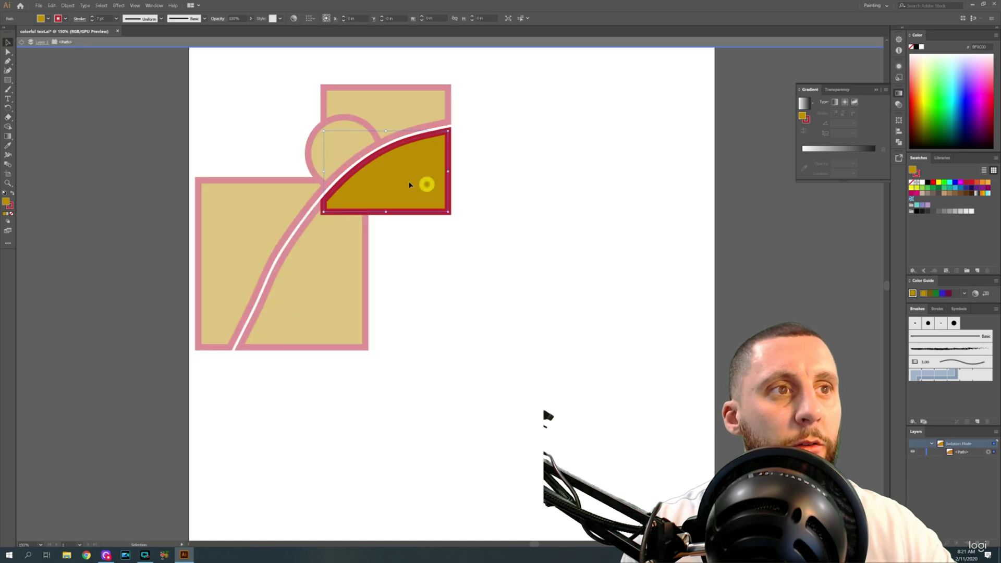
{"action": "left_click_drag", "start_coordinate": [424, 185], "coordinate": [551, 260]}
{"action": "left_click", "coordinate": [7, 117]}
{"action": "left_click_drag", "start_coordinate": [484, 172], "coordinate": [590, 358]}
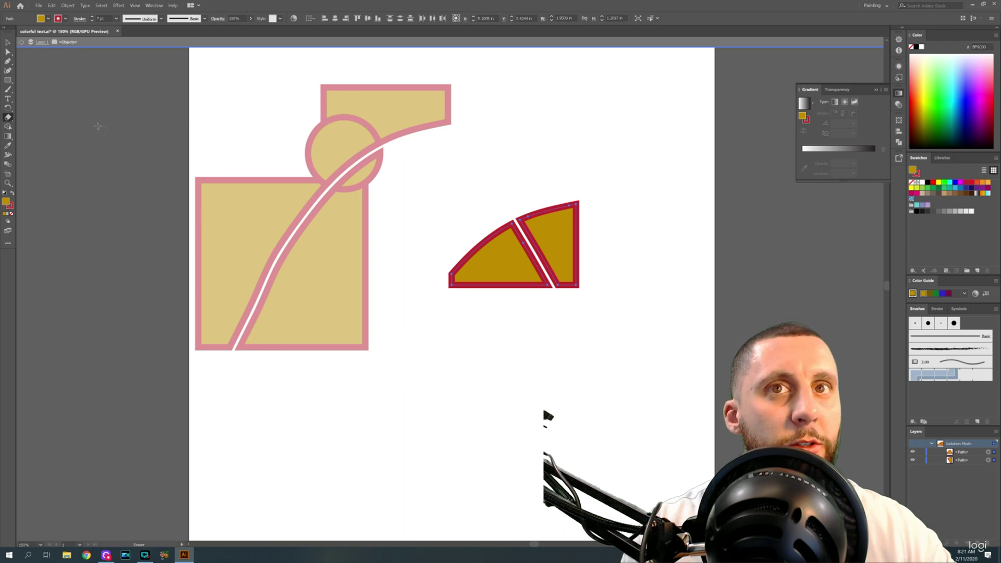
{"action": "left_click", "coordinate": [8, 41]}
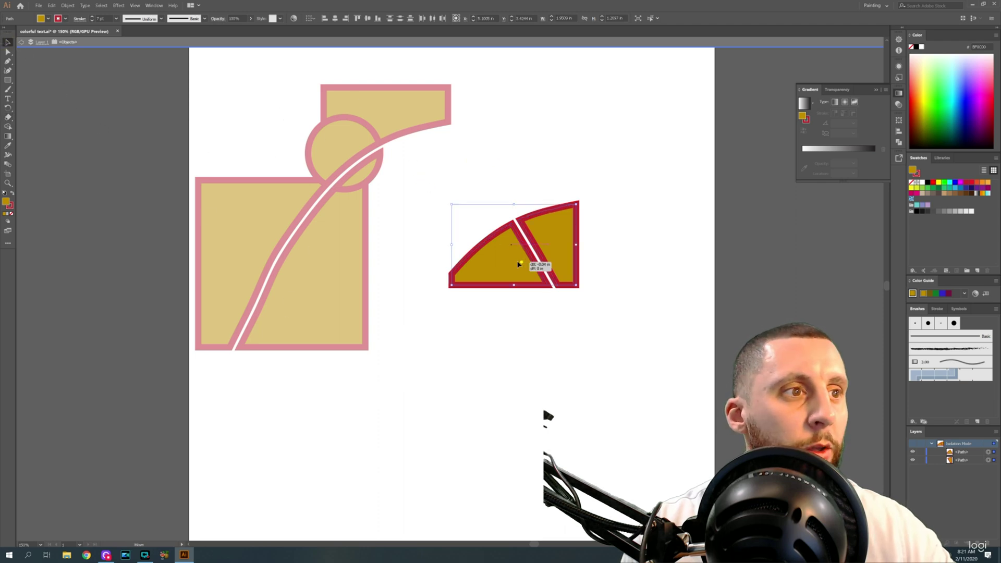
{"action": "left_click_drag", "start_coordinate": [524, 263], "coordinate": [452, 259]}
{"action": "left_click_drag", "start_coordinate": [511, 66], "coordinate": [325, 290]}
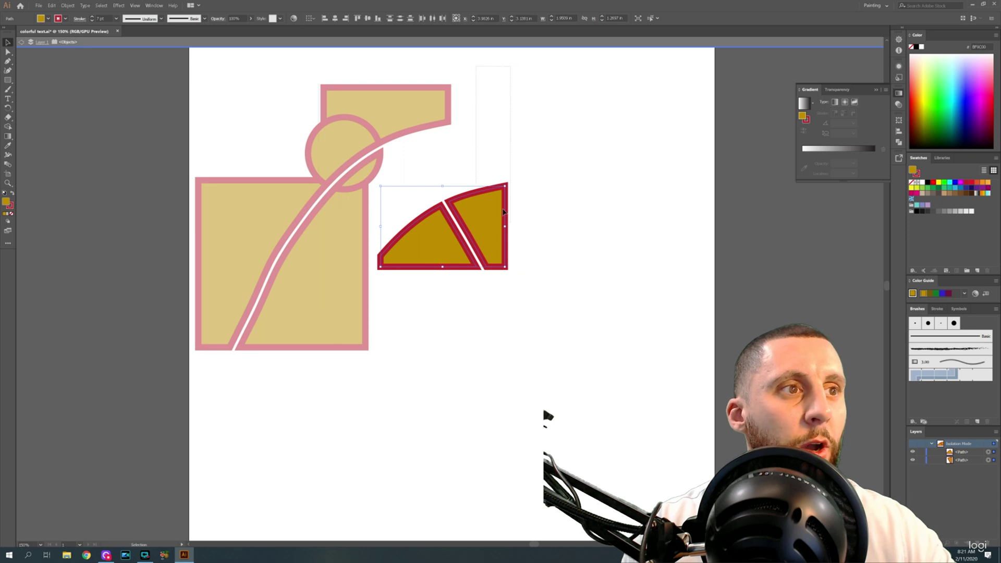
{"action": "key", "text": "a"}
{"action": "key", "text": "ctrl+z"}
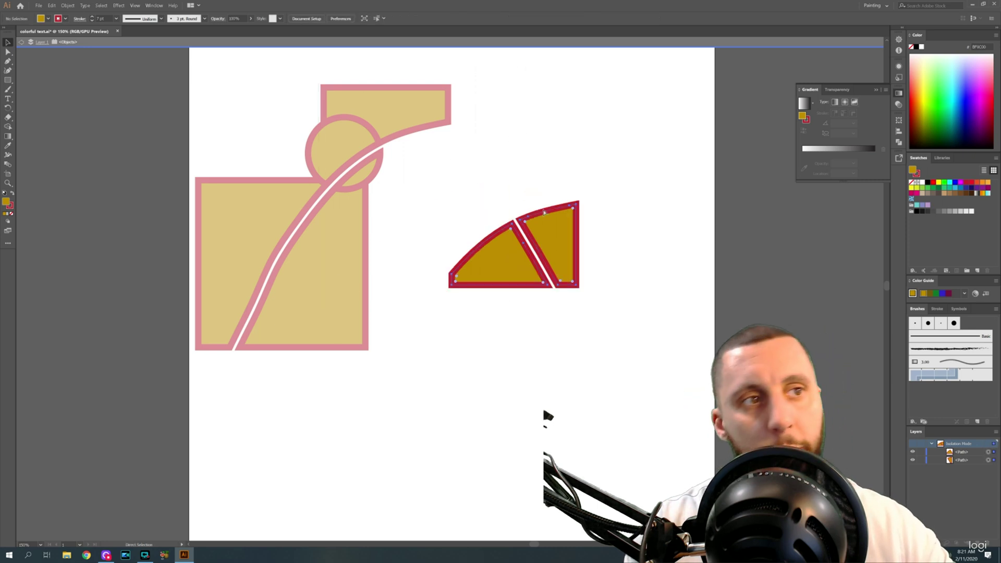
{"action": "key", "text": "ctrl+z"}
{"action": "key", "text": "ctrl+z"}
{"action": "key", "text": "ctrl+z"}
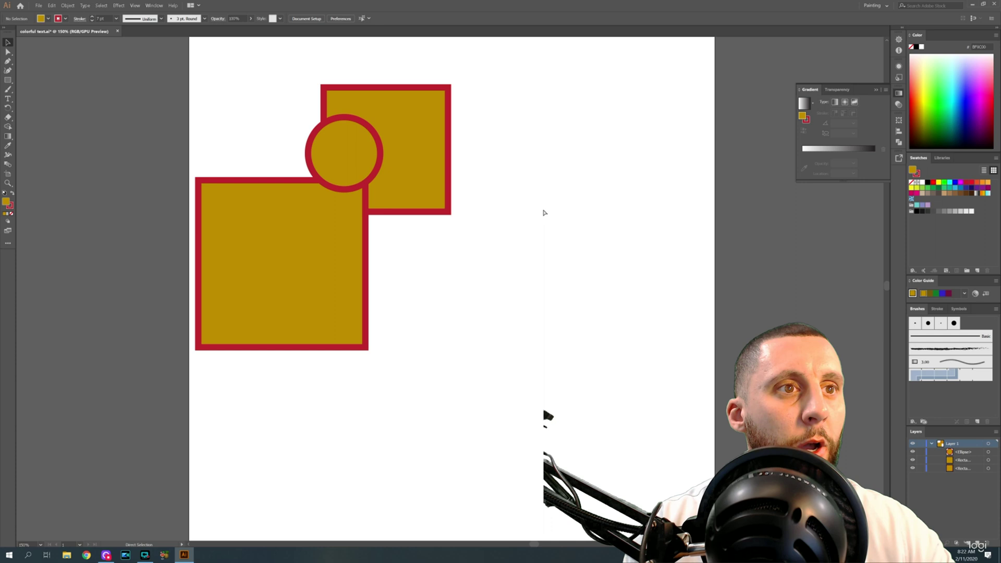
Send the lower gold square to the back with Arrange > Send to Back.
{"action": "left_click", "coordinate": [305, 265]}
{"action": "right_click", "coordinate": [321, 259]}
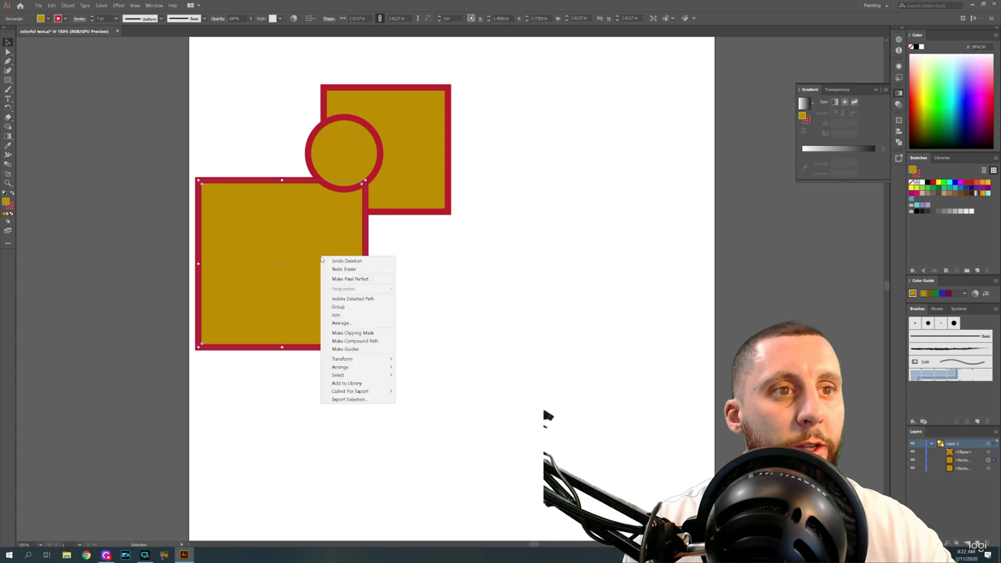
{"action": "mouse_move", "coordinate": [376, 367]}
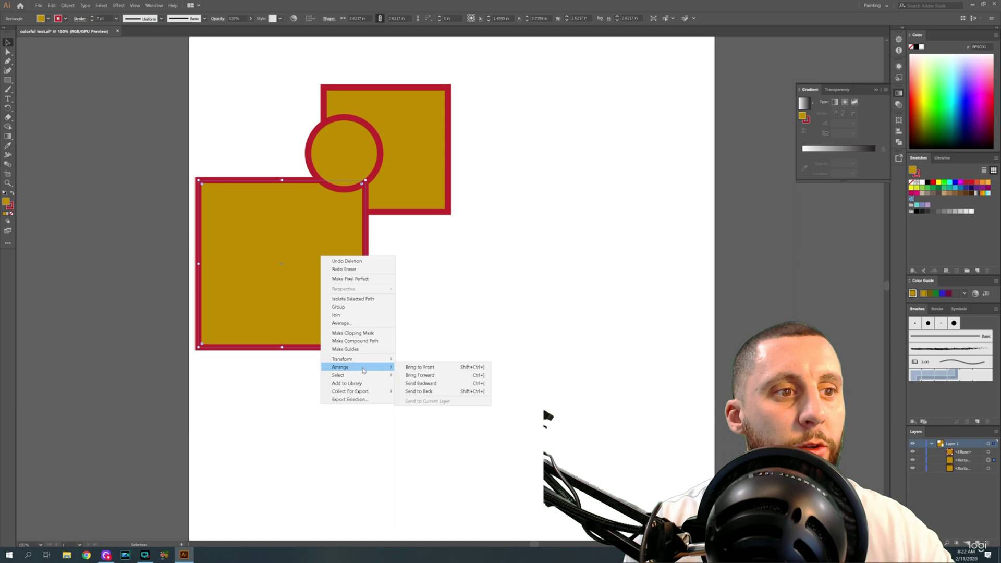
{"action": "left_click", "coordinate": [423, 391]}
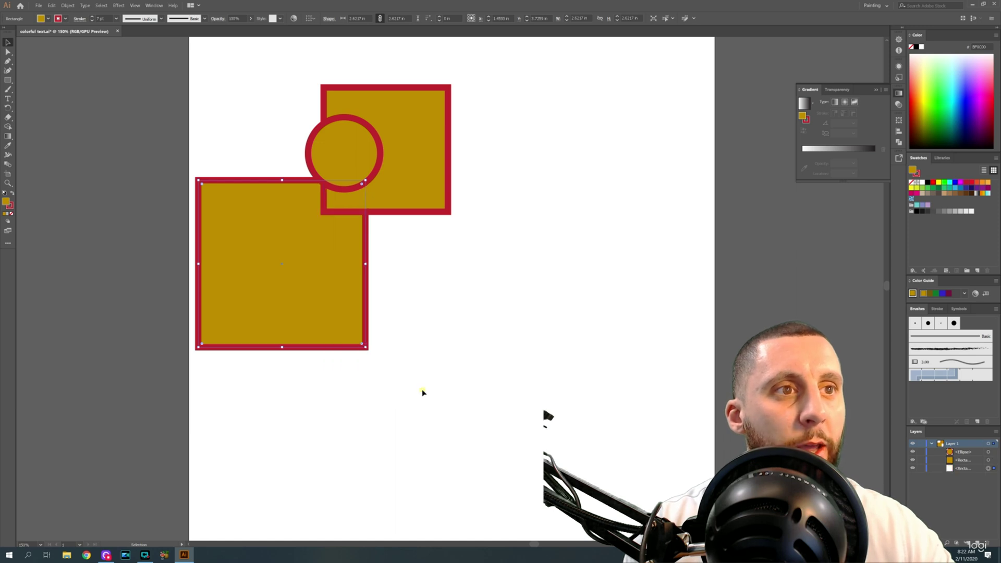
Bring the upper square to the front over the circle, then select all three shapes.
{"action": "right_click", "coordinate": [420, 214]}
{"action": "mouse_move", "coordinate": [448, 289]}
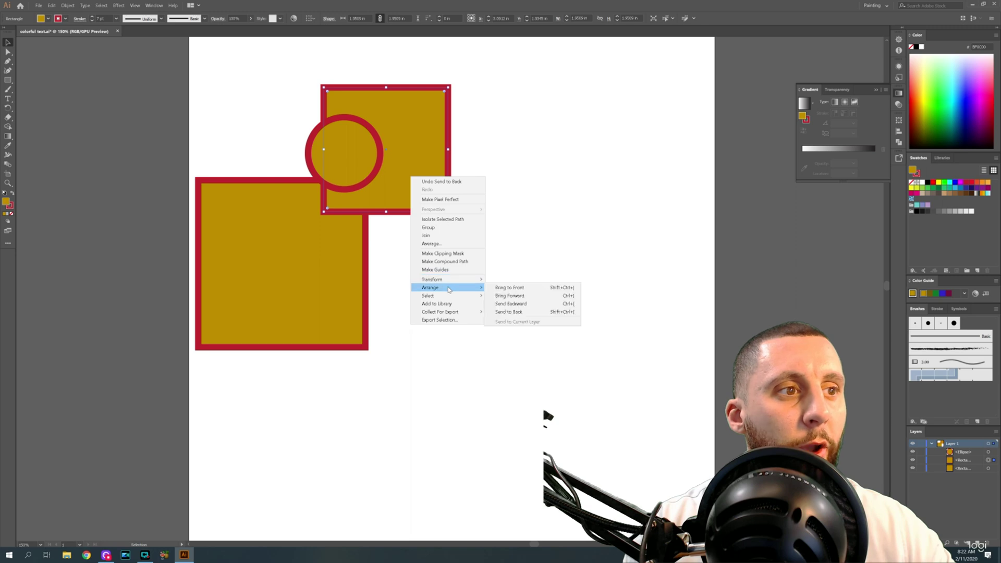
{"action": "left_click", "coordinate": [500, 289]}
{"action": "left_click_drag", "start_coordinate": [503, 388], "coordinate": [243, 90]}
Delete the shapes, then paint a wavy red stroke and a rough charcoal-brush stroke below it.
{"action": "key", "text": "Delete"}
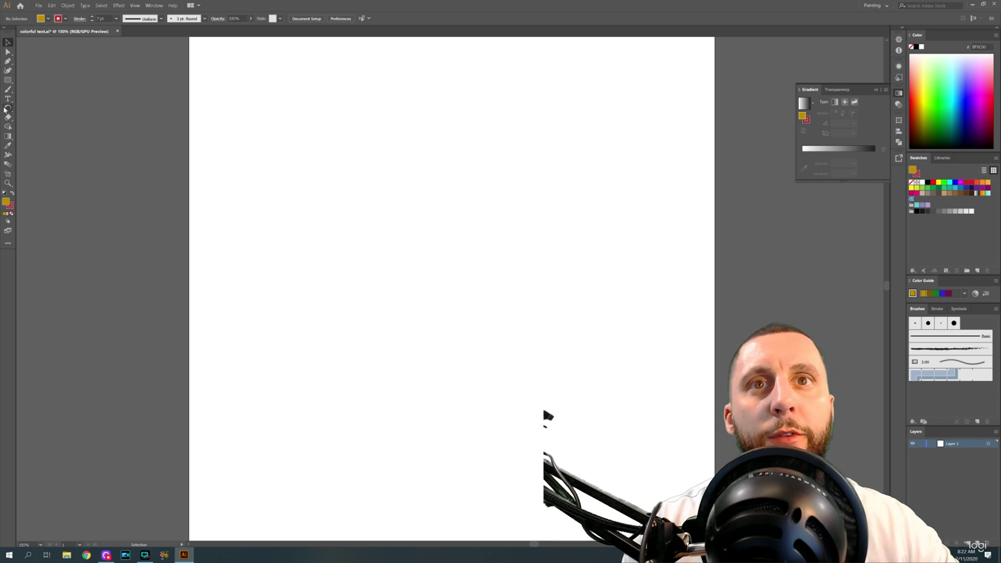
{"action": "left_click", "coordinate": [8, 90]}
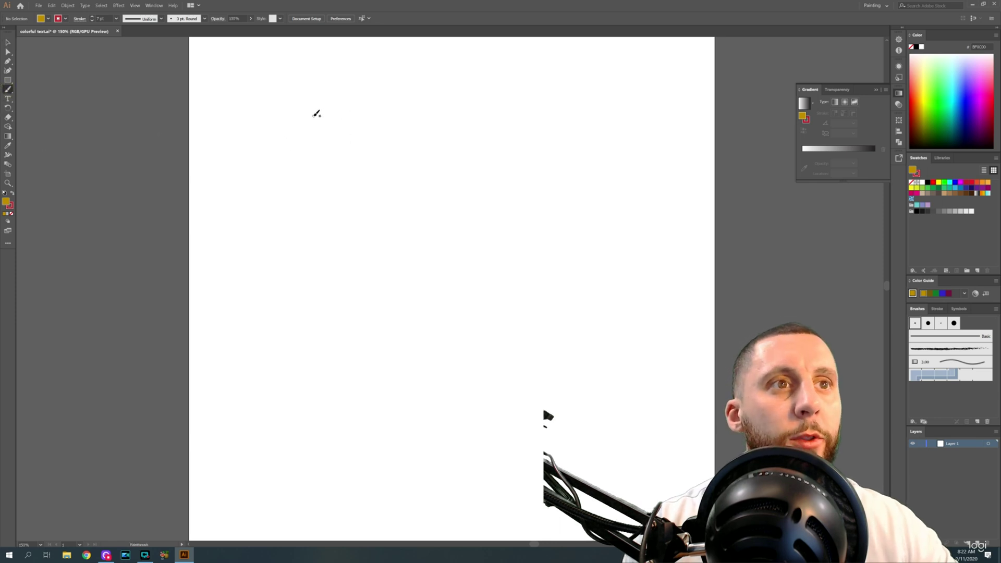
{"action": "mouse_move", "coordinate": [302, 123]}
{"action": "left_mouse_down"}
{"action": "mouse_move", "coordinate": [339, 175]}
{"action": "mouse_move", "coordinate": [397, 107]}
{"action": "mouse_move", "coordinate": [489, 224]}
{"action": "mouse_move", "coordinate": [546, 195]}
{"action": "left_mouse_up"}
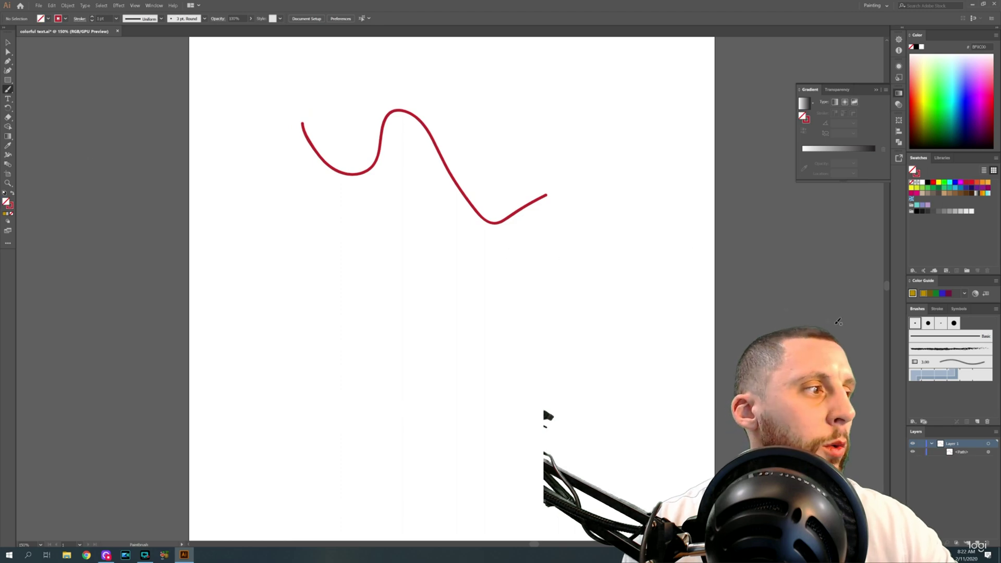
{"action": "left_click", "coordinate": [953, 352]}
{"action": "mouse_move", "coordinate": [356, 214]}
{"action": "left_mouse_down"}
{"action": "mouse_move", "coordinate": [473, 313]}
{"action": "mouse_move", "coordinate": [567, 336]}
{"action": "left_mouse_up"}
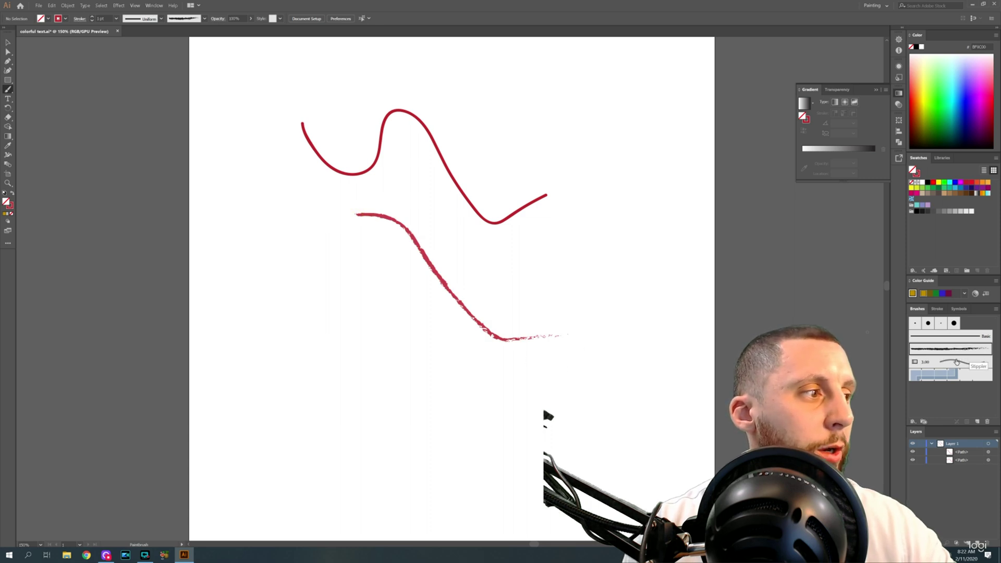
Load the Arrows_Special library and paint two red arrow strokes with its first arrow brush.
{"action": "left_click", "coordinate": [912, 422]}
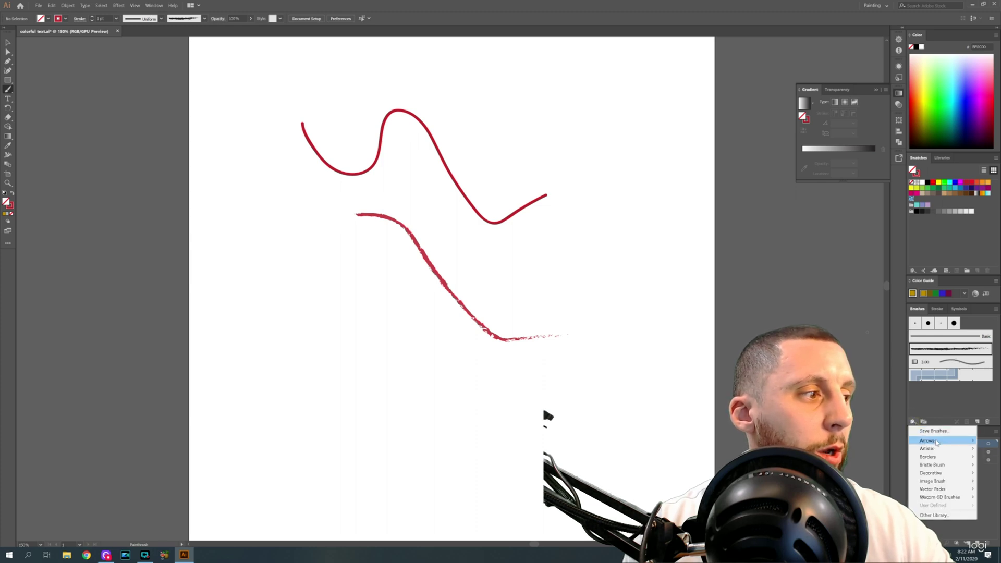
{"action": "mouse_move", "coordinate": [939, 443]}
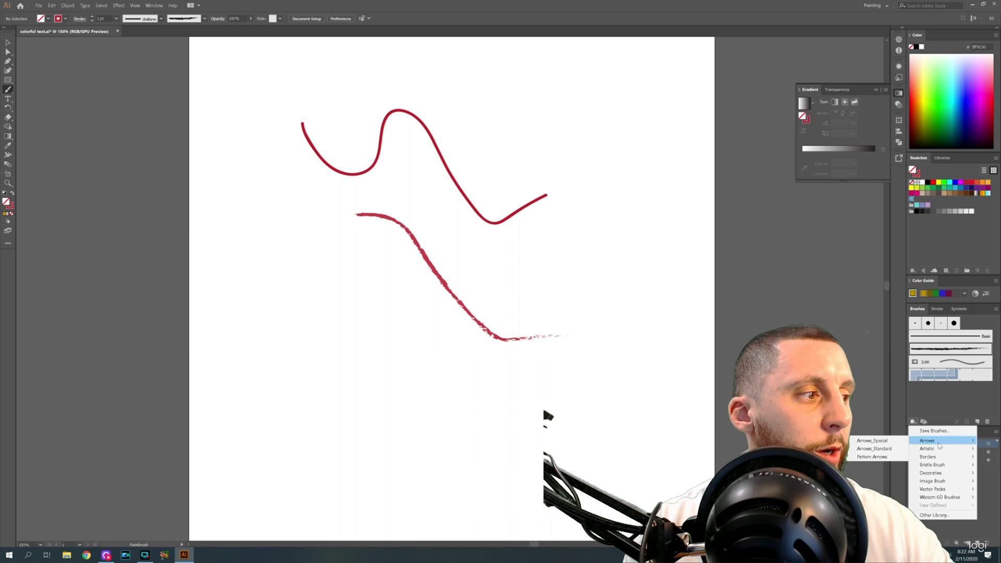
{"action": "left_click", "coordinate": [882, 442]}
{"action": "left_click", "coordinate": [501, 283]}
{"action": "left_click_drag", "start_coordinate": [290, 289], "coordinate": [464, 382]}
{"action": "left_click_drag", "start_coordinate": [400, 419], "coordinate": [612, 258]}
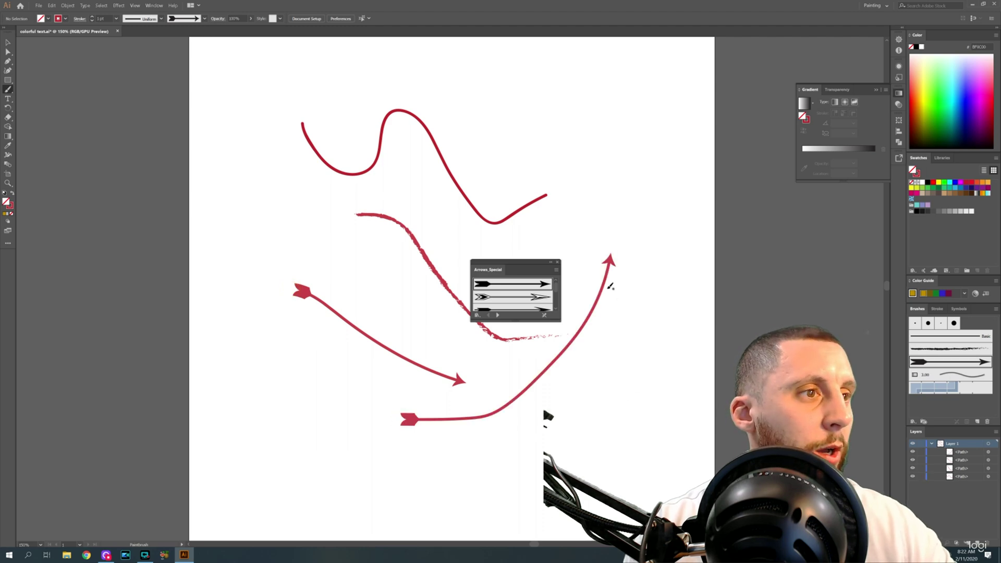
{"action": "left_click", "coordinate": [557, 262]}
{"action": "left_click", "coordinate": [913, 421]}
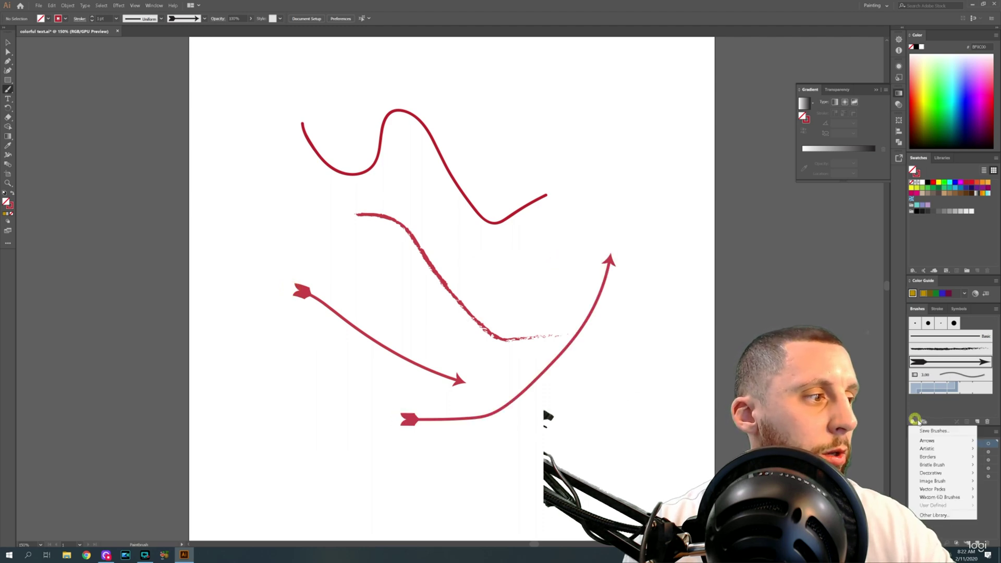
Load the Artistic_Paintbrush library and paint a thick red stroke at the top right.
{"action": "mouse_move", "coordinate": [936, 451]}
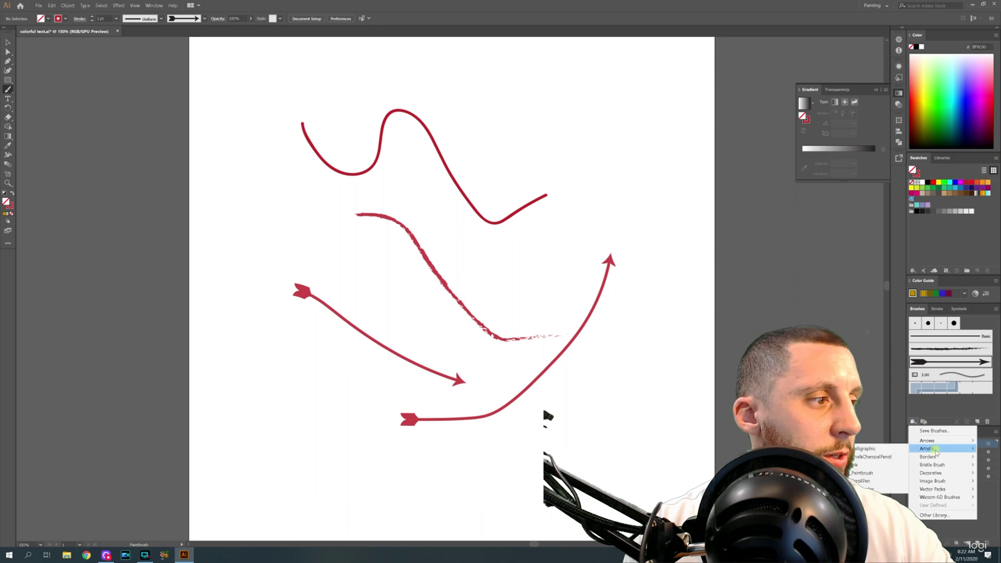
{"action": "left_click", "coordinate": [867, 473]}
{"action": "scroll", "coordinate": [512, 301], "scroll_direction": "down", "scroll_amount": 4}
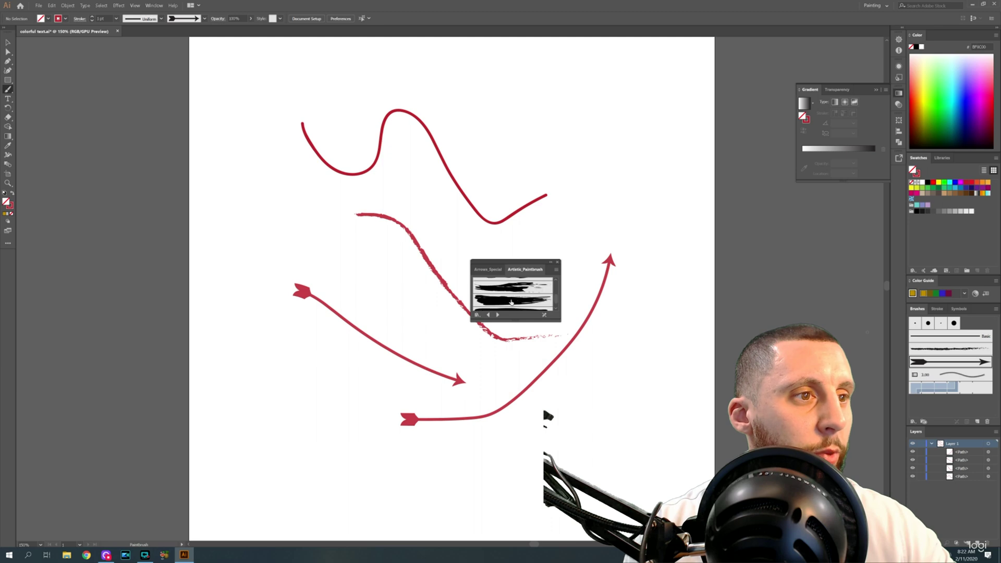
{"action": "left_click", "coordinate": [512, 300]}
{"action": "left_click_drag", "start_coordinate": [514, 125], "coordinate": [642, 187]}
Paint two more brush strokes down the right side and across the top, then select all strokes.
{"action": "left_click", "coordinate": [532, 291]}
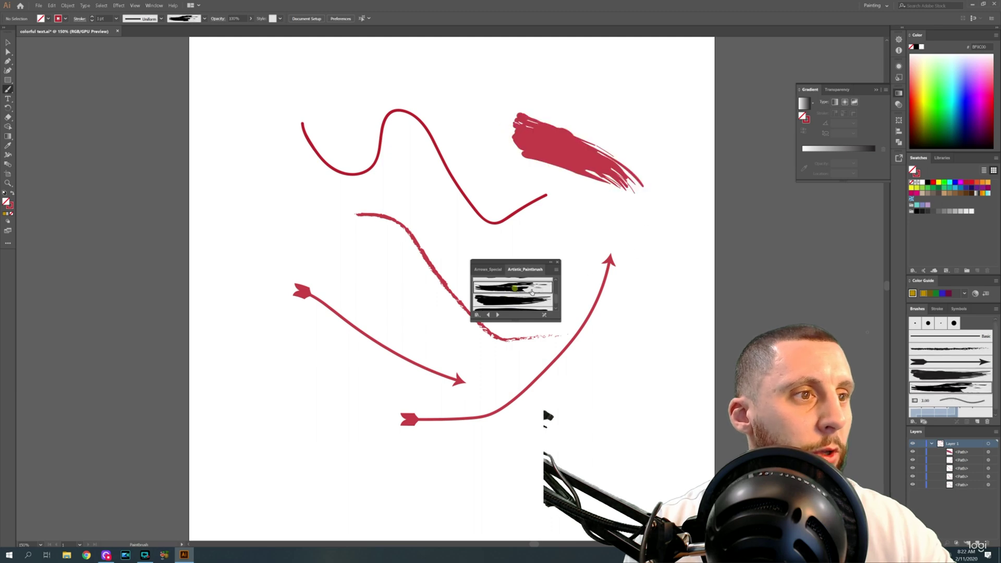
{"action": "left_click_drag", "start_coordinate": [616, 229], "coordinate": [666, 347]}
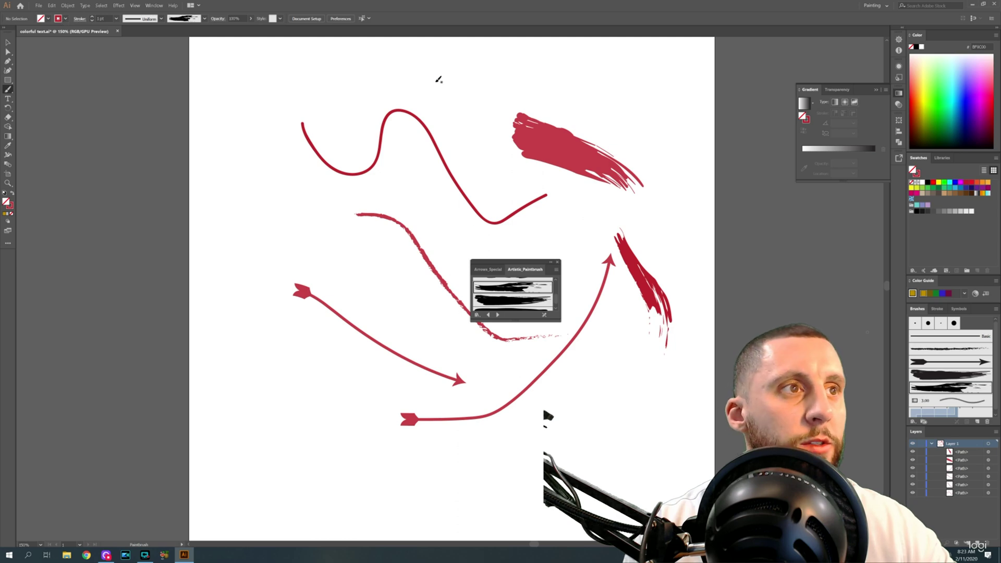
{"action": "left_click_drag", "start_coordinate": [438, 79], "coordinate": [541, 72]}
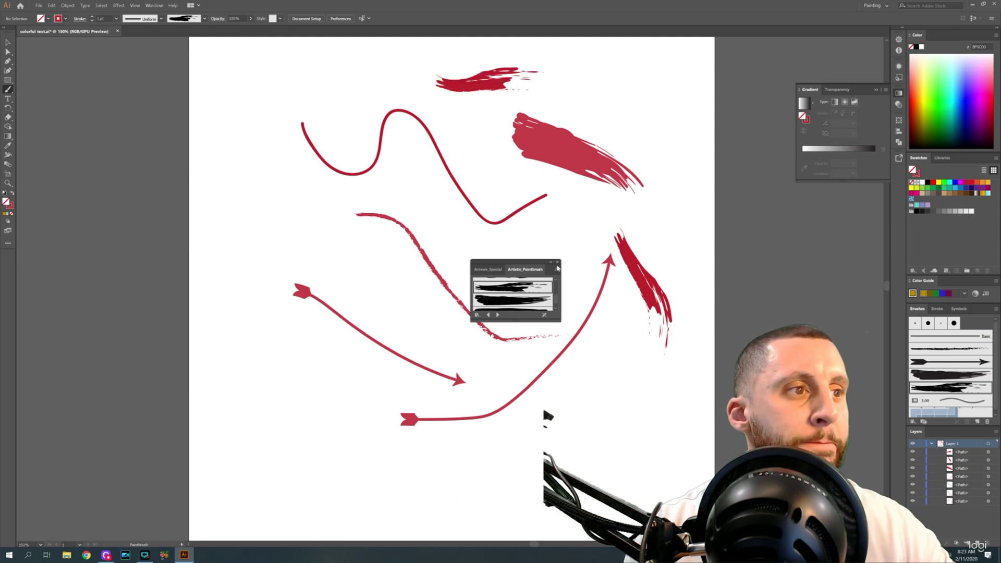
{"action": "left_click", "coordinate": [558, 263]}
{"action": "left_click", "coordinate": [8, 42]}
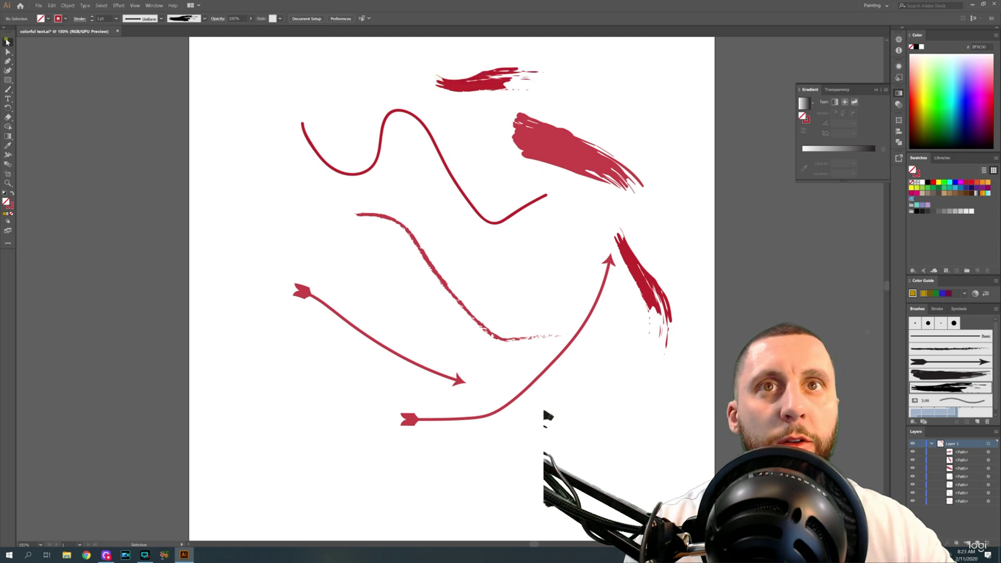
{"action": "mouse_move", "coordinate": [200, 43]}
{"action": "left_mouse_down"}
{"action": "mouse_move", "coordinate": [687, 434]}
{"action": "mouse_move", "coordinate": [686, 472]}
{"action": "left_mouse_up"}
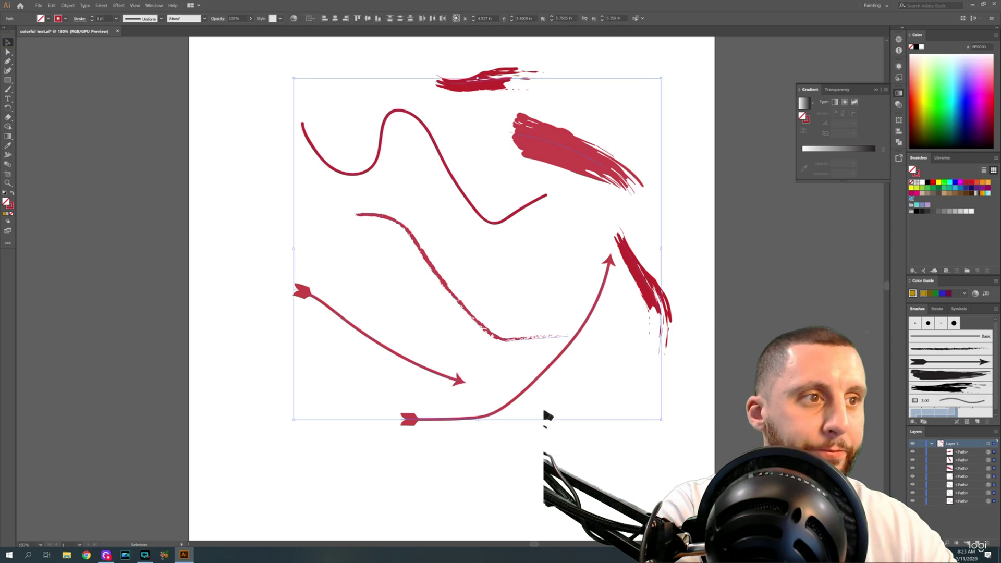
Delete the painted strokes and open colorful text.ai from the network drive's ADOBE ILLUSTRATOR folder.
{"action": "key", "text": "Delete"}
{"action": "left_click", "coordinate": [36, 6]}
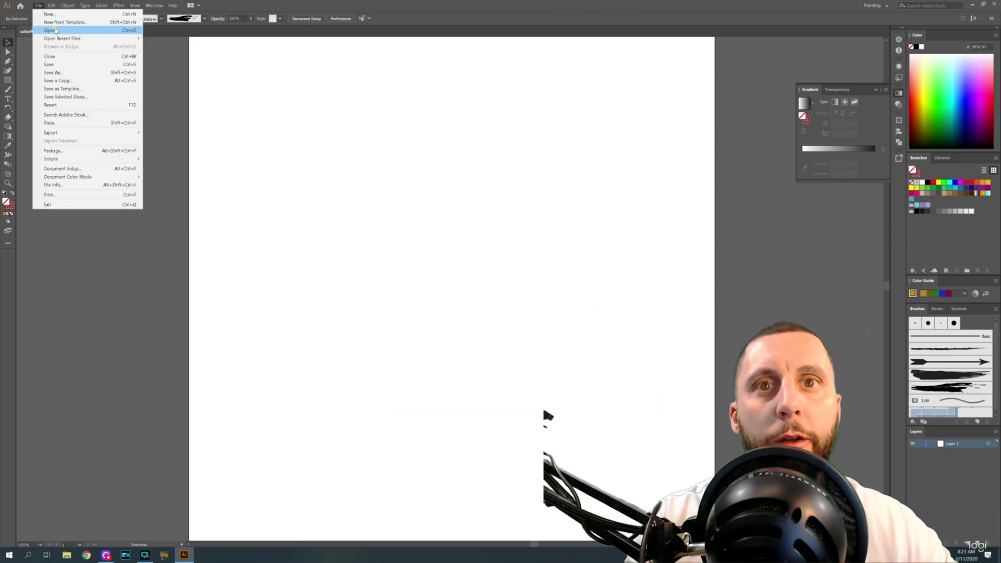
{"action": "left_click", "coordinate": [50, 30]}
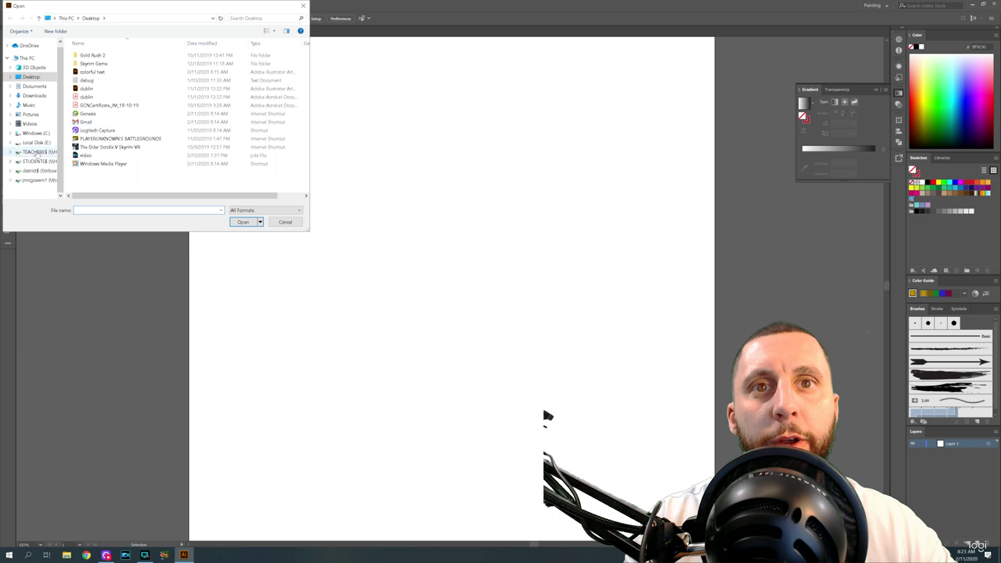
{"action": "left_click", "coordinate": [35, 180]}
{"action": "scroll", "coordinate": [102, 148], "scroll_direction": "down", "scroll_amount": 3}
{"action": "double_click", "coordinate": [97, 97]}
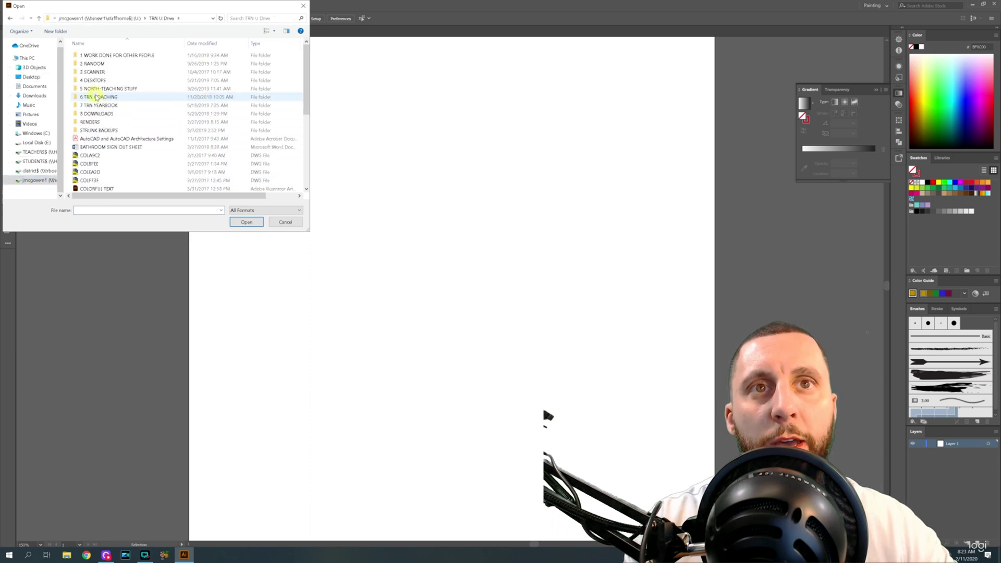
{"action": "double_click", "coordinate": [104, 91]}
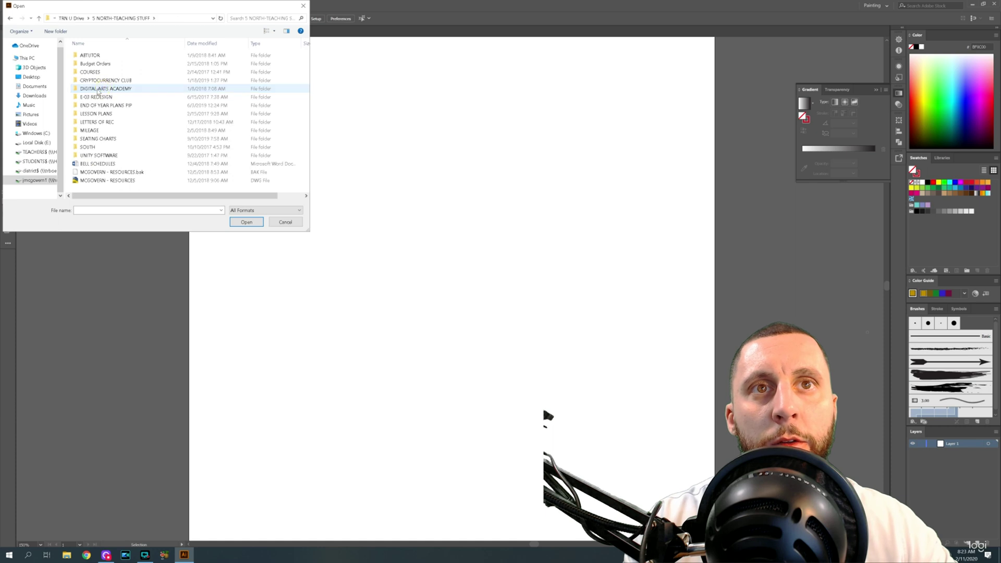
{"action": "double_click", "coordinate": [99, 72]}
{"action": "double_click", "coordinate": [106, 88]}
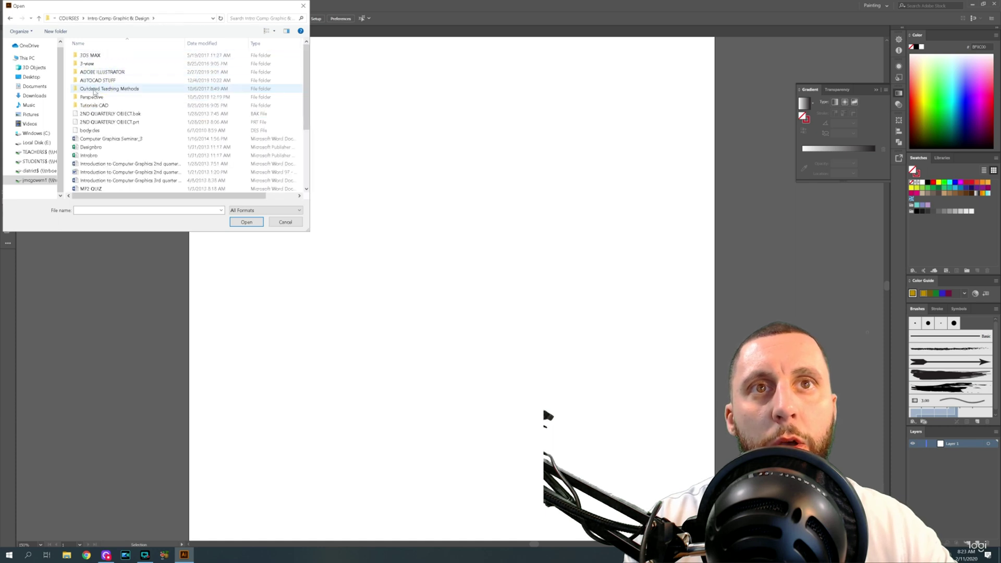
{"action": "double_click", "coordinate": [99, 72]}
{"action": "double_click", "coordinate": [100, 55]}
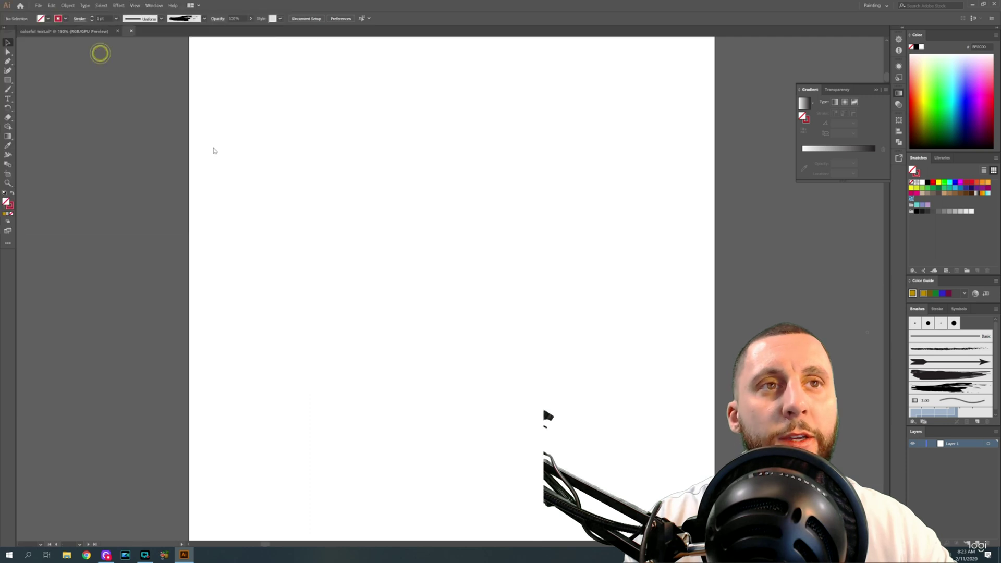
{"action": "scroll", "coordinate": [168, 171], "scroll_direction": "up", "scroll_amount": 5}
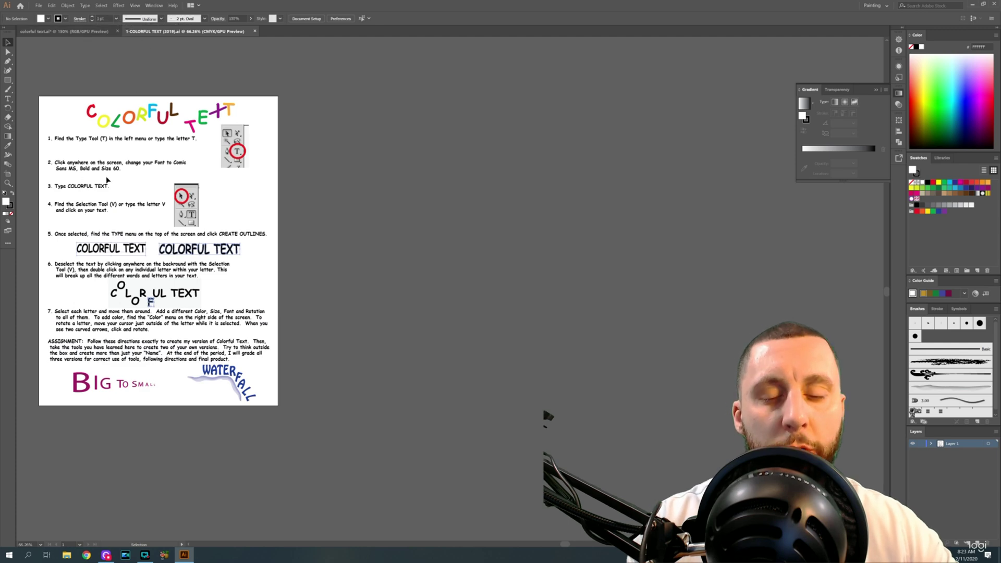
Scroll around the assignment sheet to read it, then return to the blank colorful text document.
{"action": "scroll", "coordinate": [99, 182], "scroll_direction": "up", "scroll_amount": 1}
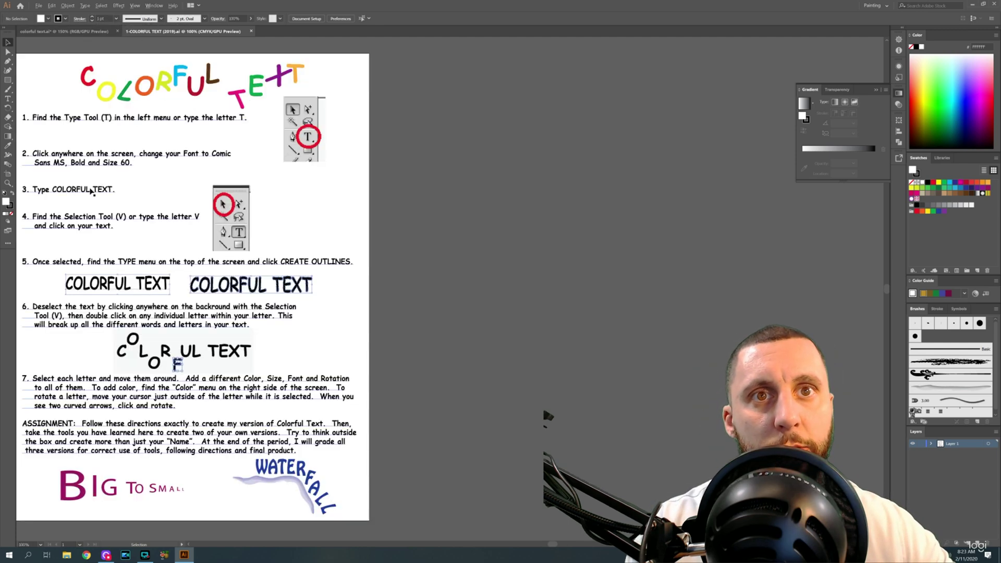
{"action": "scroll", "coordinate": [98, 186], "scroll_direction": "left", "scroll_amount": 4}
{"action": "scroll", "coordinate": [97, 188], "scroll_direction": "left", "scroll_amount": 4}
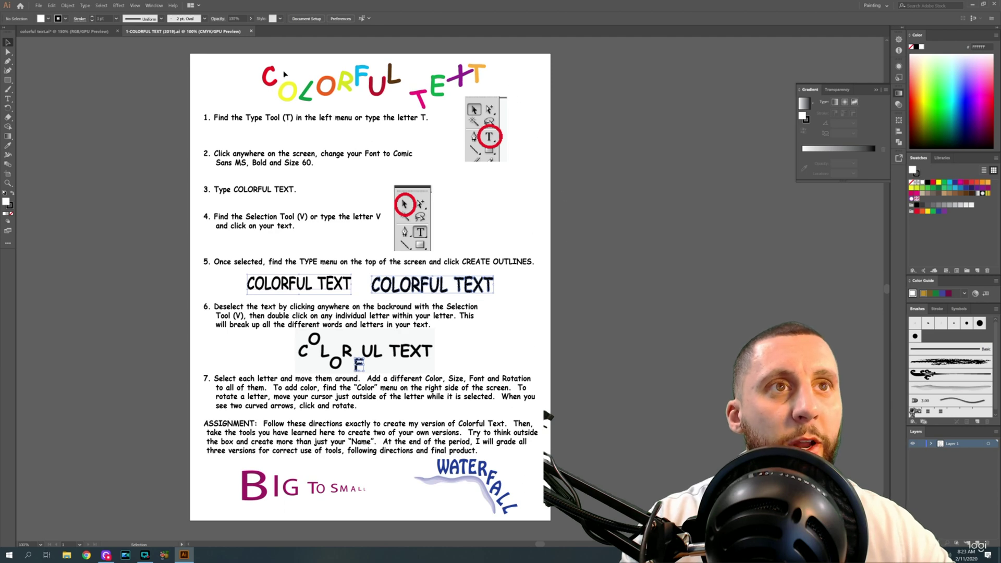
{"action": "left_click", "coordinate": [92, 33]}
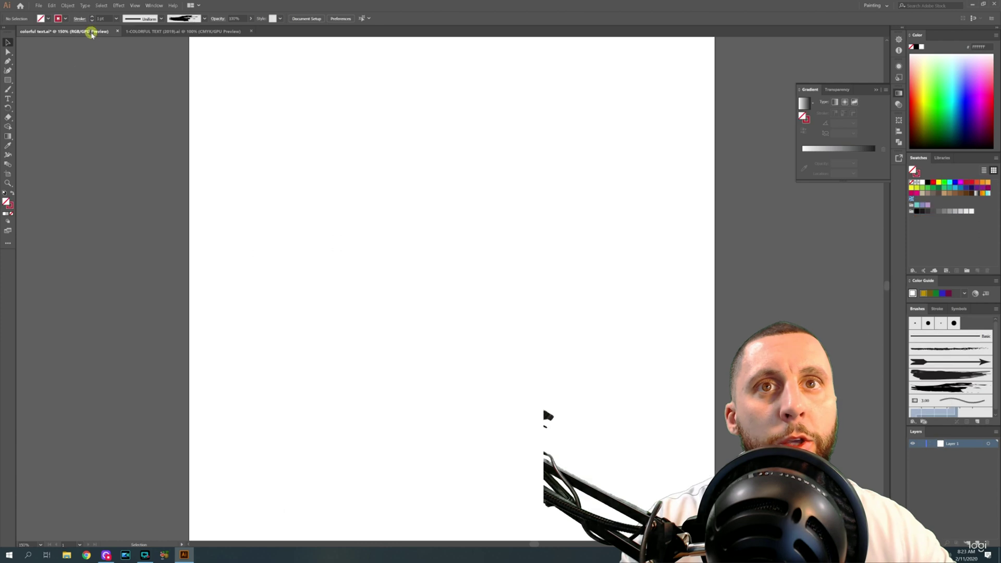
Create a test area-type box with placeholder text, then delete it.
{"action": "left_click", "coordinate": [7, 99]}
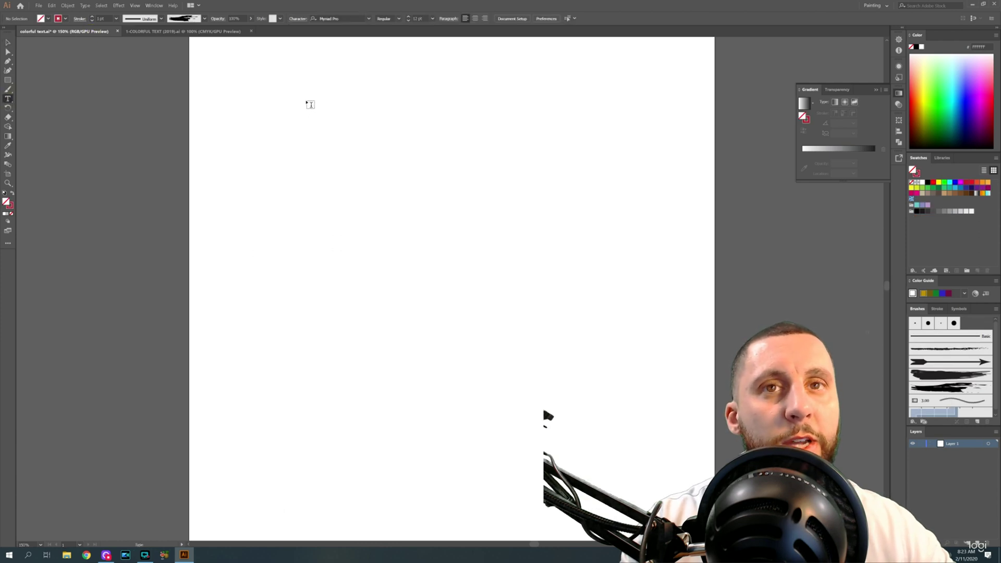
{"action": "left_click_drag", "start_coordinate": [303, 93], "coordinate": [515, 200]}
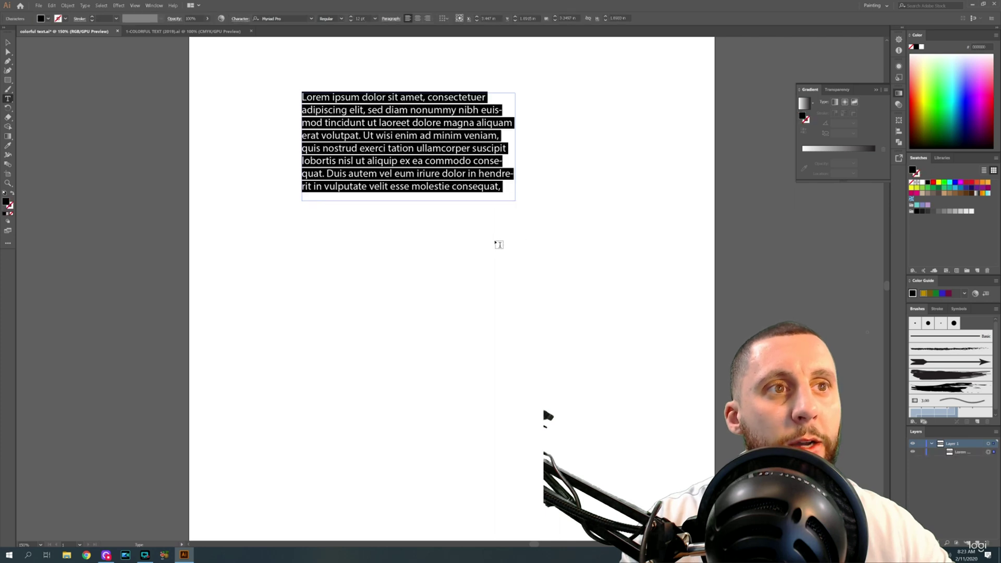
{"action": "type", "text": "sdfasdfasdfasdf"}
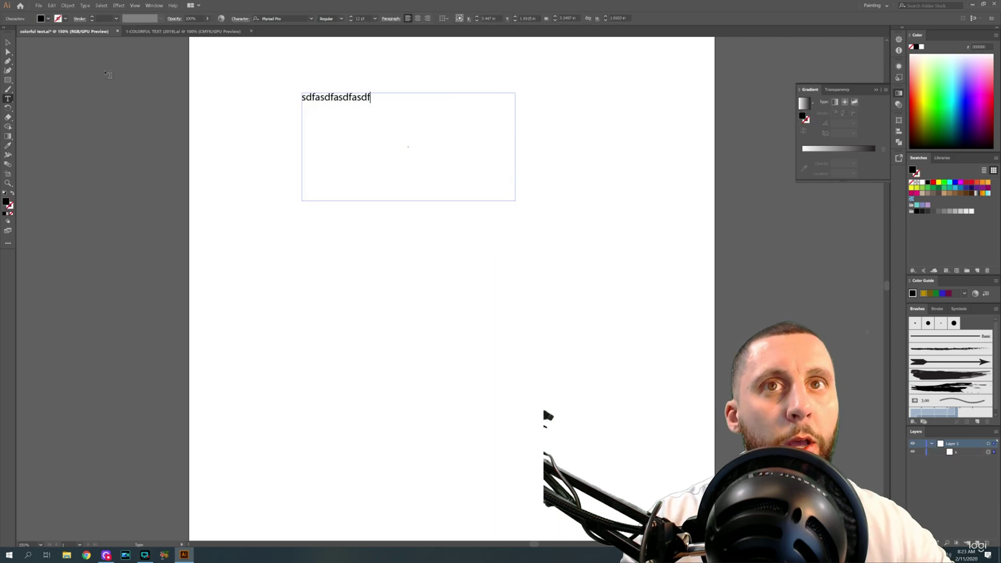
{"action": "key", "text": "Escape"}
{"action": "left_click", "coordinate": [255, 74]}
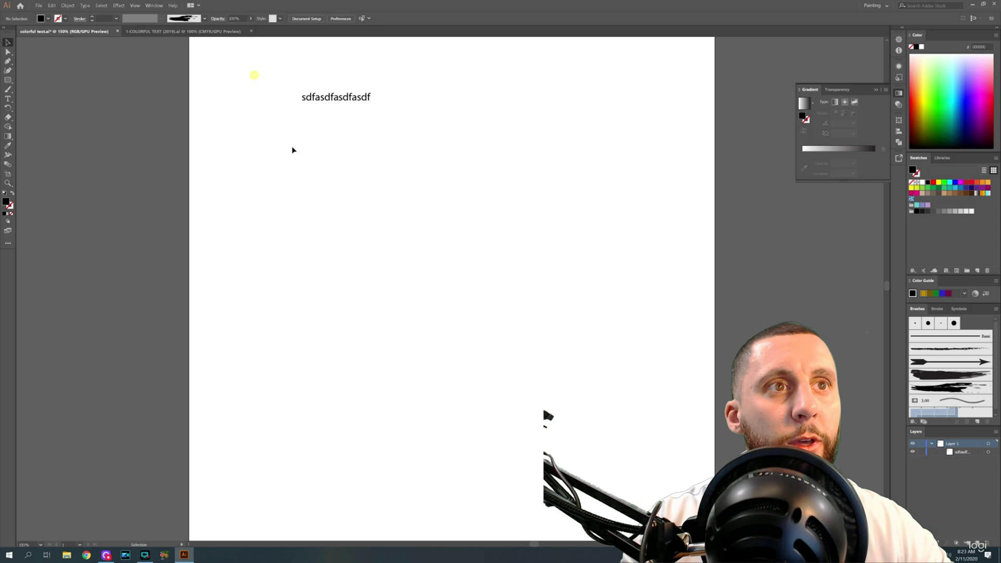
{"action": "left_click", "coordinate": [333, 98]}
{"action": "left_click_drag", "start_coordinate": [516, 93], "coordinate": [424, 111]}
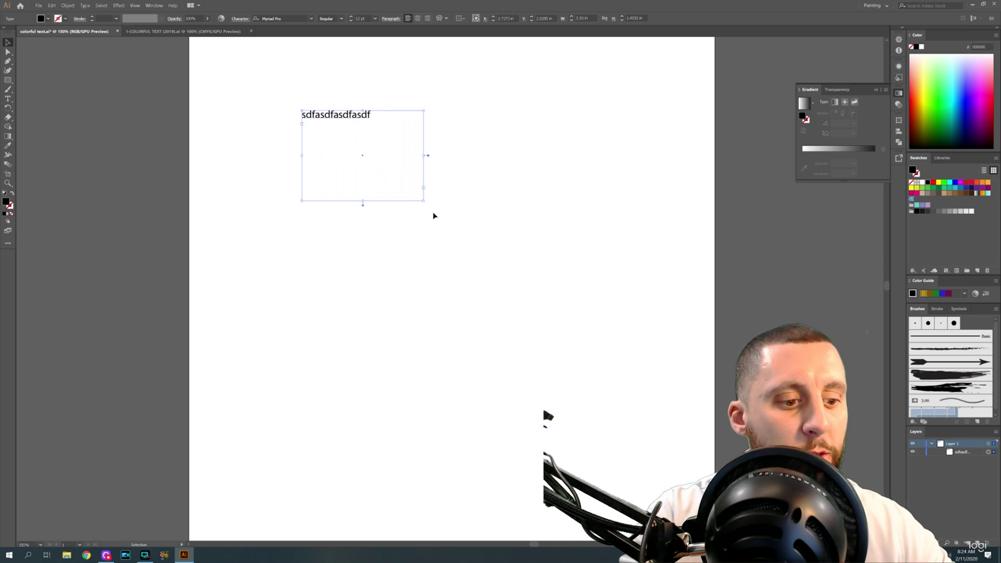
{"action": "key", "text": "Delete"}
Type COLORFUL TEXT as point text near the top left of the artboard and select it.
{"action": "left_click", "coordinate": [8, 99]}
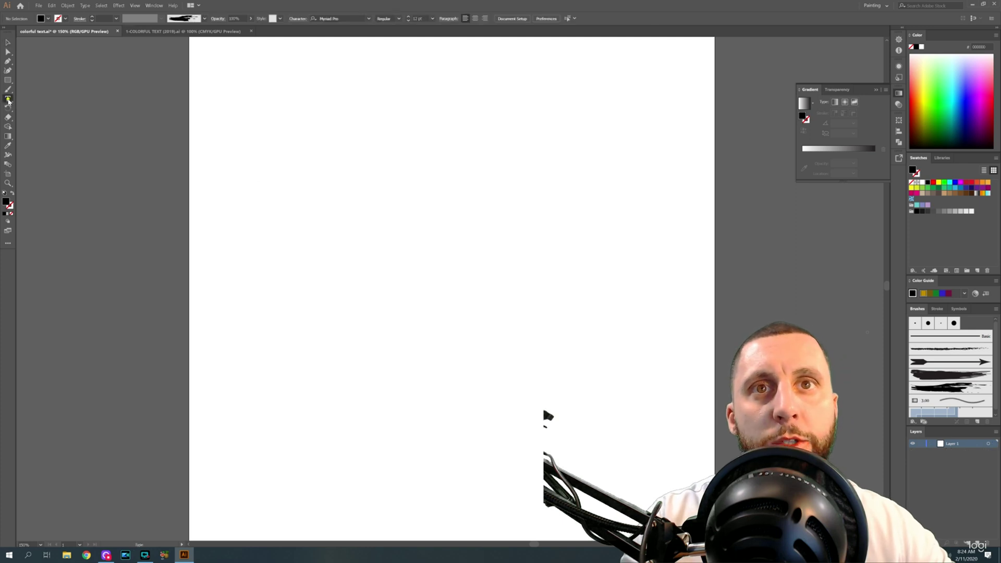
{"action": "left_click", "coordinate": [299, 137]}
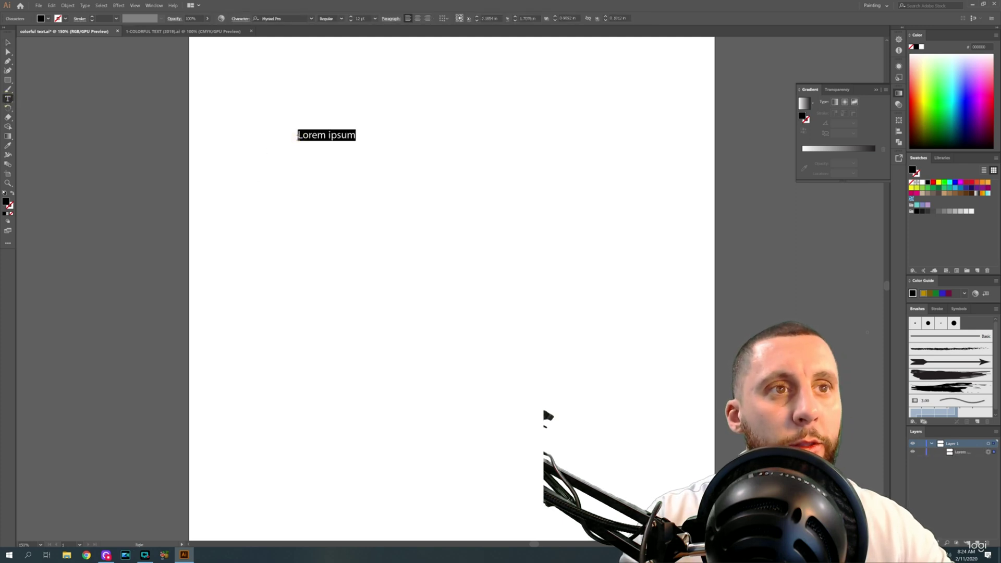
{"action": "type", "text": "COL"}
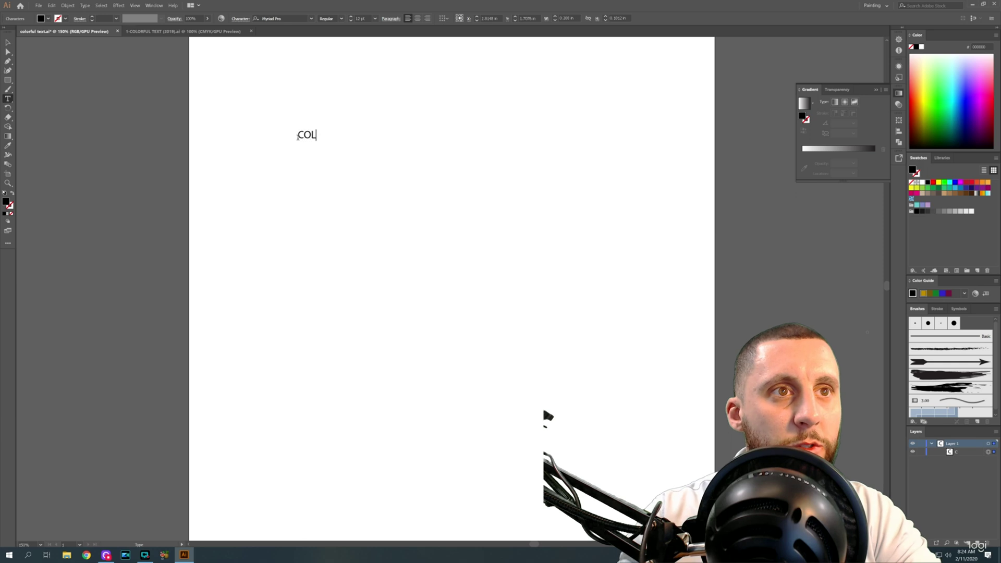
{"action": "type", "text": "ORFUL TEXT"}
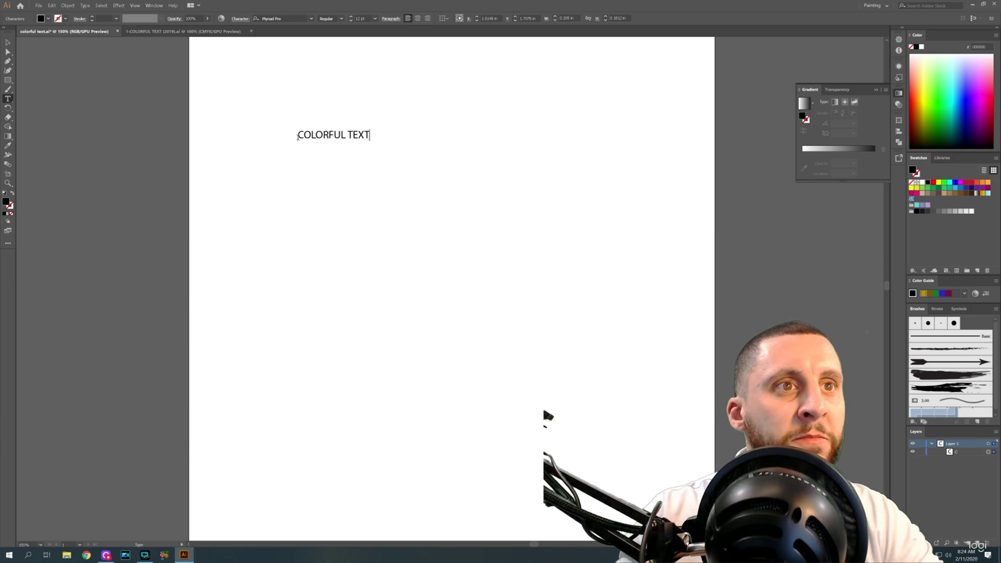
{"action": "left_click", "coordinate": [8, 42]}
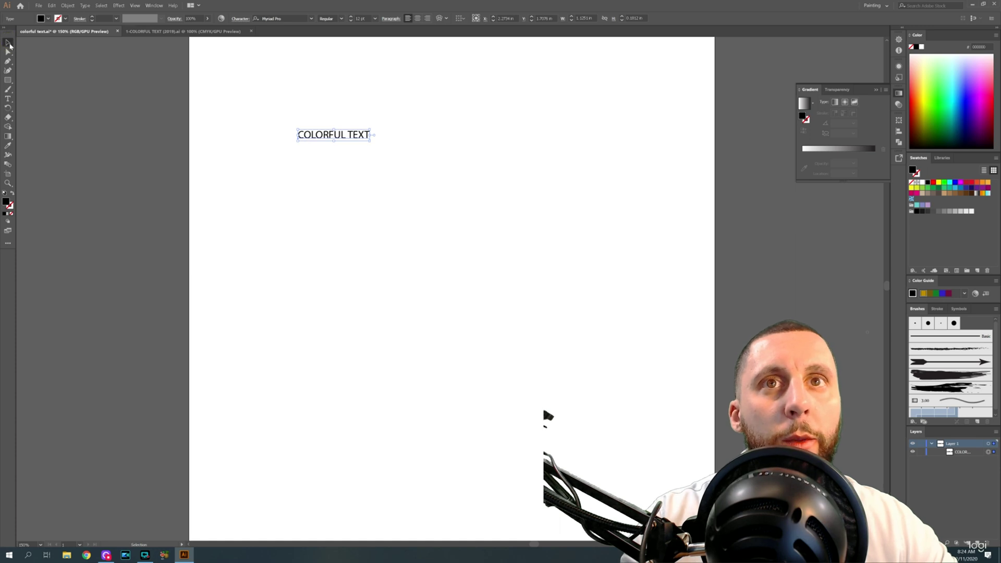
{"action": "left_click", "coordinate": [323, 165]}
{"action": "left_click", "coordinate": [323, 135]}
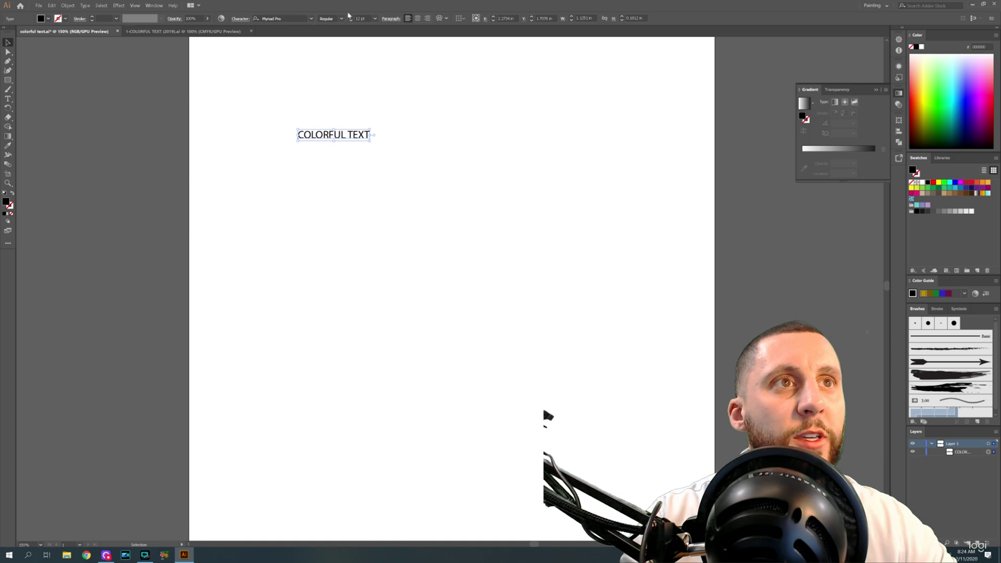
Check the character settings, reapply the Painting workspace, and browse the font list.
{"action": "left_click", "coordinate": [240, 19]}
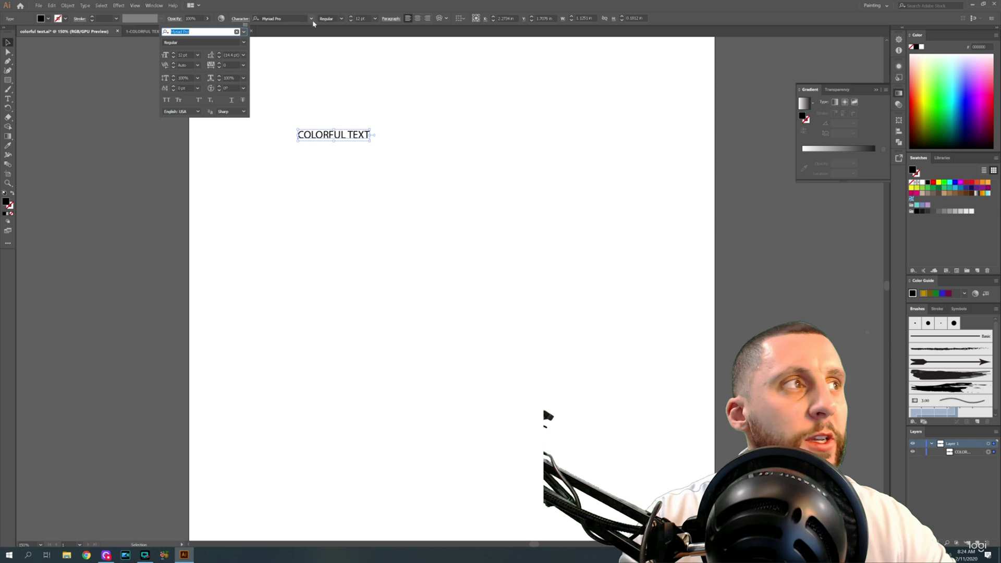
{"action": "left_click", "coordinate": [875, 9]}
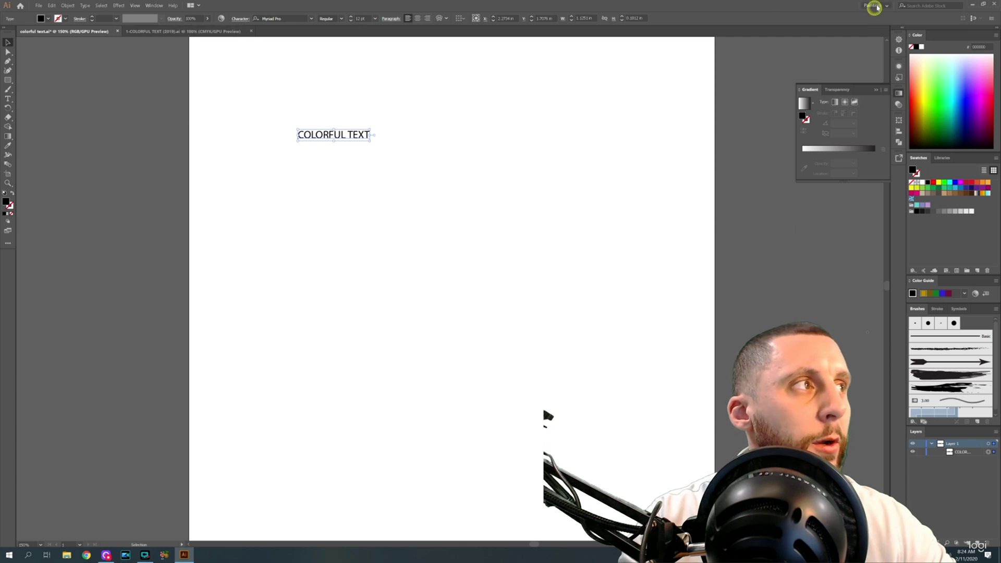
{"action": "left_click", "coordinate": [873, 5]}
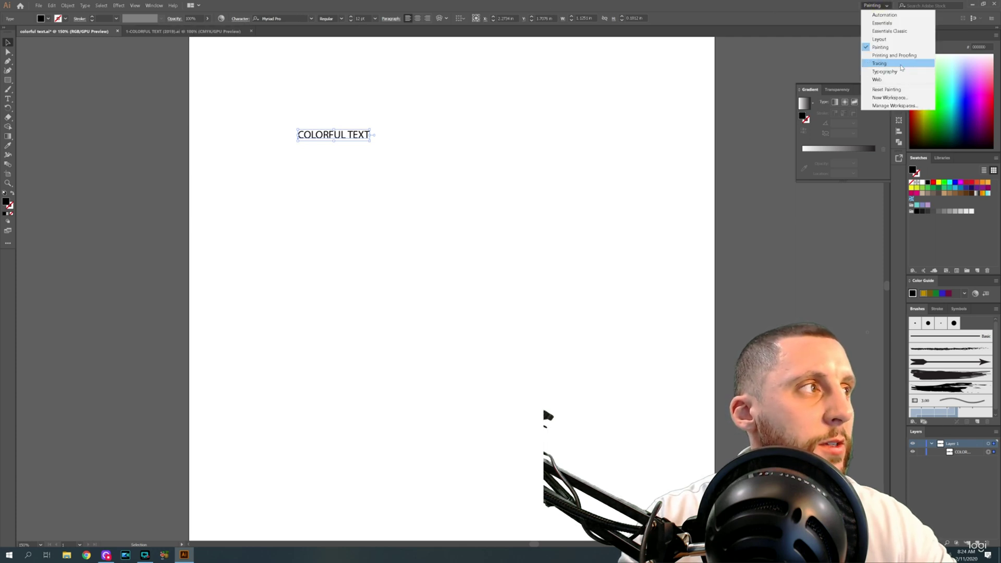
{"action": "left_click", "coordinate": [891, 50]}
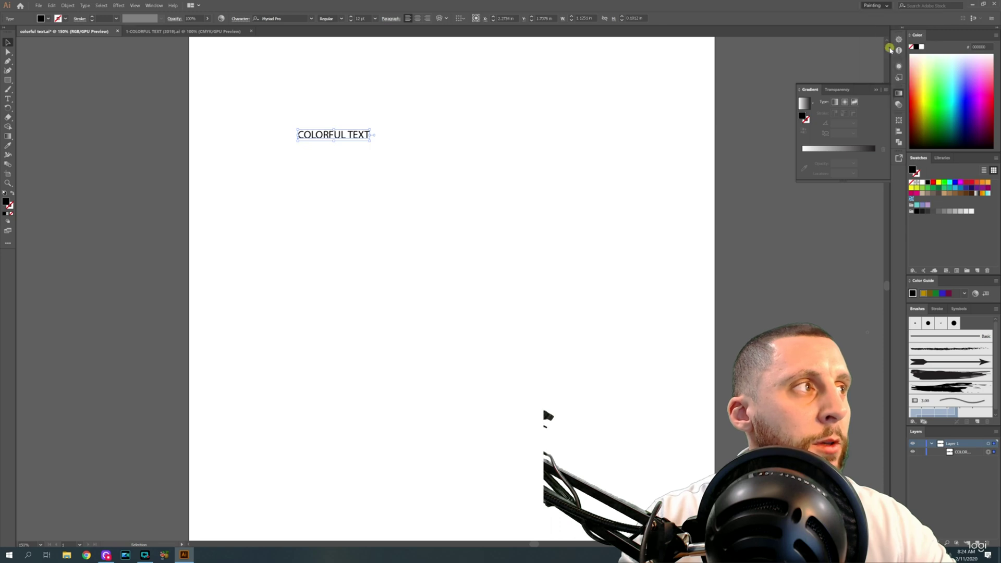
{"action": "left_click", "coordinate": [290, 19]}
{"action": "scroll", "coordinate": [319, 167], "scroll_direction": "down", "scroll_amount": 15}
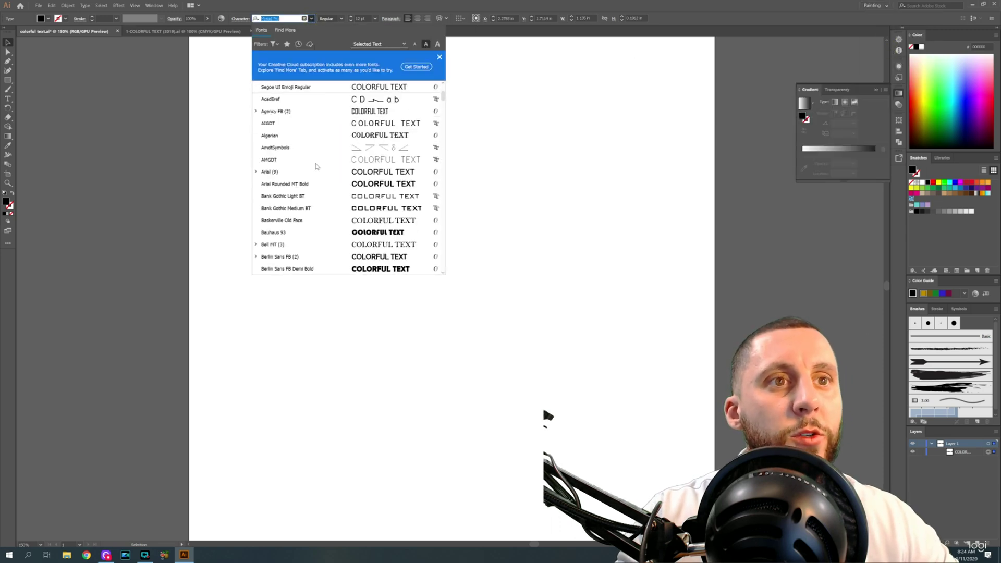
Set COLORFUL TEXT to Comic Sans MS at 70 pt and move it left across the artboard.
{"action": "scroll", "coordinate": [317, 175], "scroll_direction": "up", "scroll_amount": 3}
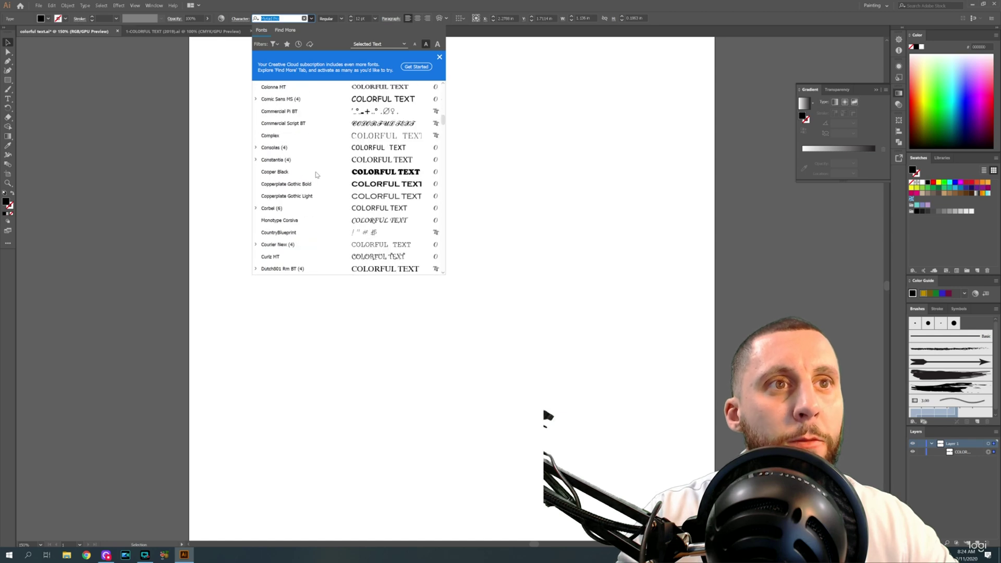
{"action": "left_click", "coordinate": [316, 134]}
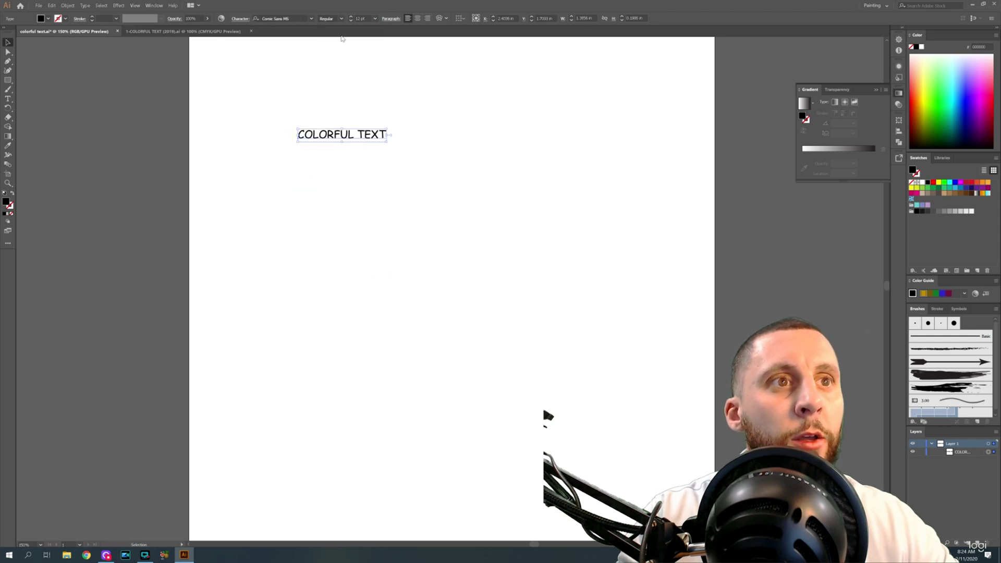
{"action": "left_click", "coordinate": [359, 18]}
{"action": "type", "text": "70"}
{"action": "key", "text": "Return"}
{"action": "left_click_drag", "start_coordinate": [372, 98], "coordinate": [285, 105]}
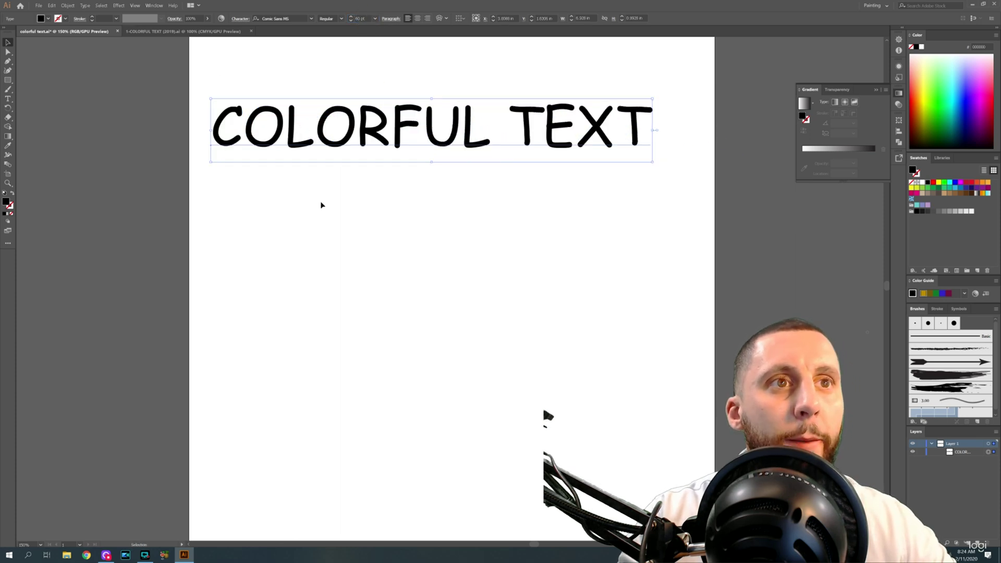
Fill the text with a teal swatch, then reselect the COLORFUL TEXT object.
{"action": "left_click", "coordinate": [48, 19]}
{"action": "left_click", "coordinate": [46, 37]}
{"action": "left_click", "coordinate": [331, 147]}
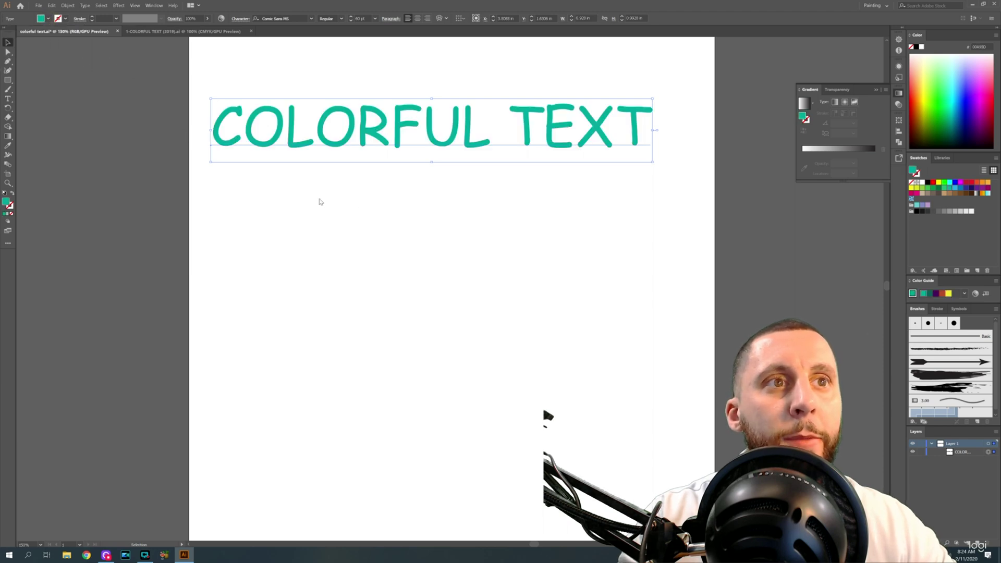
{"action": "double_click", "coordinate": [334, 144]}
{"action": "triple_click", "coordinate": [333, 145]}
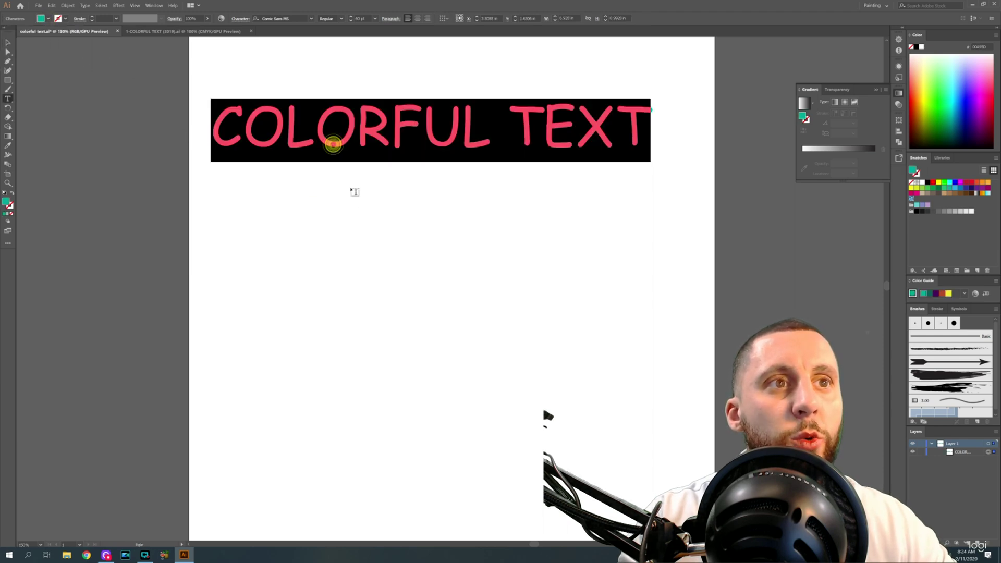
{"action": "left_click", "coordinate": [350, 183]}
{"action": "key", "text": "Escape"}
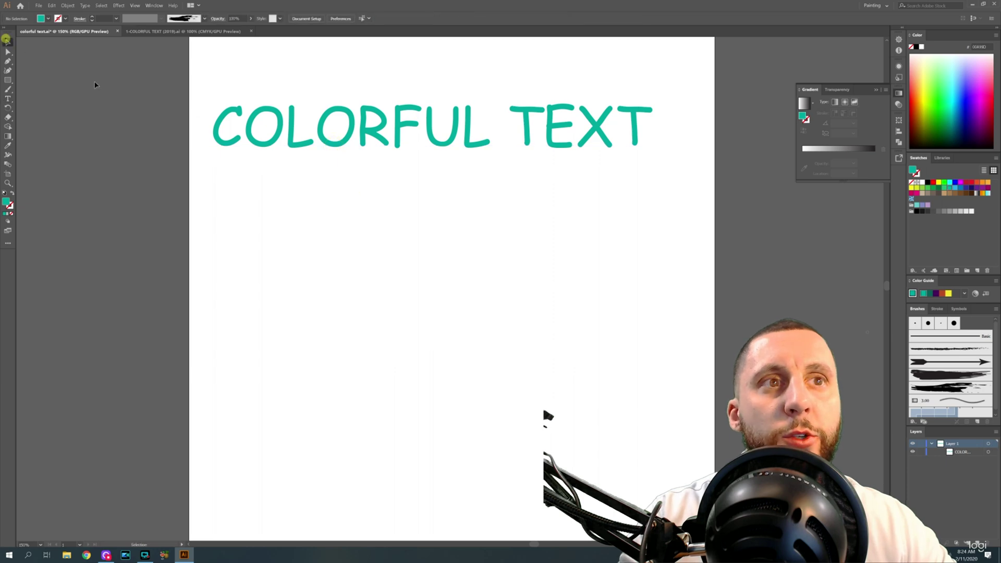
{"action": "left_click", "coordinate": [322, 125]}
{"action": "left_click", "coordinate": [67, 5]}
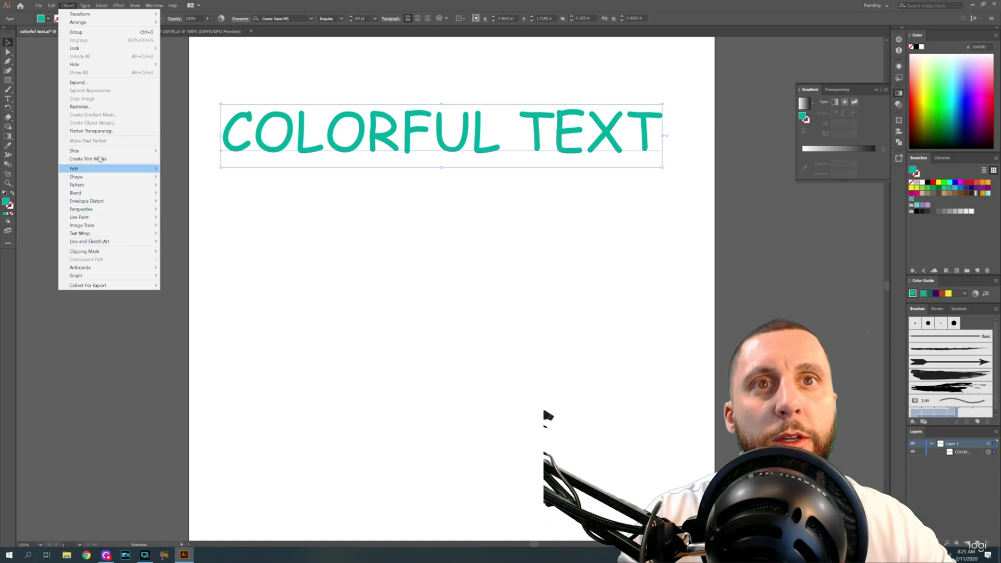
Deselect the text and glance at the instruction worksheet before returning to the artwork.
{"action": "left_click", "coordinate": [268, 212]}
{"action": "left_click", "coordinate": [267, 212]}
{"action": "left_click", "coordinate": [159, 32]}
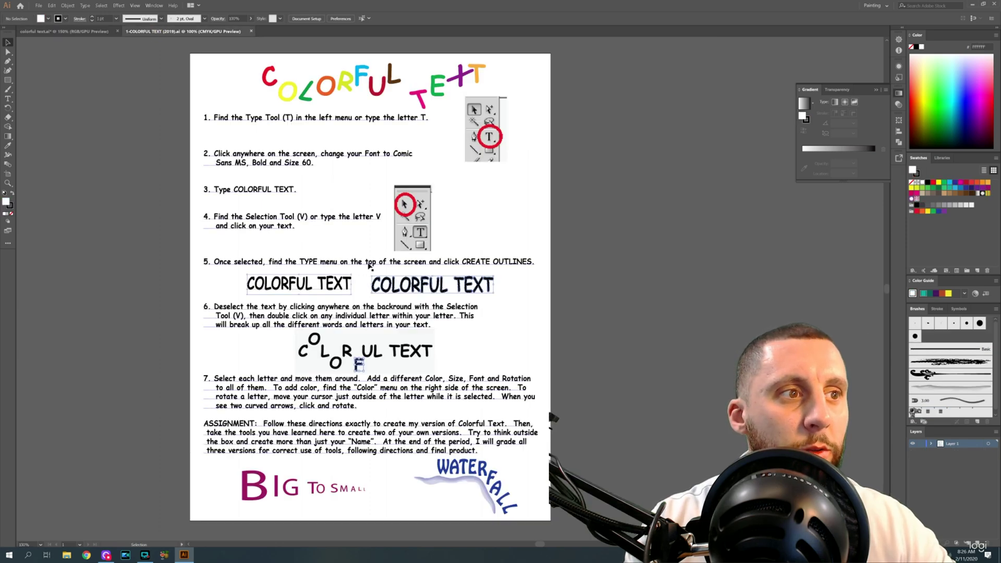
{"action": "left_click", "coordinate": [98, 32]}
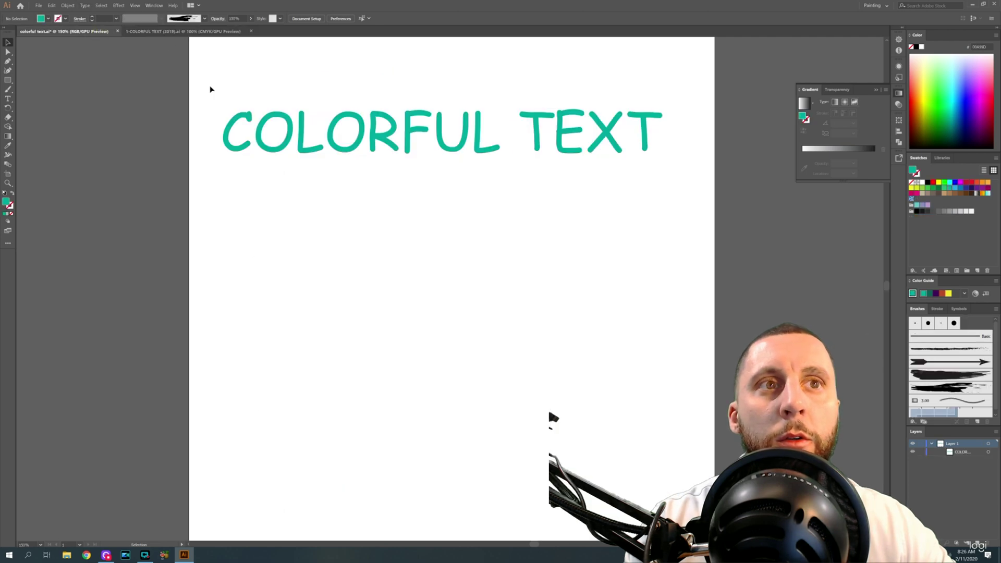
Convert the COLORFUL TEXT object to outlines with Type > Create Outlines.
{"action": "left_click", "coordinate": [234, 110]}
{"action": "left_click", "coordinate": [85, 5]}
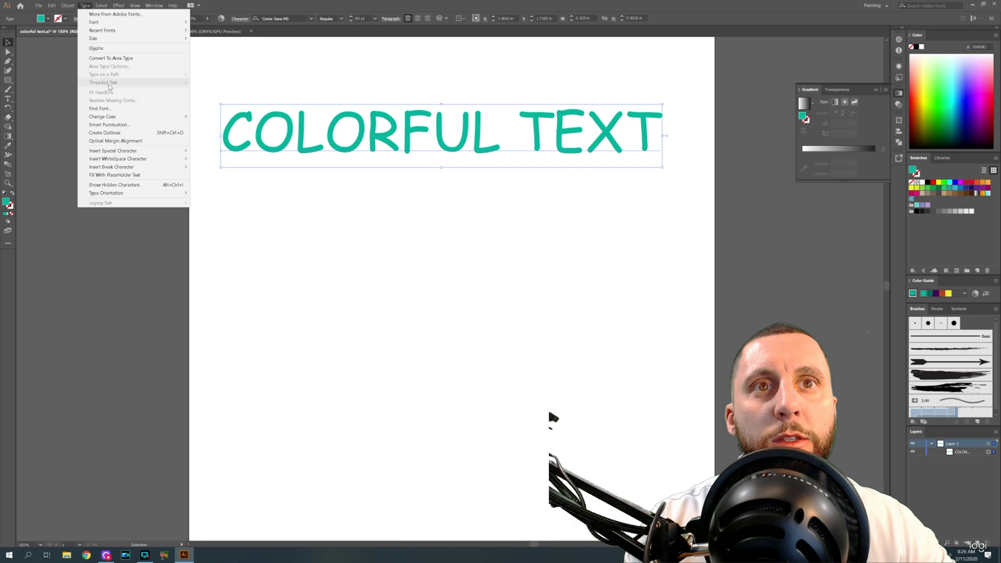
{"action": "left_click", "coordinate": [115, 133]}
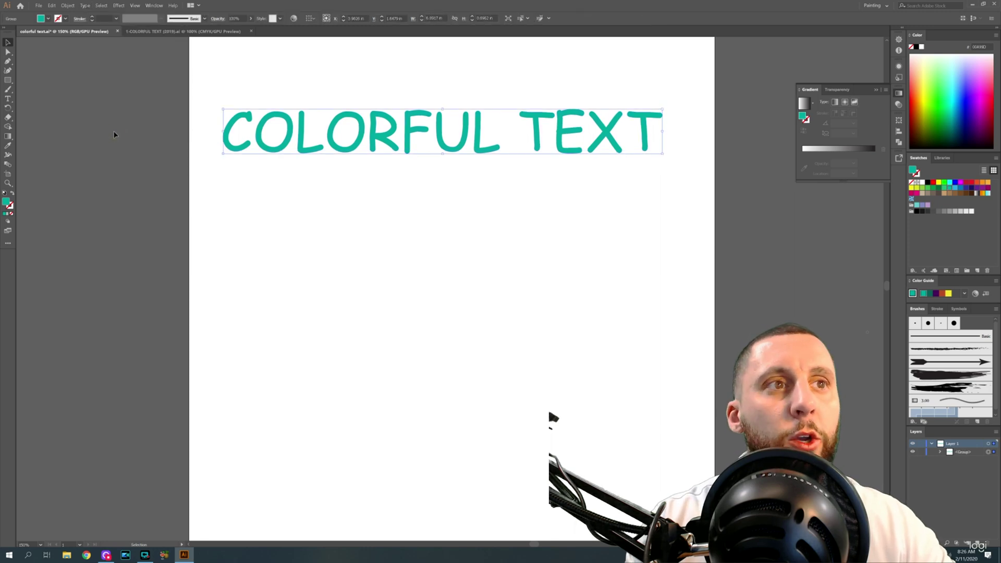
Isolate the outlined group and stagger the letters: first O down, L up, second O down.
{"action": "left_click", "coordinate": [295, 171]}
{"action": "left_click", "coordinate": [279, 148]}
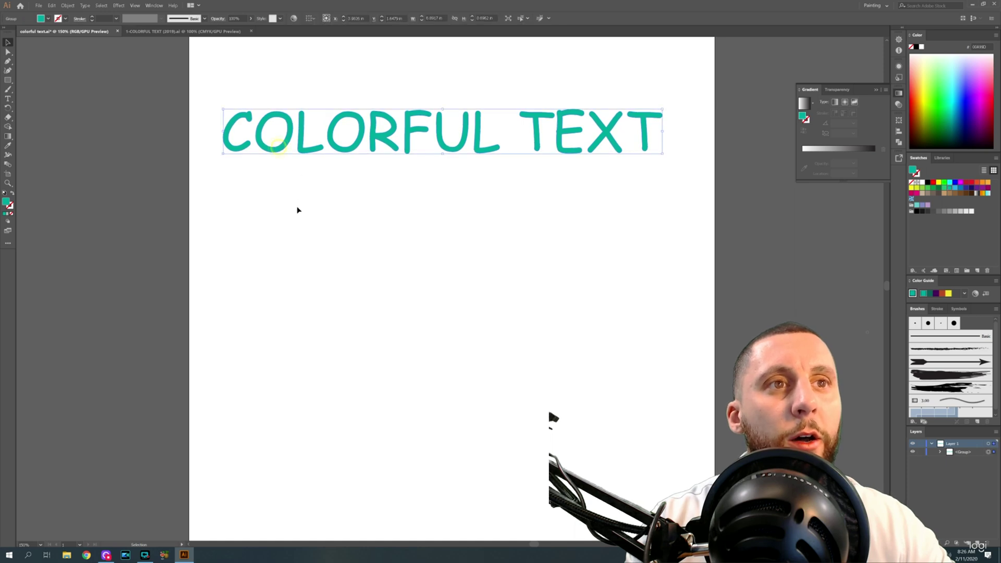
{"action": "double_click", "coordinate": [280, 149]}
{"action": "left_click_drag", "start_coordinate": [280, 150], "coordinate": [280, 169]}
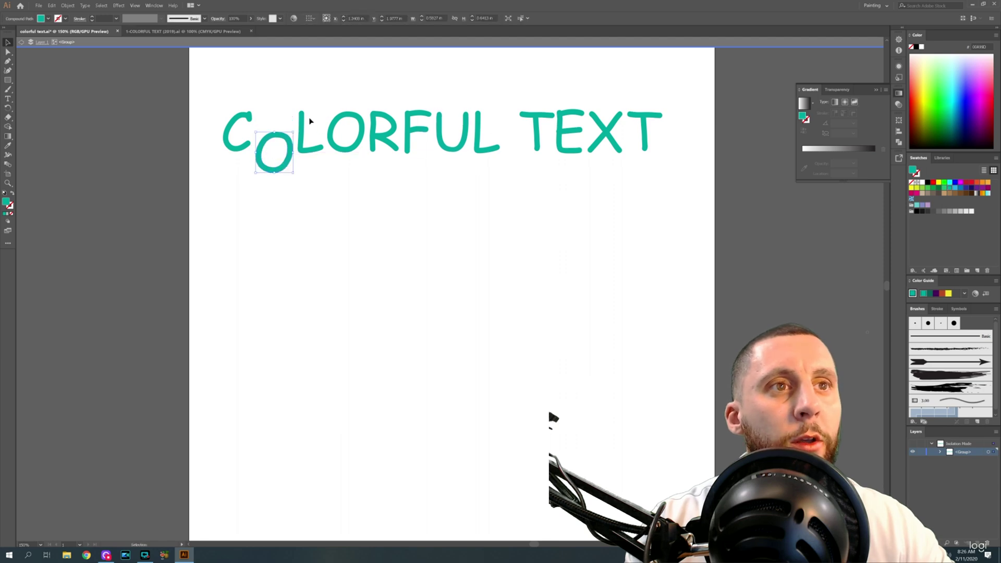
{"action": "left_click_drag", "start_coordinate": [301, 121], "coordinate": [297, 93]}
{"action": "mouse_move", "coordinate": [361, 114]}
{"action": "left_mouse_down"}
{"action": "mouse_move", "coordinate": [344, 131]}
{"action": "mouse_move", "coordinate": [362, 126]}
{"action": "left_mouse_up"}
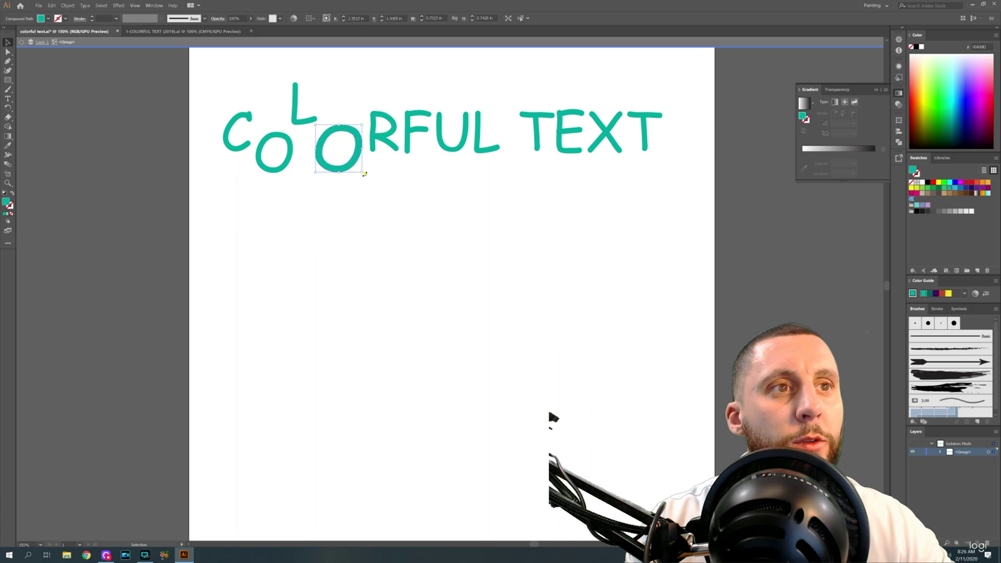
Enlarge and raise the R, filling it light blue with a dark blue outline.
{"action": "left_click", "coordinate": [383, 115]}
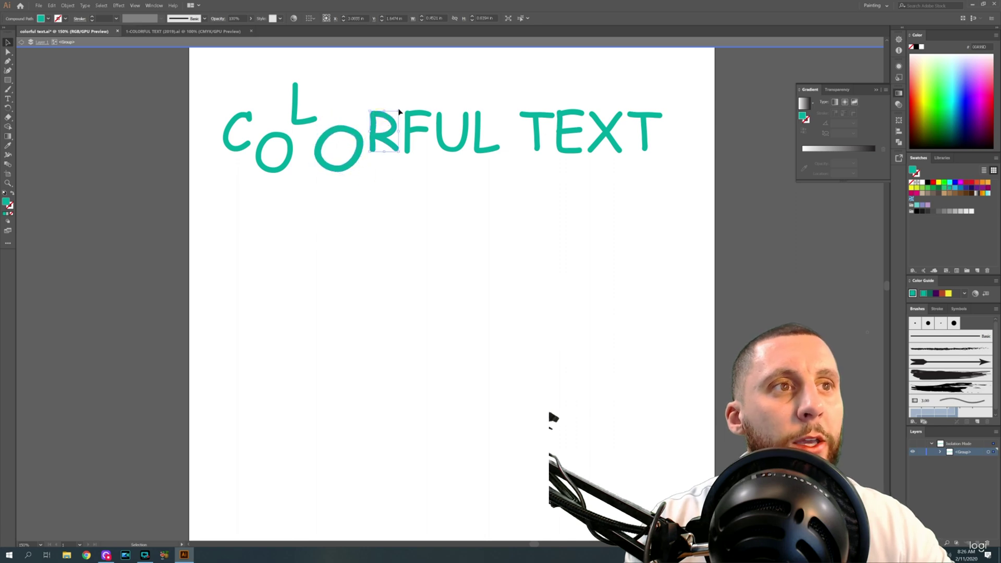
{"action": "left_click_drag", "start_coordinate": [399, 111], "coordinate": [386, 93]}
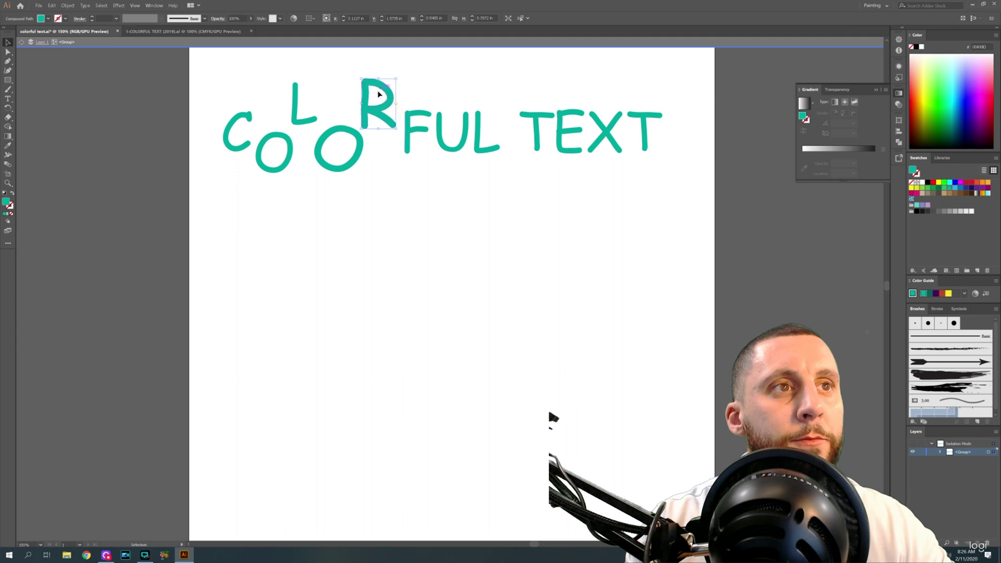
{"action": "left_click", "coordinate": [48, 18]}
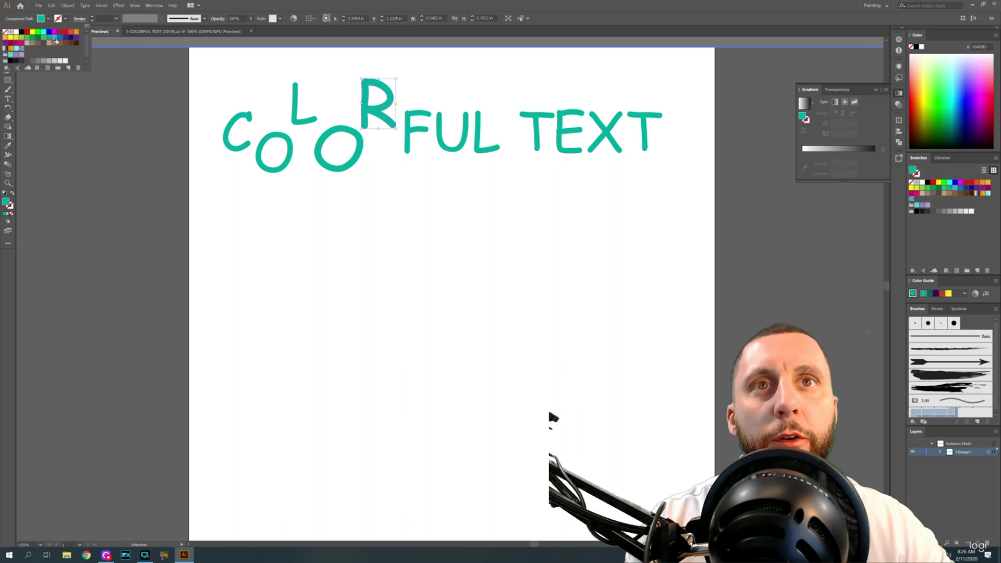
{"action": "left_click", "coordinate": [54, 37]}
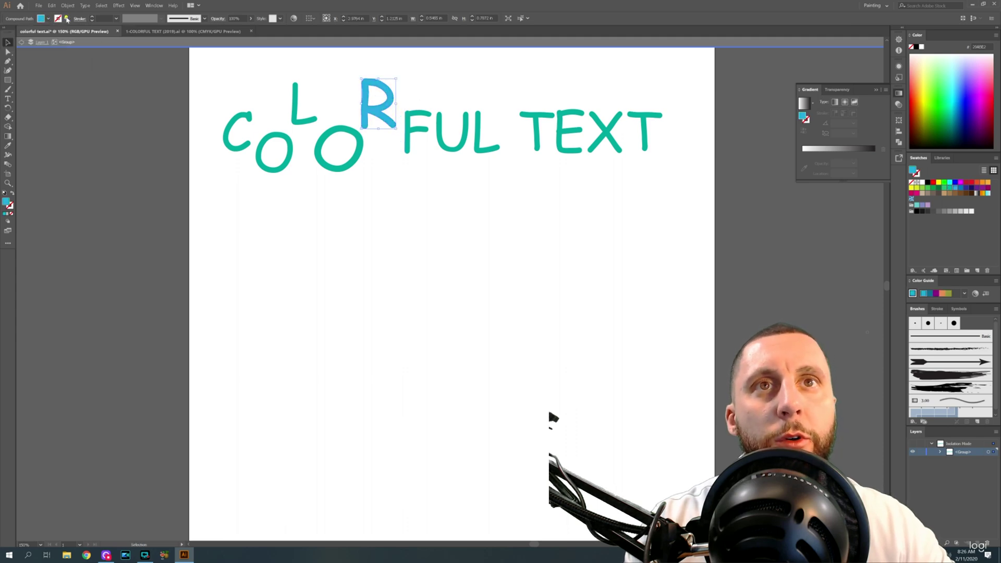
{"action": "left_click", "coordinate": [61, 41]}
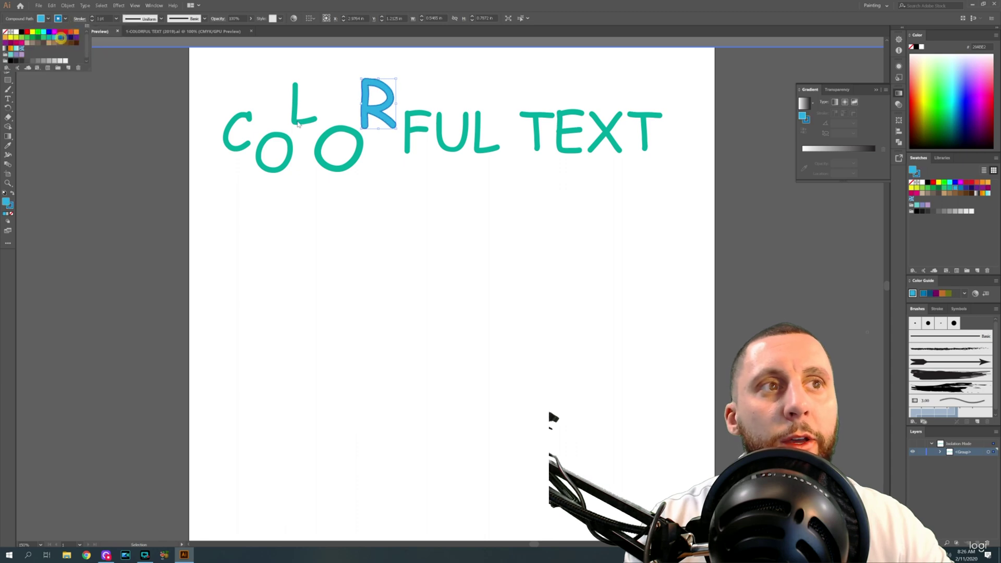
{"action": "left_click", "coordinate": [424, 89]}
{"action": "left_click", "coordinate": [409, 88]}
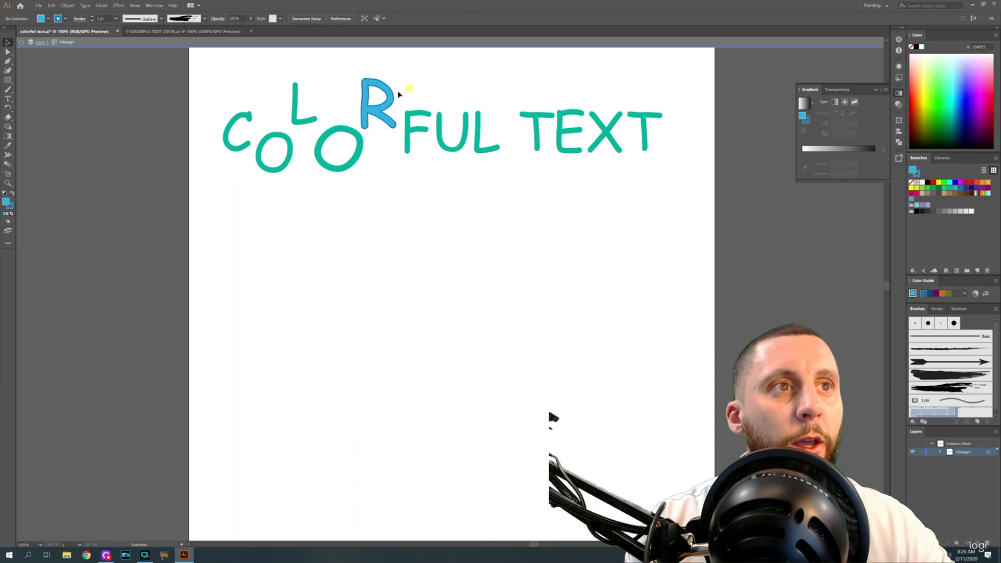
Stretch the F taller and wider, then bring up the instruction sheet.
{"action": "left_click", "coordinate": [423, 117]}
{"action": "left_click_drag", "start_coordinate": [404, 154], "coordinate": [406, 166]}
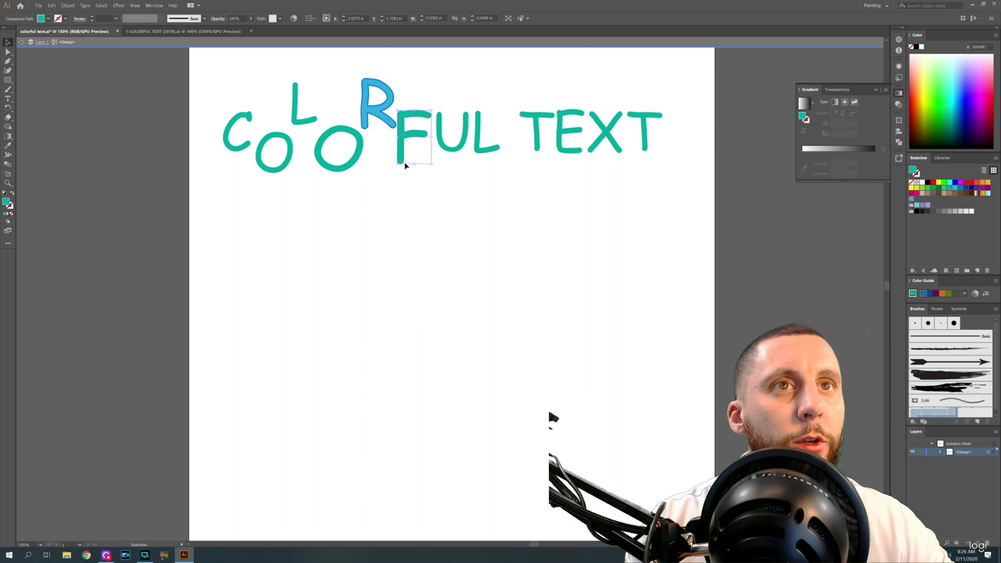
{"action": "left_click", "coordinate": [172, 32]}
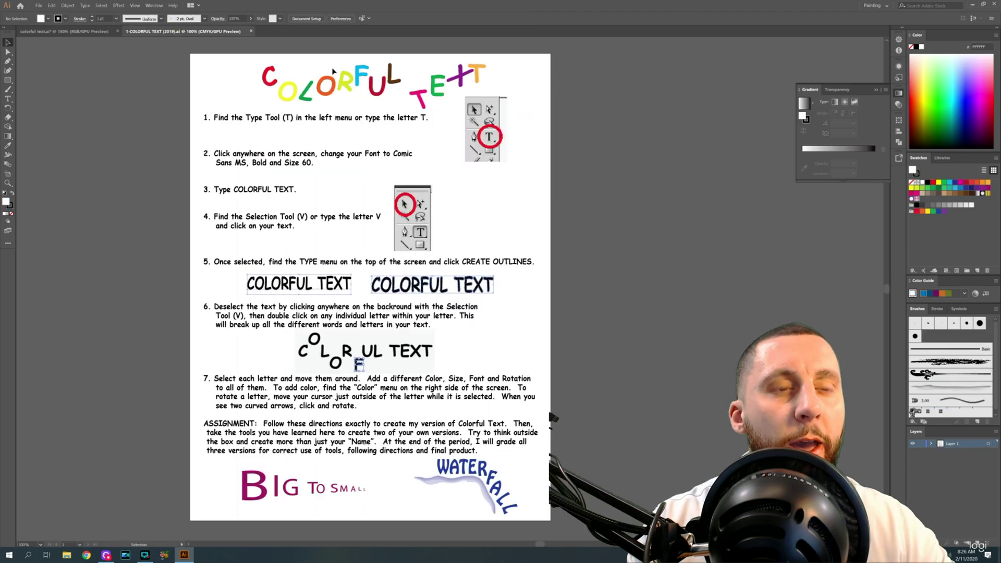
Inspect the finished example on the instruction sheet, then return to the colorful text document.
{"action": "scroll", "coordinate": [333, 70], "scroll_direction": "up", "scroll_amount": 3}
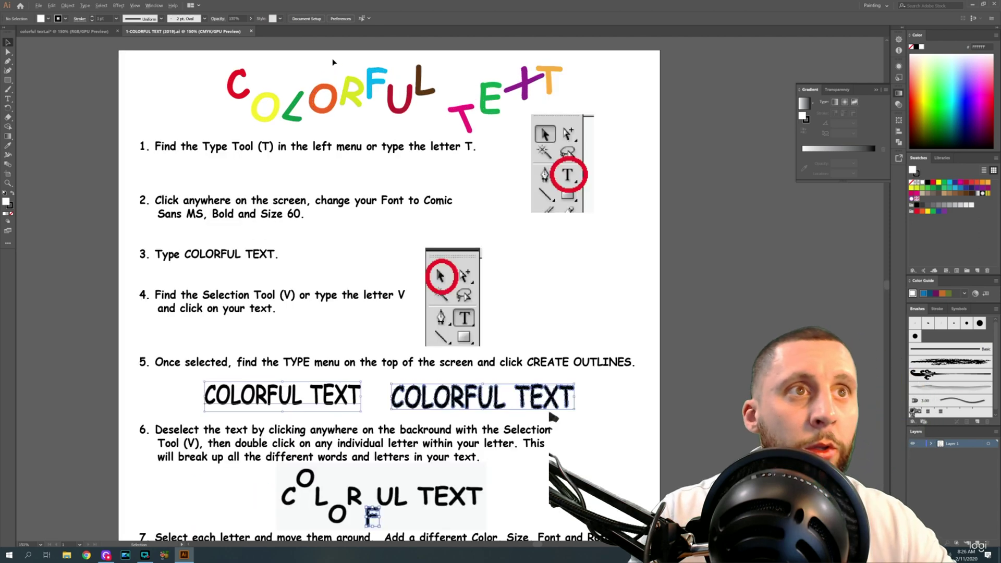
{"action": "scroll", "coordinate": [333, 62], "scroll_direction": "down", "scroll_amount": 1}
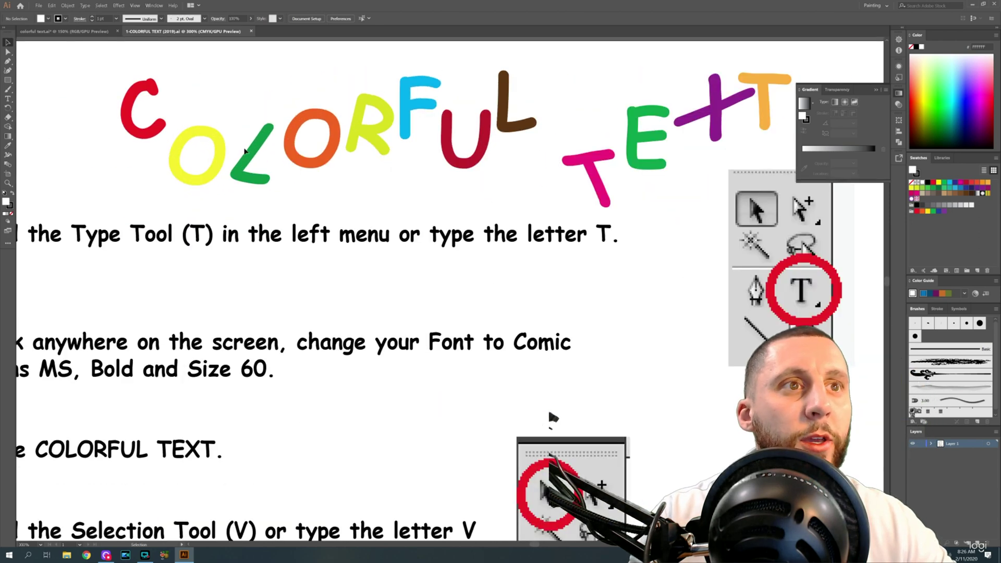
{"action": "right_click", "coordinate": [588, 182]}
{"action": "left_click", "coordinate": [633, 64]}
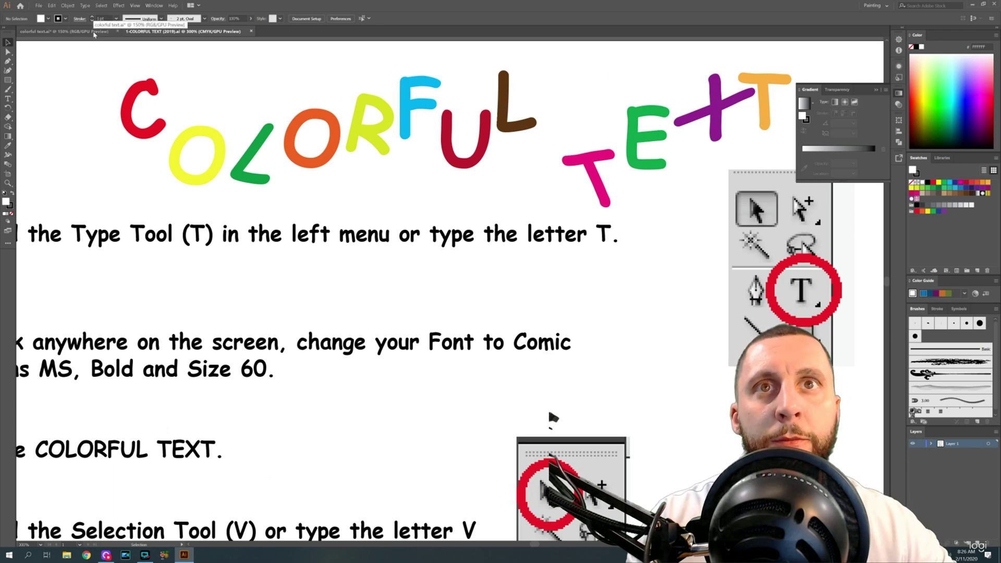
{"action": "left_click", "coordinate": [95, 32]}
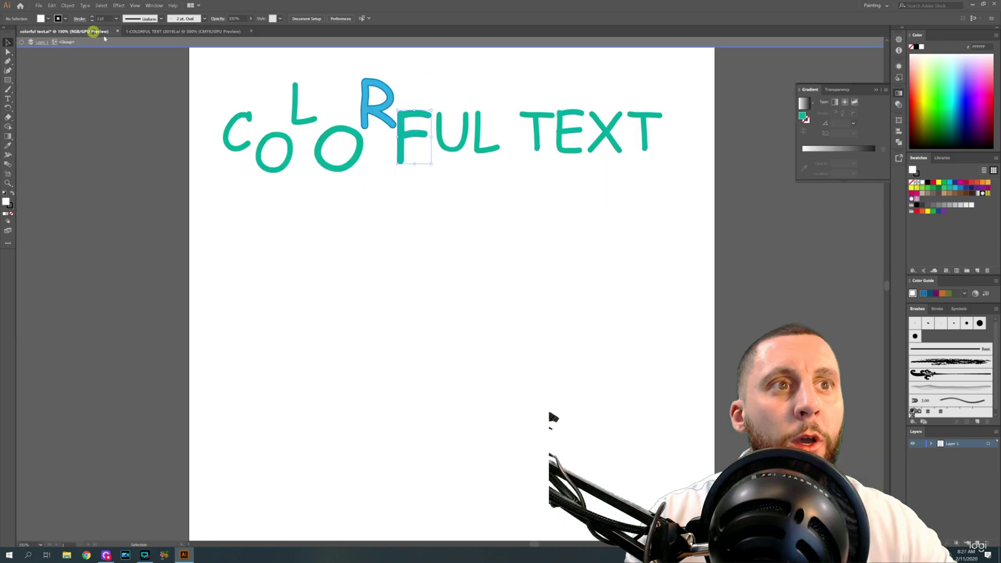
Fill the second O with a magenta swatch.
{"action": "left_click", "coordinate": [325, 140]}
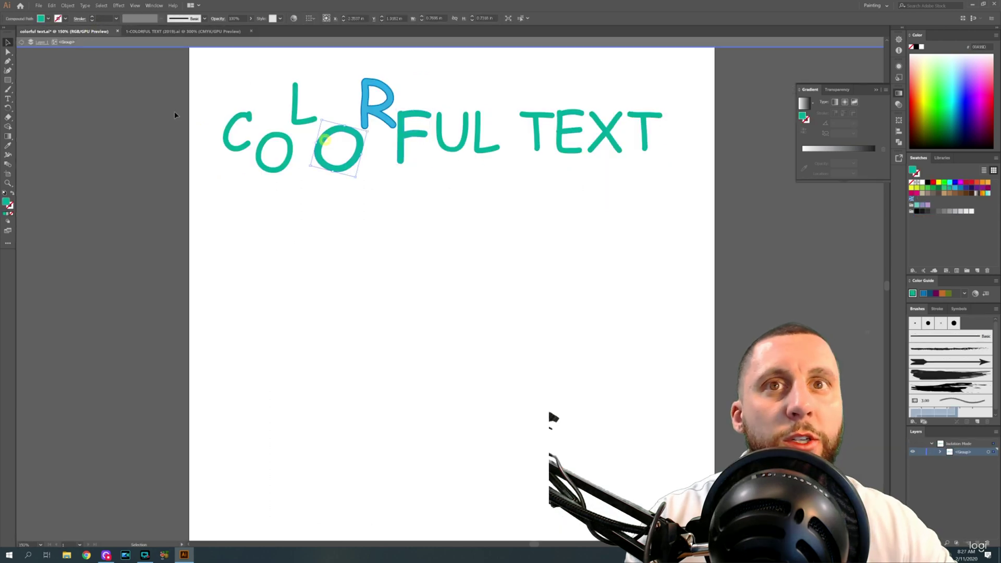
{"action": "left_click", "coordinate": [48, 18]}
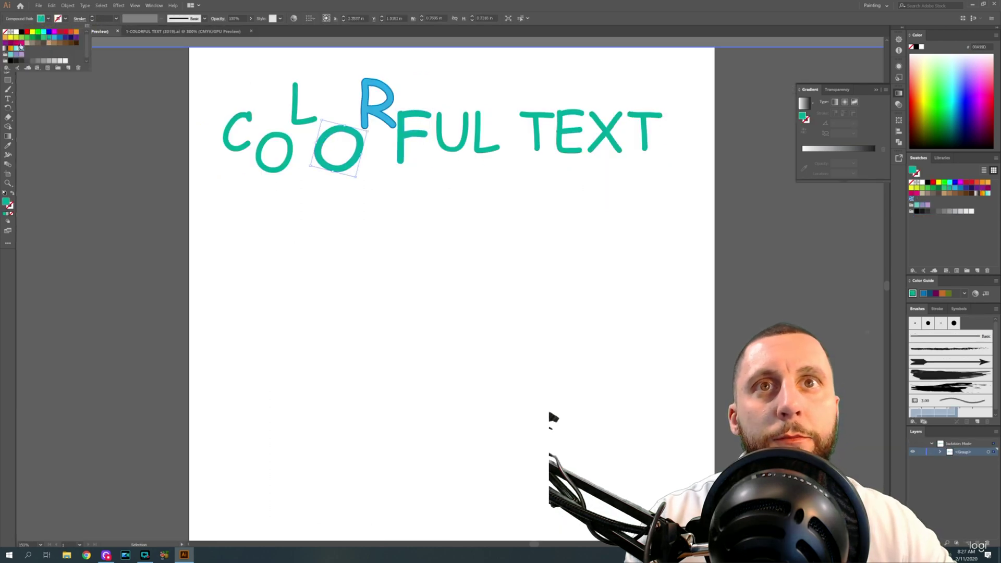
{"action": "left_click", "coordinate": [15, 44]}
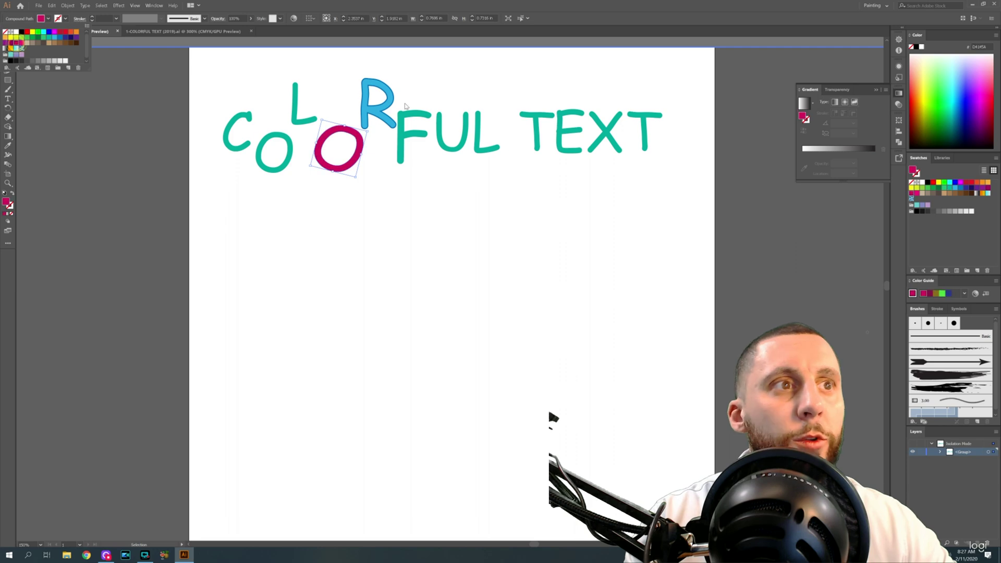
Enlarge the U downward and fill it orange, then switch to the instruction sheet.
{"action": "left_click", "coordinate": [457, 147]}
{"action": "left_click_drag", "start_coordinate": [436, 151], "coordinate": [430, 175]}
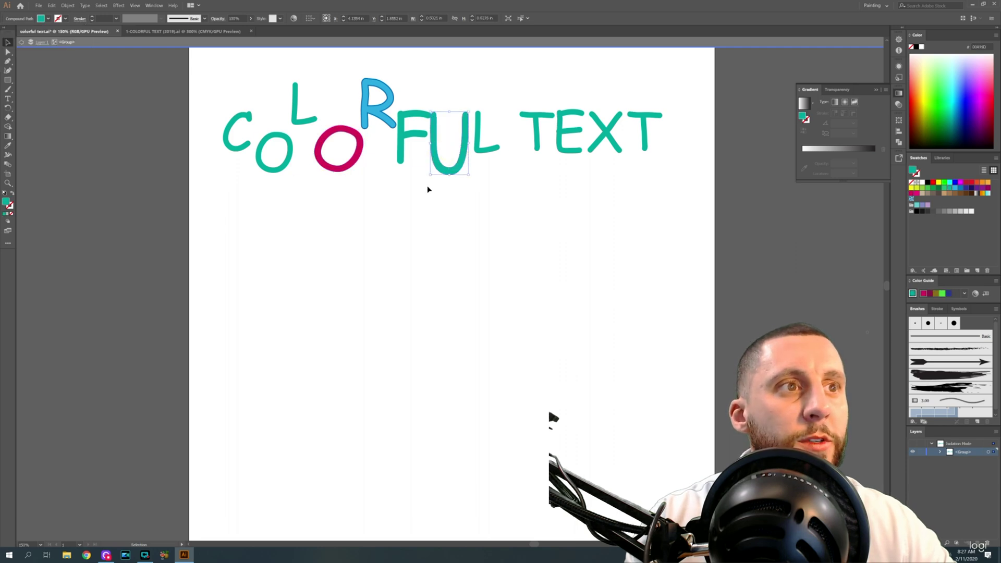
{"action": "left_click", "coordinate": [48, 18]}
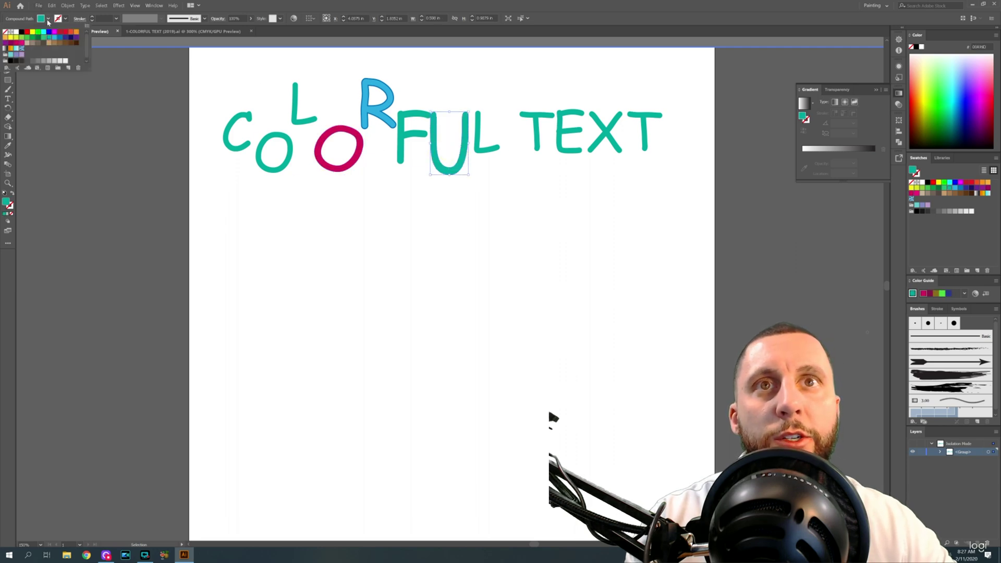
{"action": "left_click", "coordinate": [53, 37]}
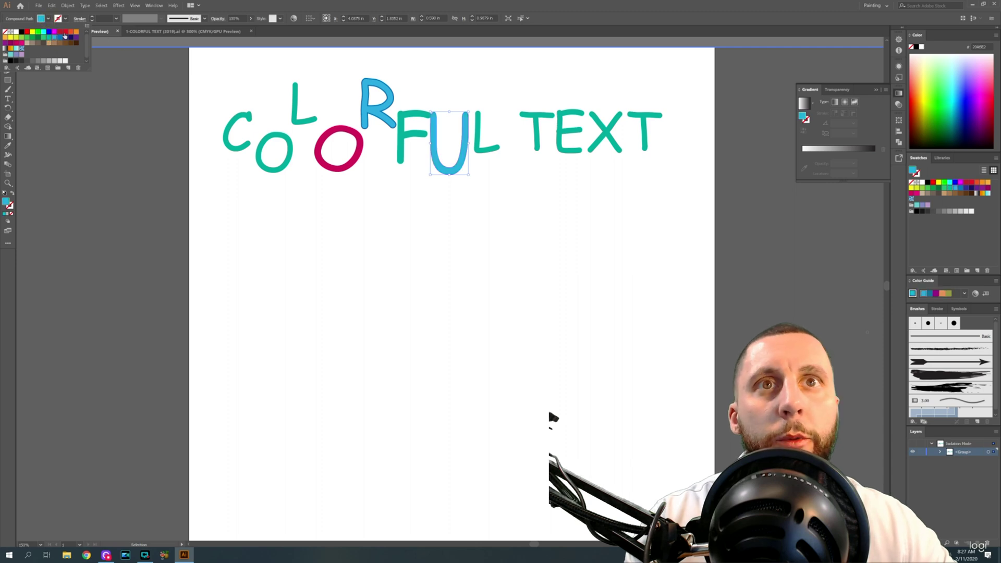
{"action": "left_click", "coordinate": [76, 33]}
{"action": "left_click", "coordinate": [413, 237]}
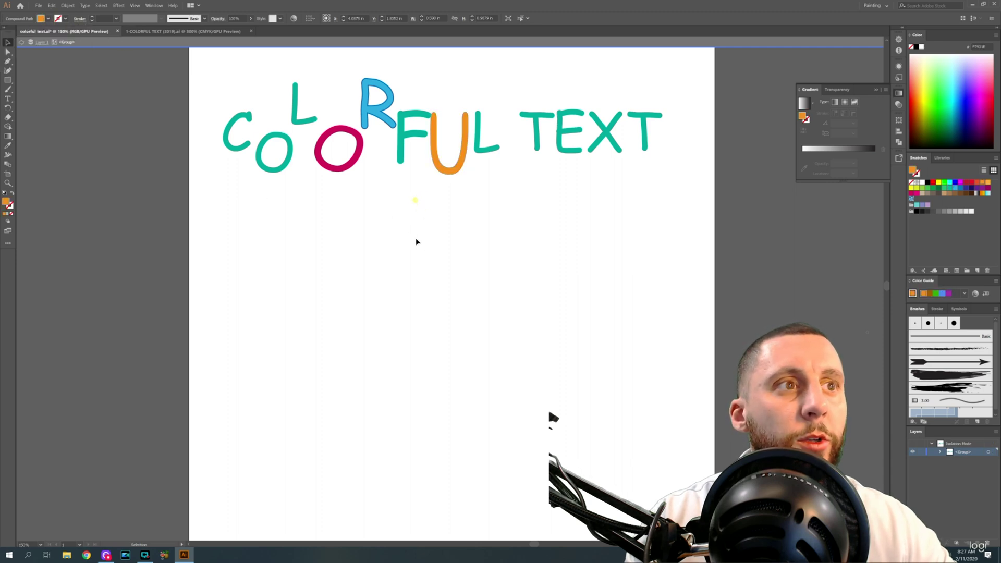
{"action": "left_click", "coordinate": [182, 31]}
Zoom and scroll through step 7 and the assignment examples, then return to the artwork.
{"action": "scroll", "coordinate": [379, 287], "scroll_direction": "down", "scroll_amount": 1}
{"action": "key", "text": "ctrl+minus"}
{"action": "key", "text": "ctrl+minus"}
{"action": "key", "text": "ctrl+minus"}
{"action": "key", "text": "ctrl+minus"}
{"action": "key", "text": "ctrl+plus"}
{"action": "scroll", "coordinate": [376, 305], "scroll_direction": "down", "scroll_amount": 1}
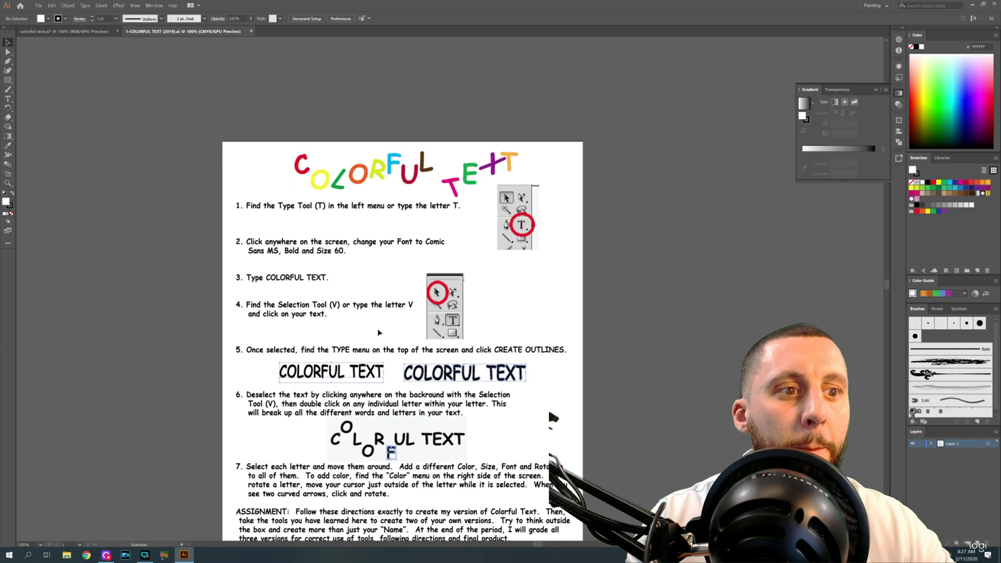
{"action": "scroll", "coordinate": [379, 333], "scroll_direction": "up", "scroll_amount": 2}
{"action": "scroll", "coordinate": [379, 333], "scroll_direction": "down", "scroll_amount": 5}
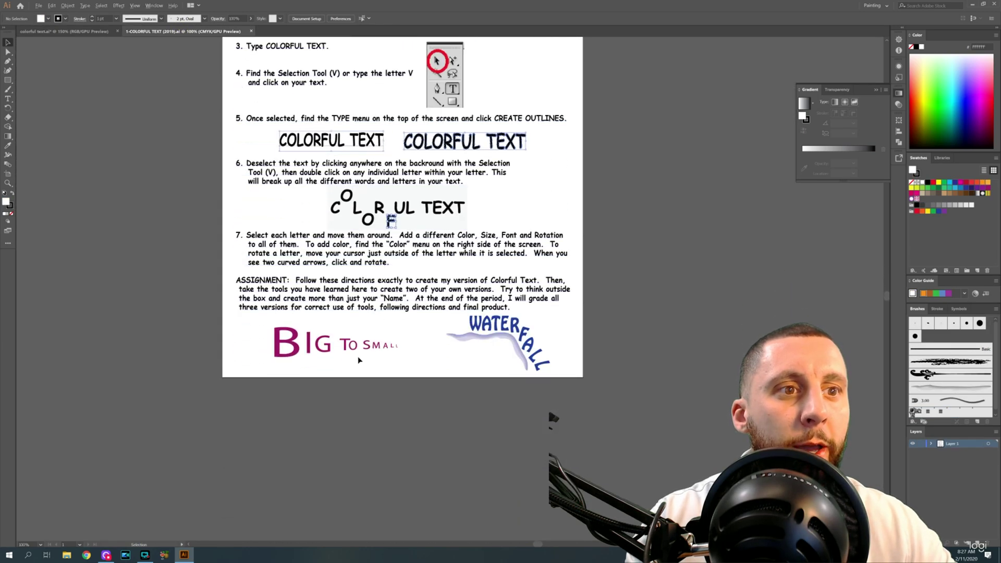
{"action": "scroll", "coordinate": [358, 355], "scroll_direction": "up", "scroll_amount": 1}
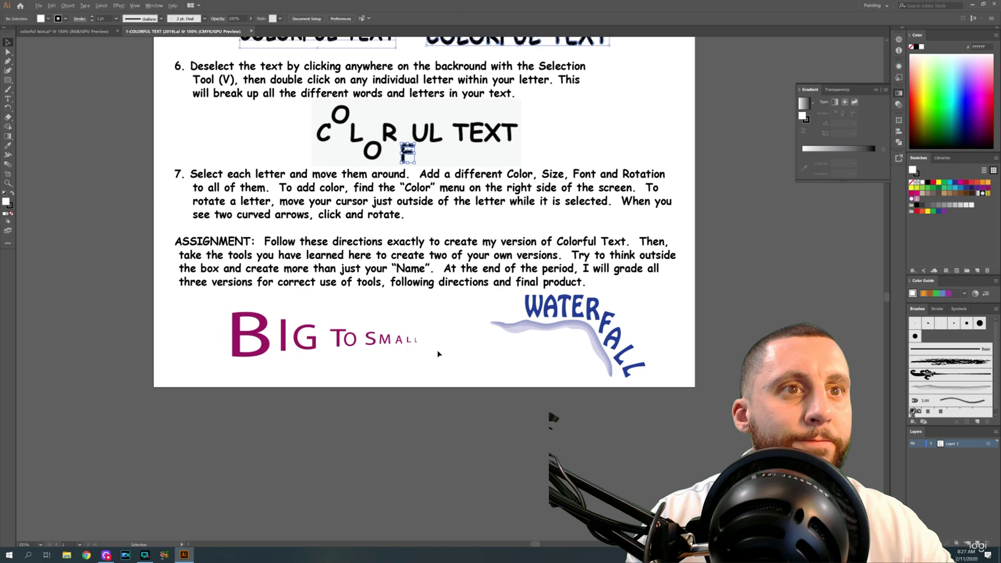
{"action": "scroll", "coordinate": [437, 349], "scroll_direction": "up", "scroll_amount": 1}
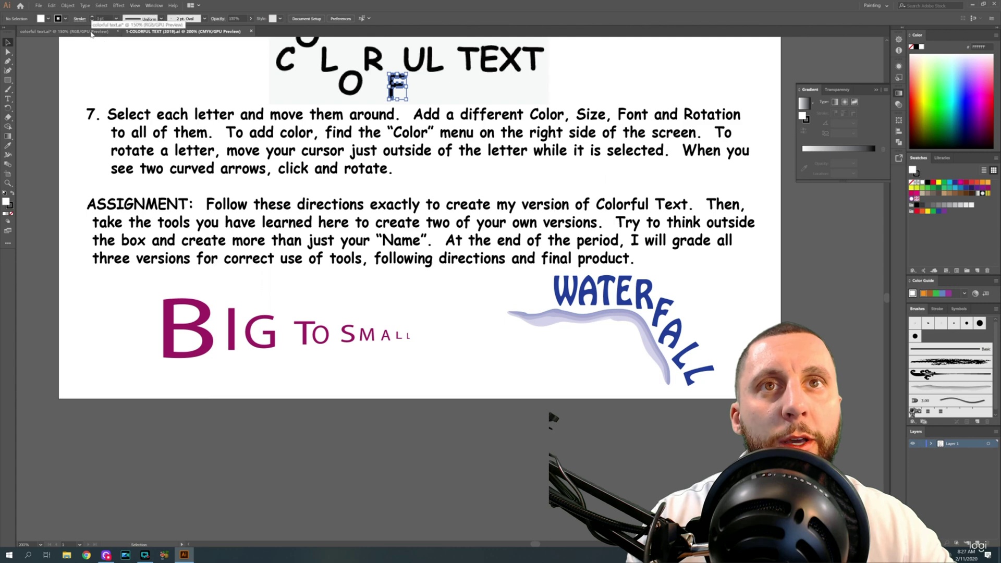
{"action": "left_click", "coordinate": [91, 32]}
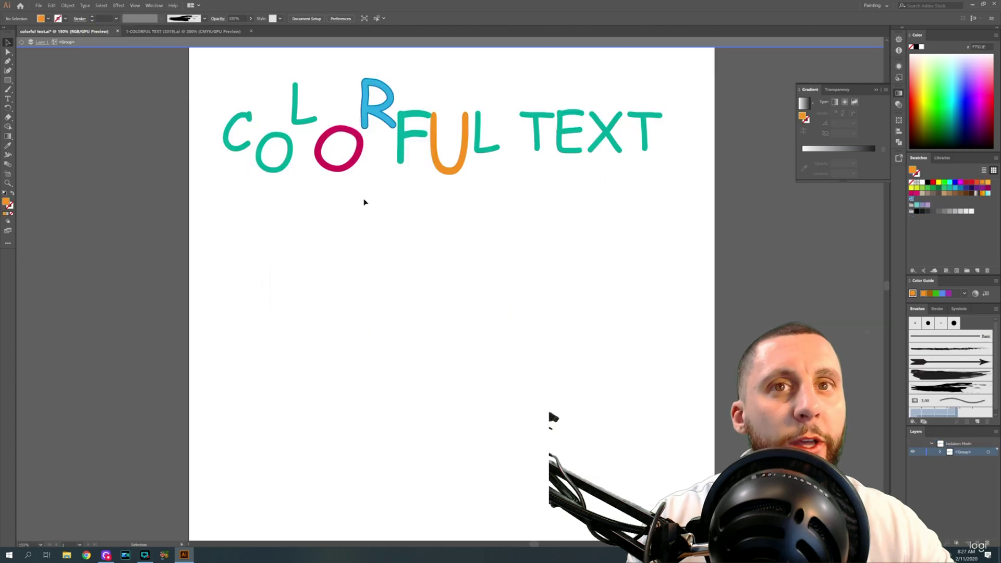